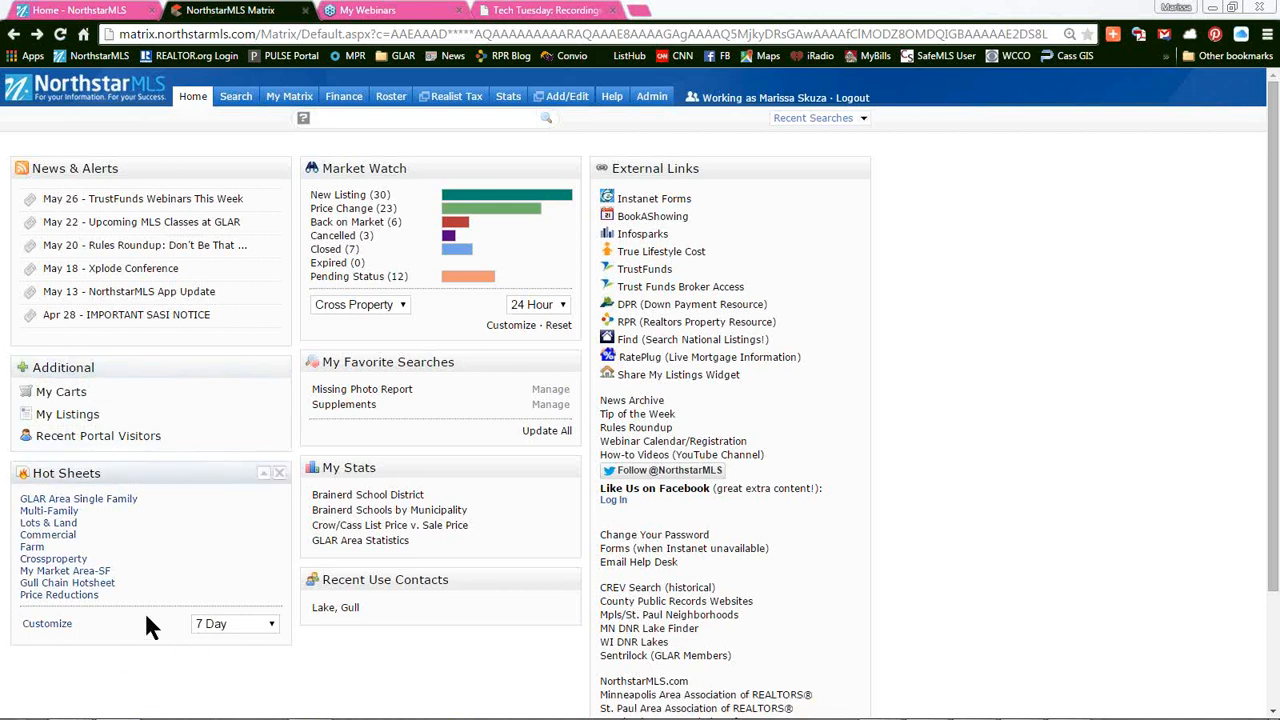
# Step: Open the My Information page and review the personal and office contact fields
pyautogui.moveTo(290, 100)
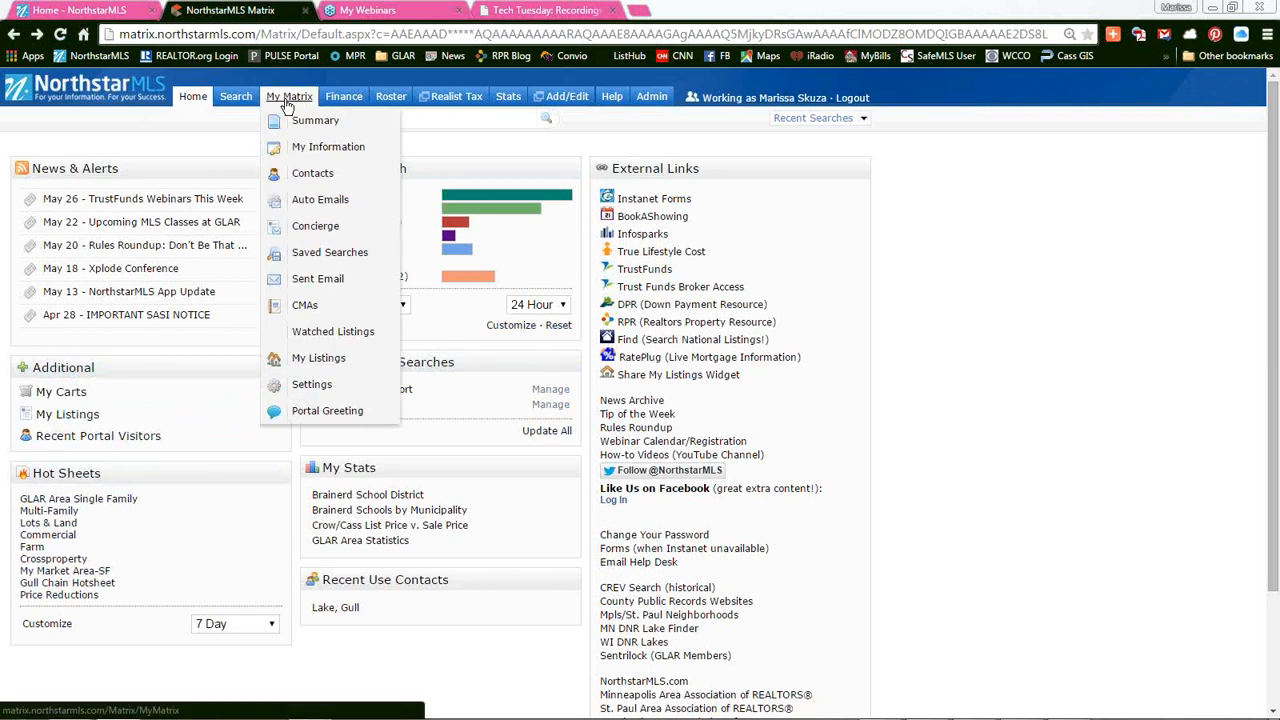
pyautogui.click(320, 155)
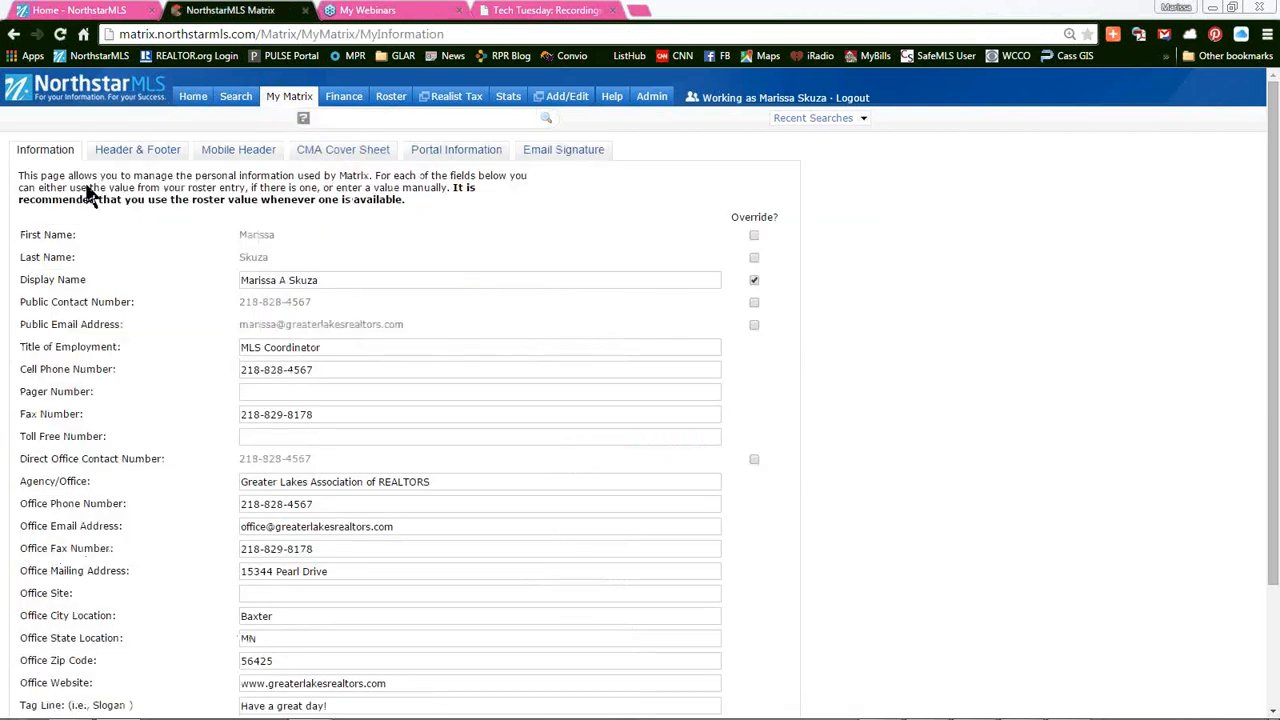
pyautogui.scroll(-3, 157, 257)
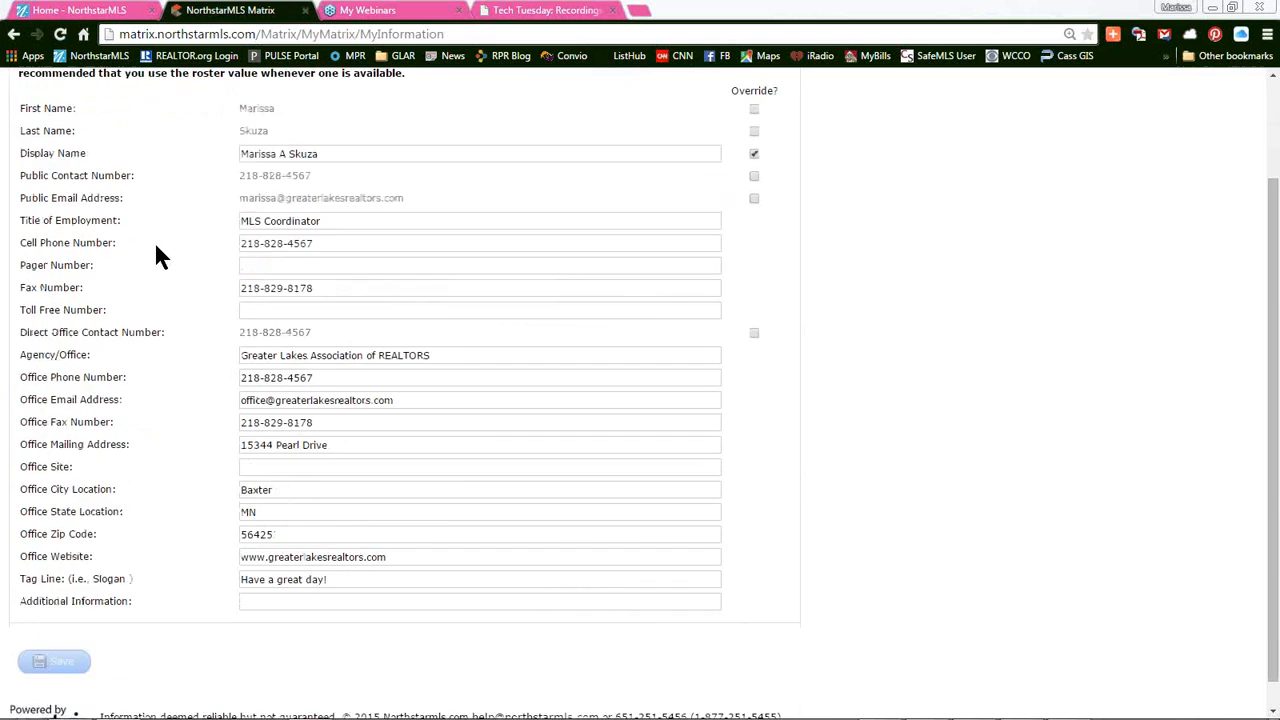
pyautogui.scroll(1, 157, 257)
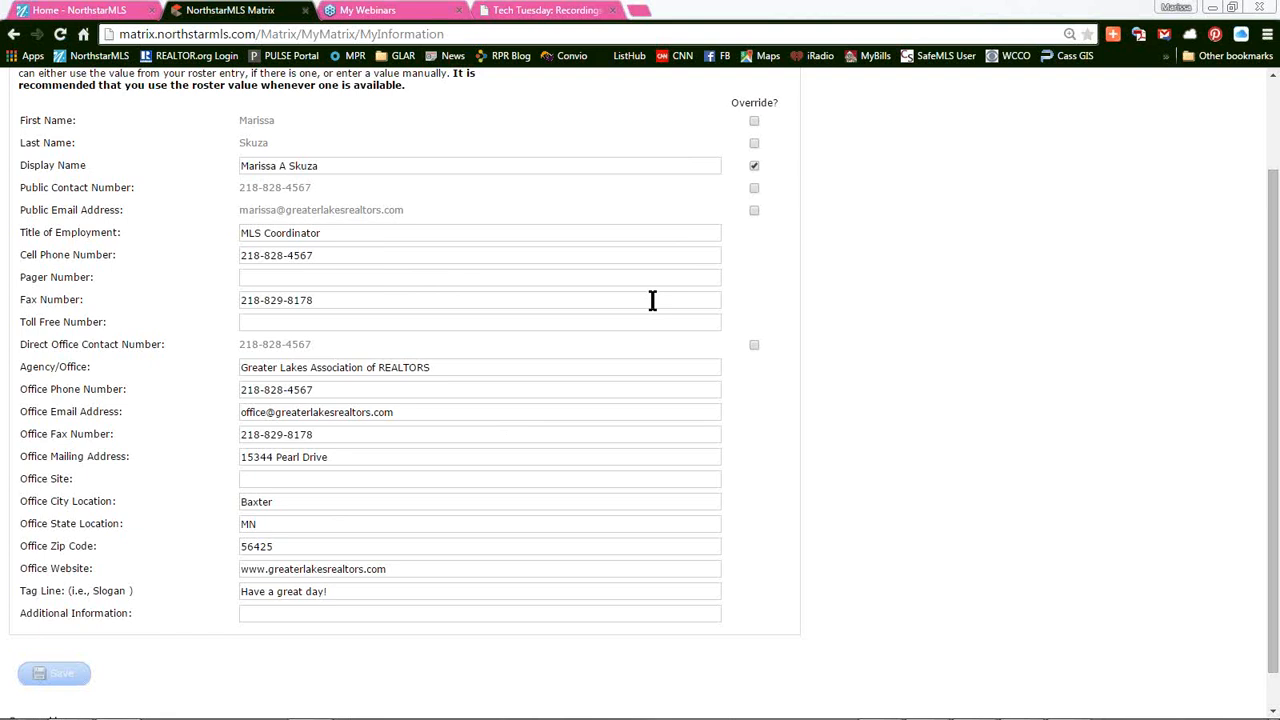
pyautogui.scroll(1, 652, 300)
pyautogui.write('!')
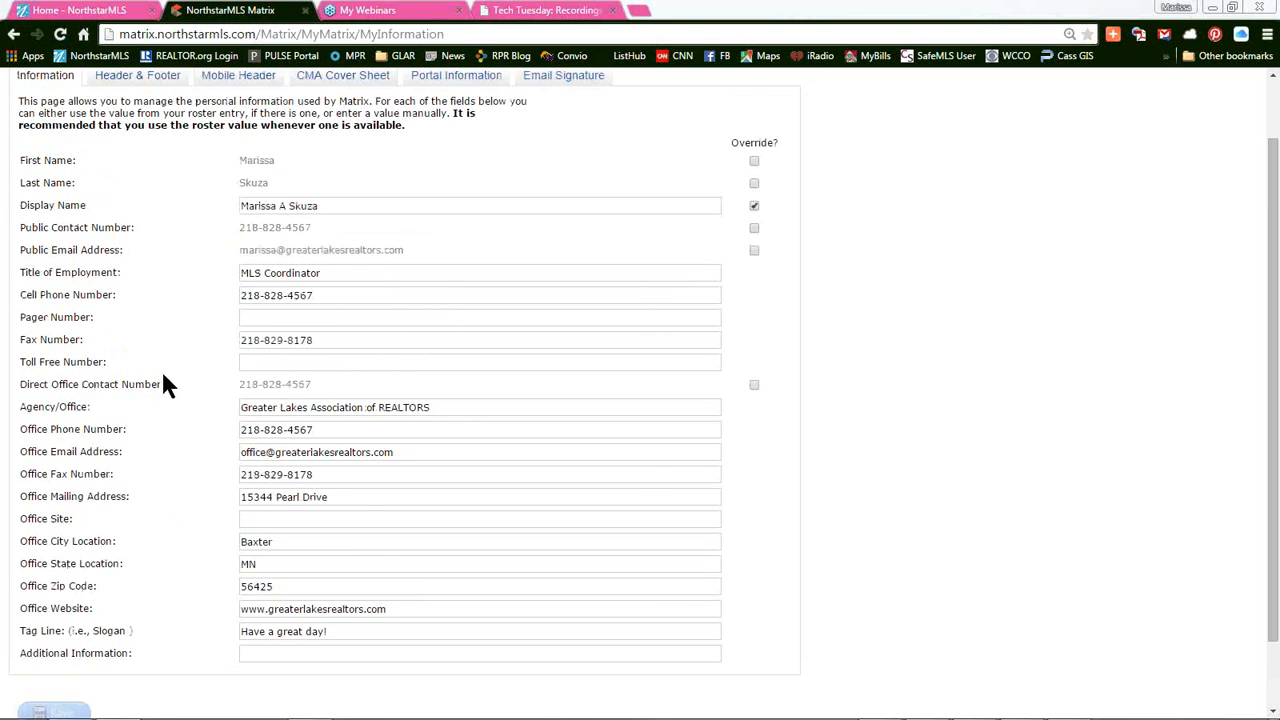
pyautogui.scroll(2, 165, 385)
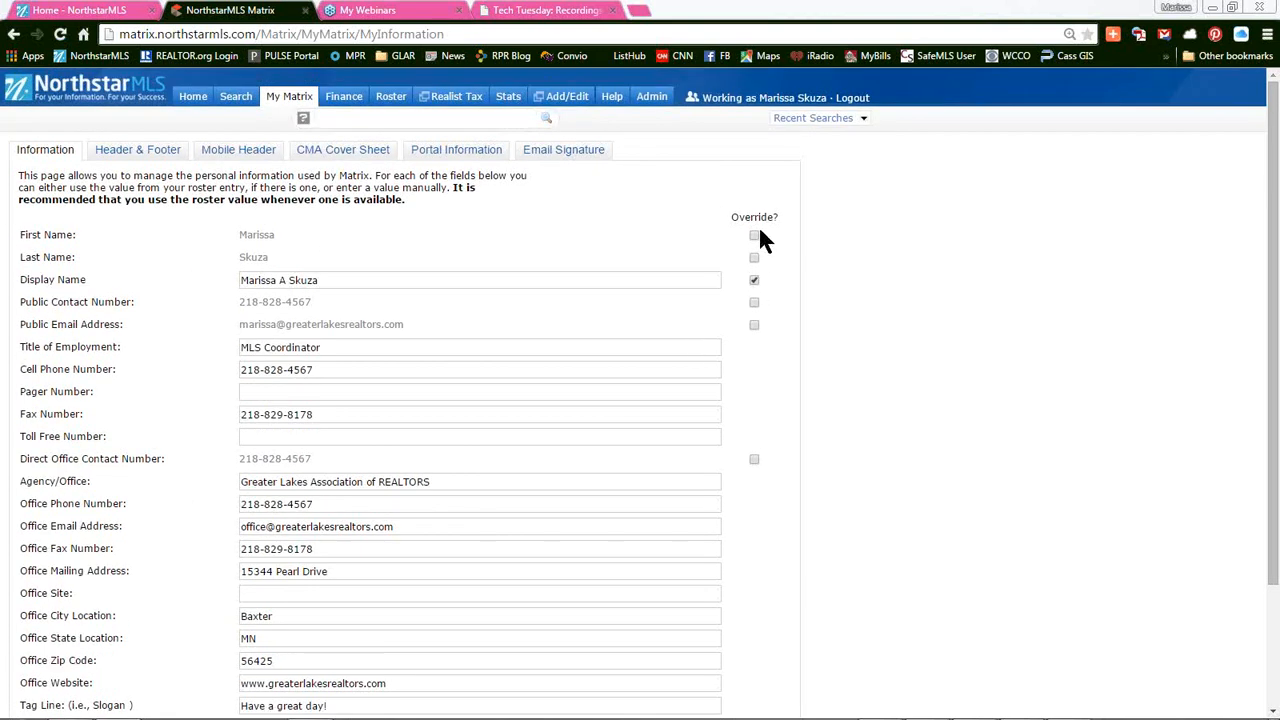
# Step: Check the override options beside the roster values and the office details through the end of the form
pyautogui.click(754, 280)
pyautogui.scroll(-1, 781, 357)
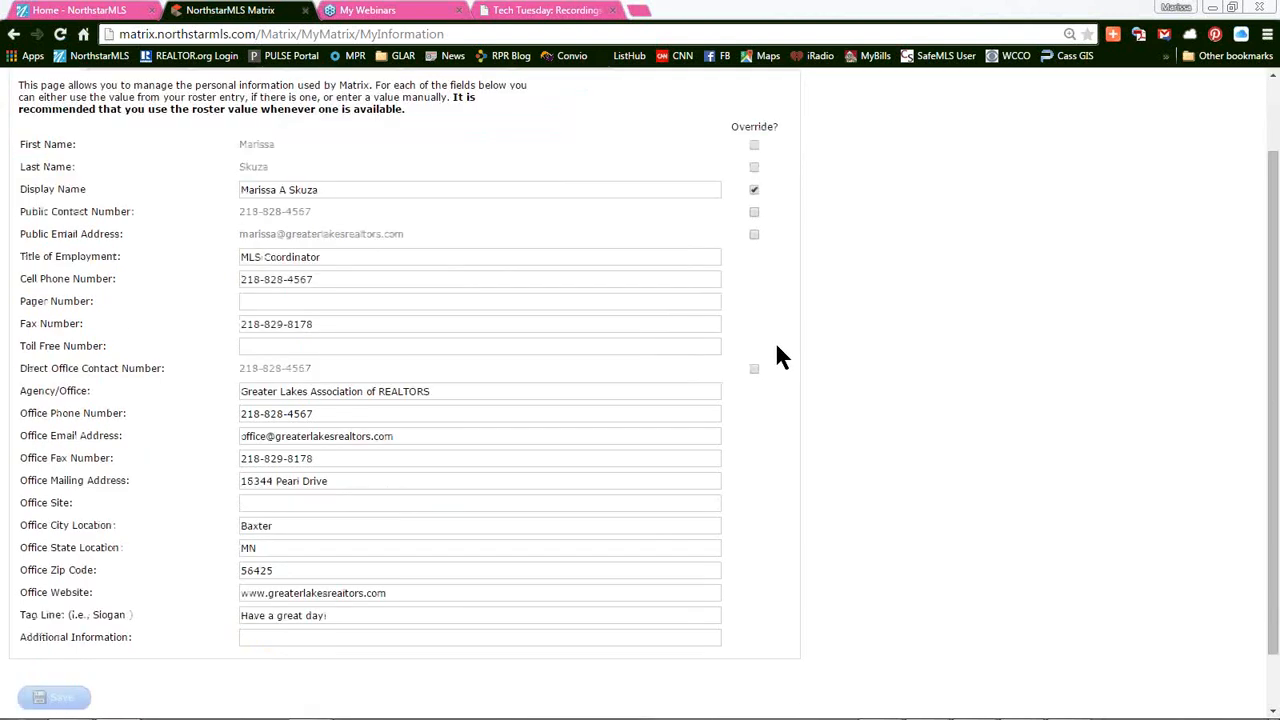
pyautogui.scroll(1, 781, 357)
pyautogui.scroll(-1, 781, 357)
pyautogui.scroll(-1, 781, 357)
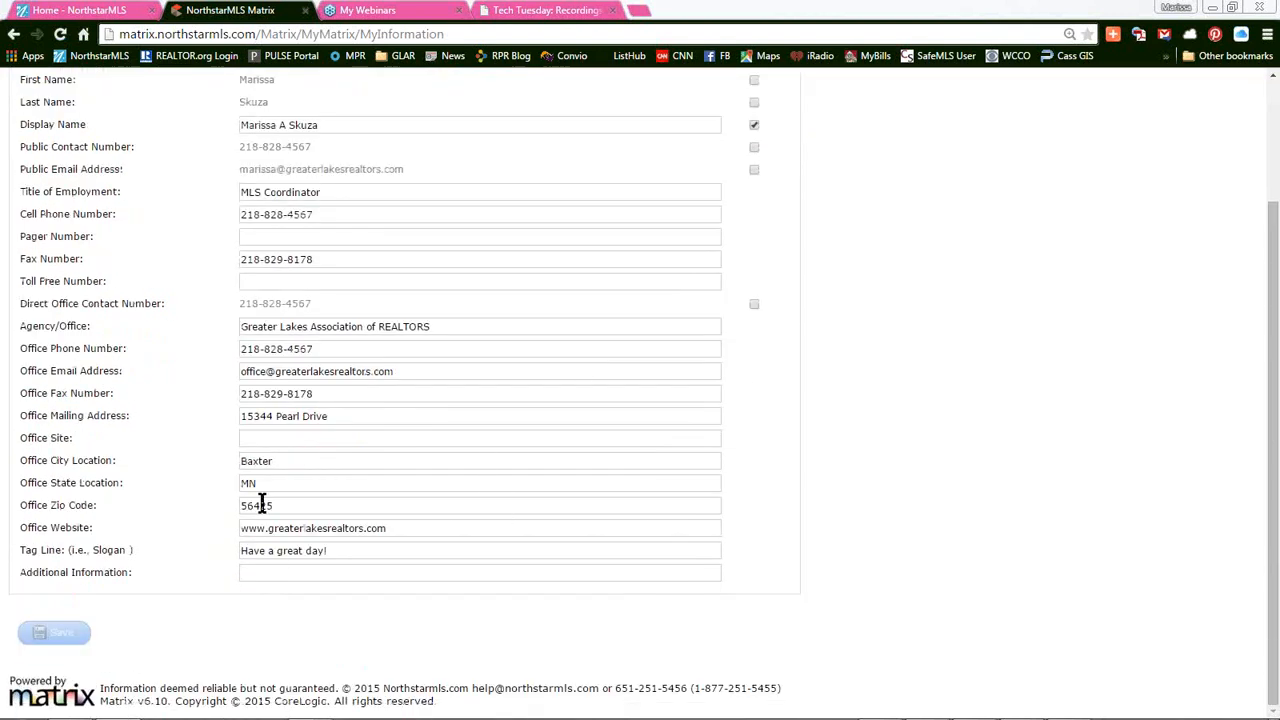
pyautogui.click(50, 640)
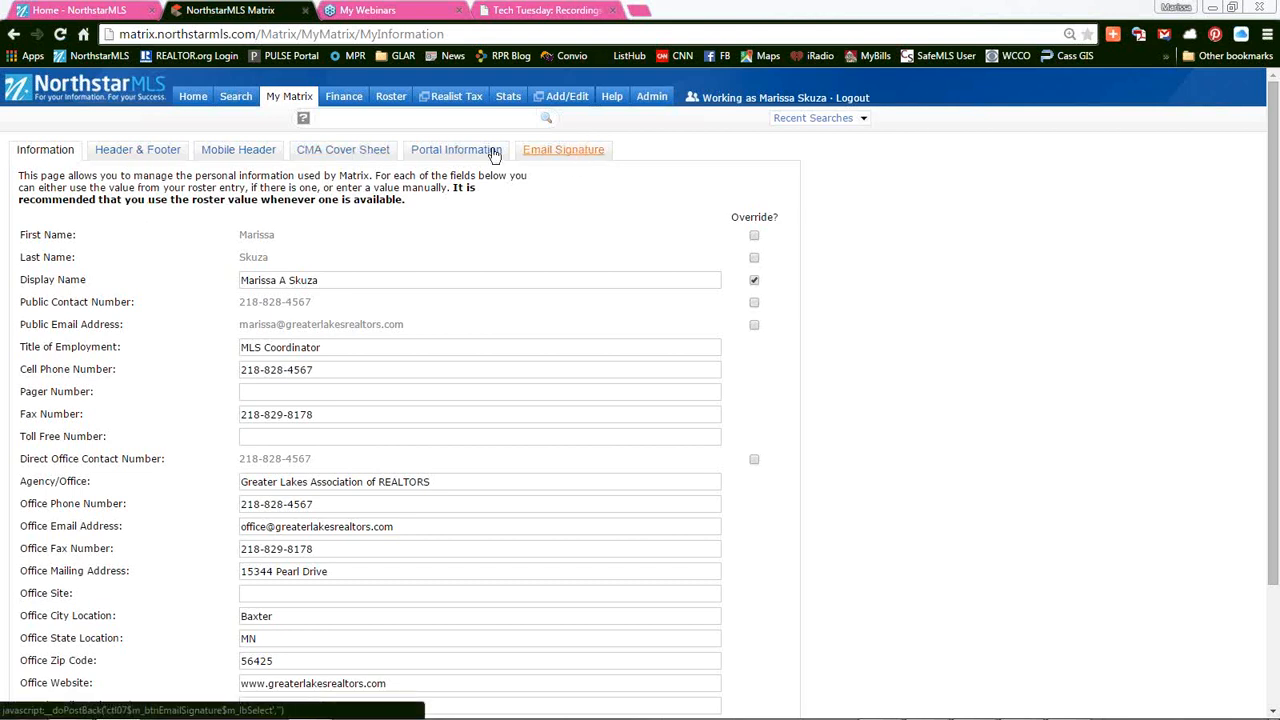
# Step: Select the Basic Template package in the Header & Footer settings and preview it
pyautogui.click(155, 160)
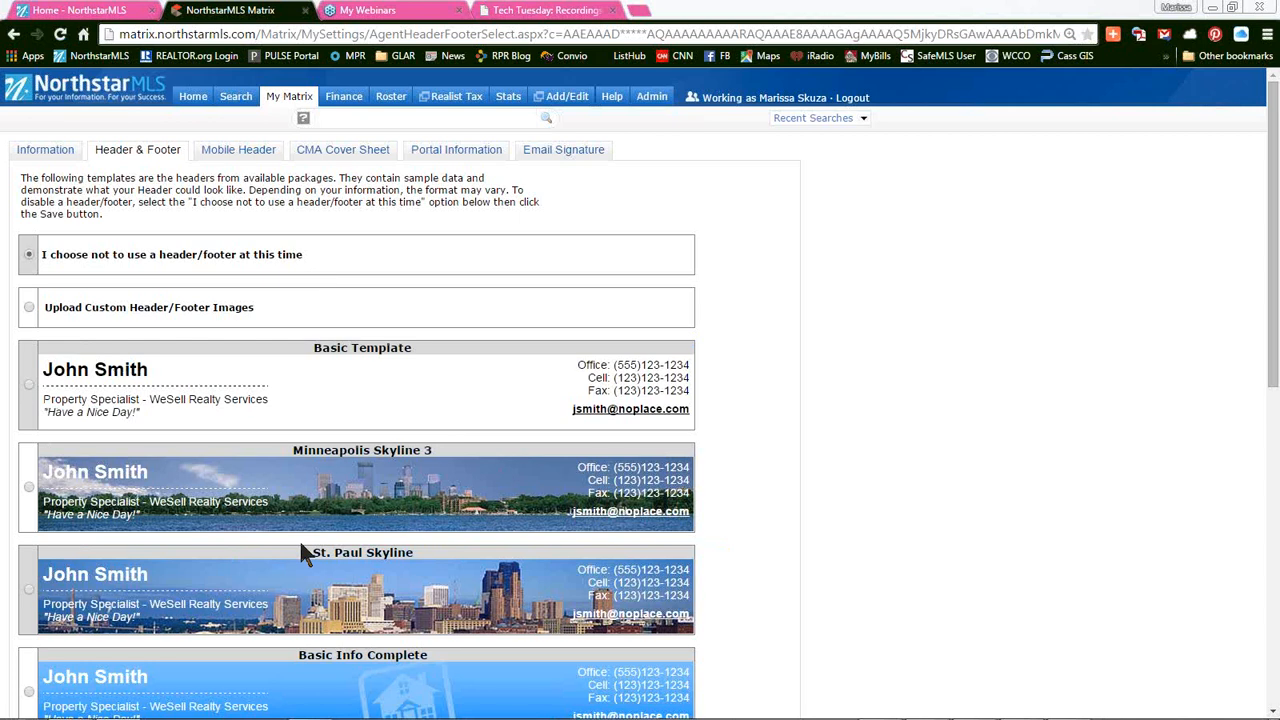
pyautogui.scroll(-1, 305, 555)
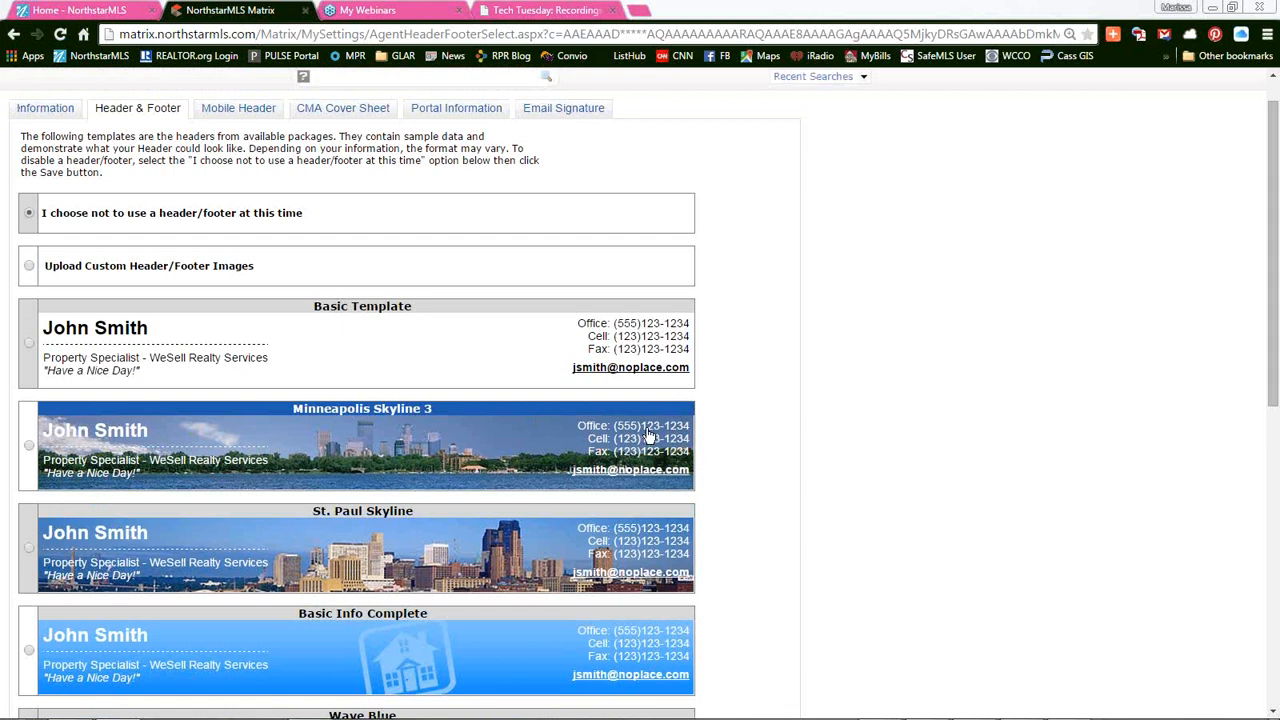
pyautogui.scroll(1, 291, 511)
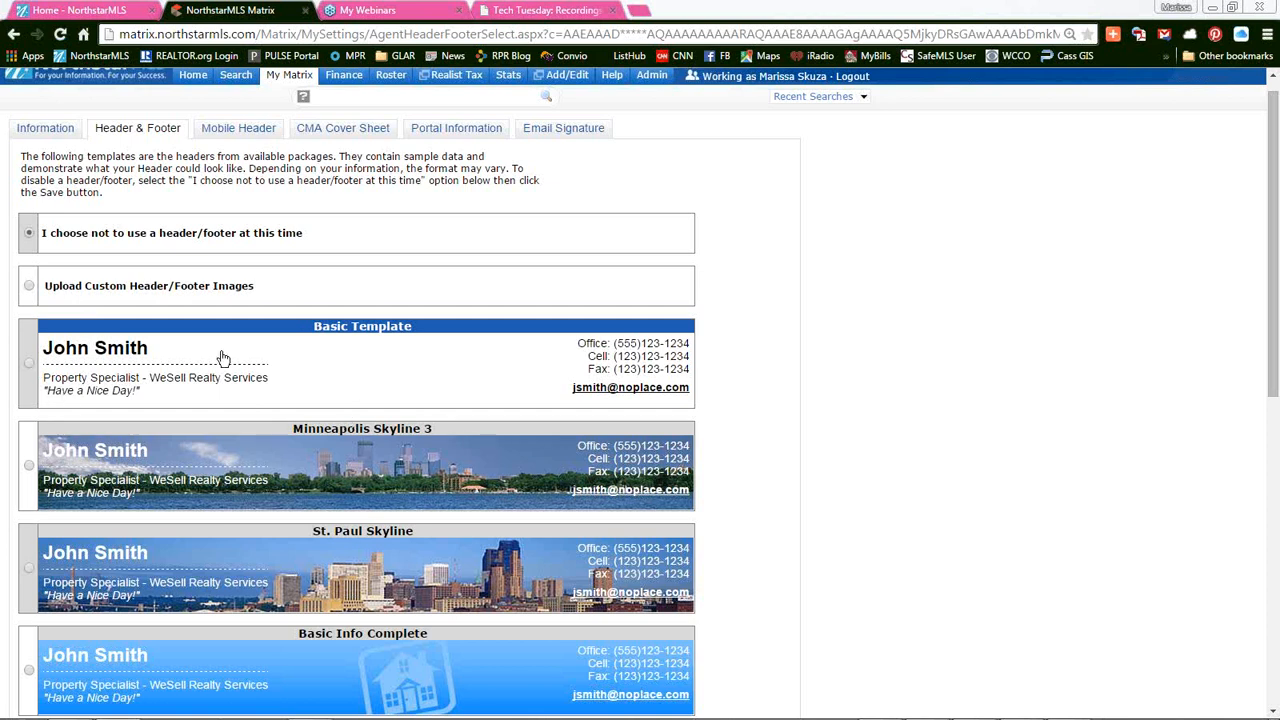
pyautogui.click(28, 364)
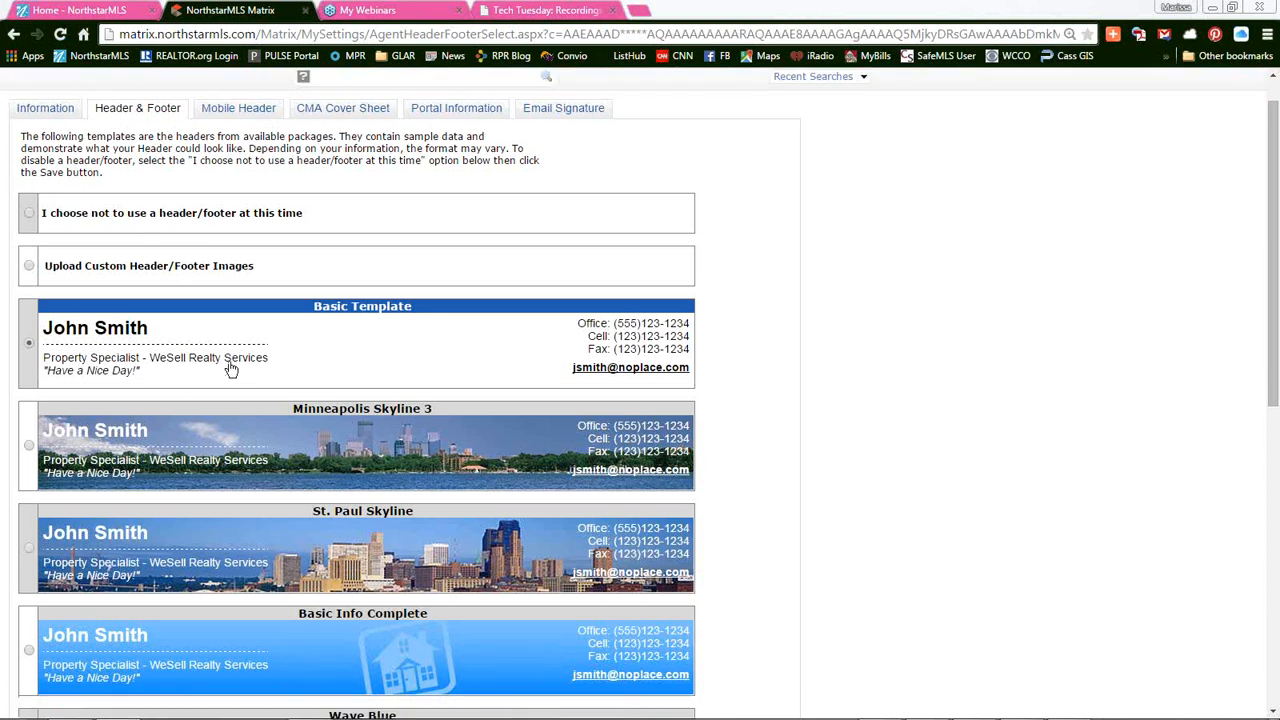
pyautogui.scroll(-1, 229, 366)
pyautogui.scroll(2, 231, 370)
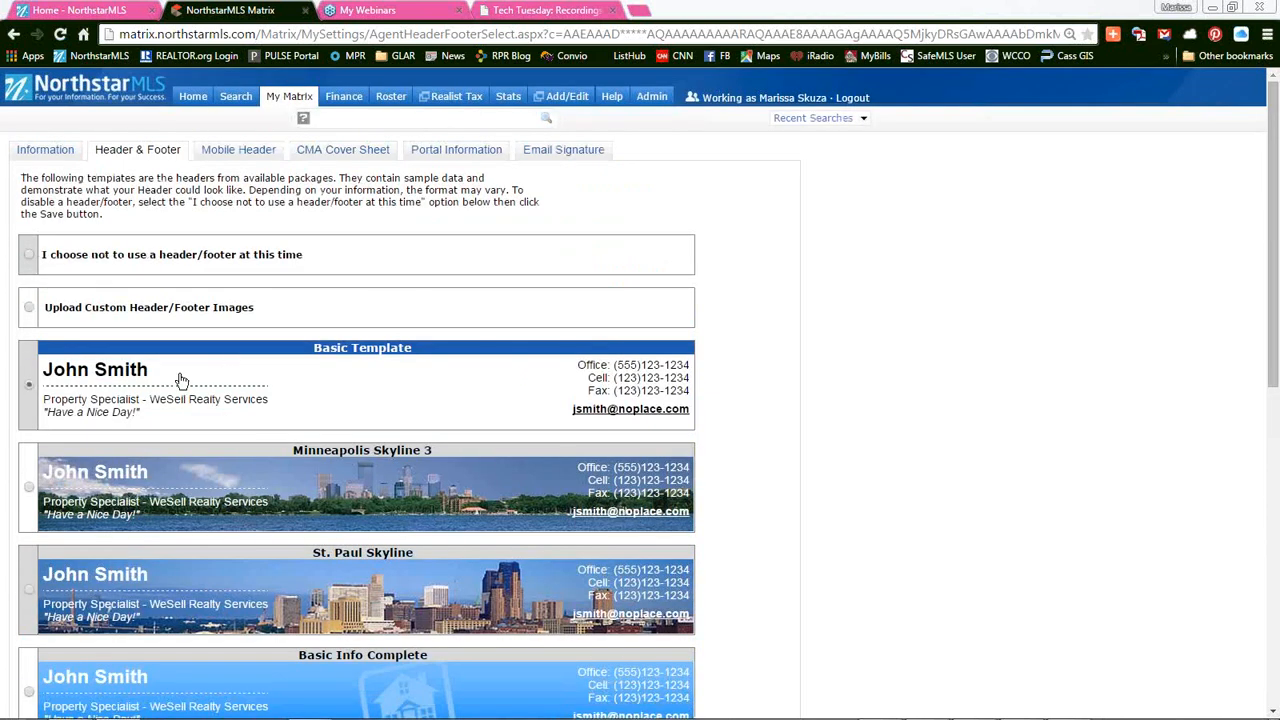
pyautogui.moveTo(45, 307); pyautogui.dragTo(258, 309)
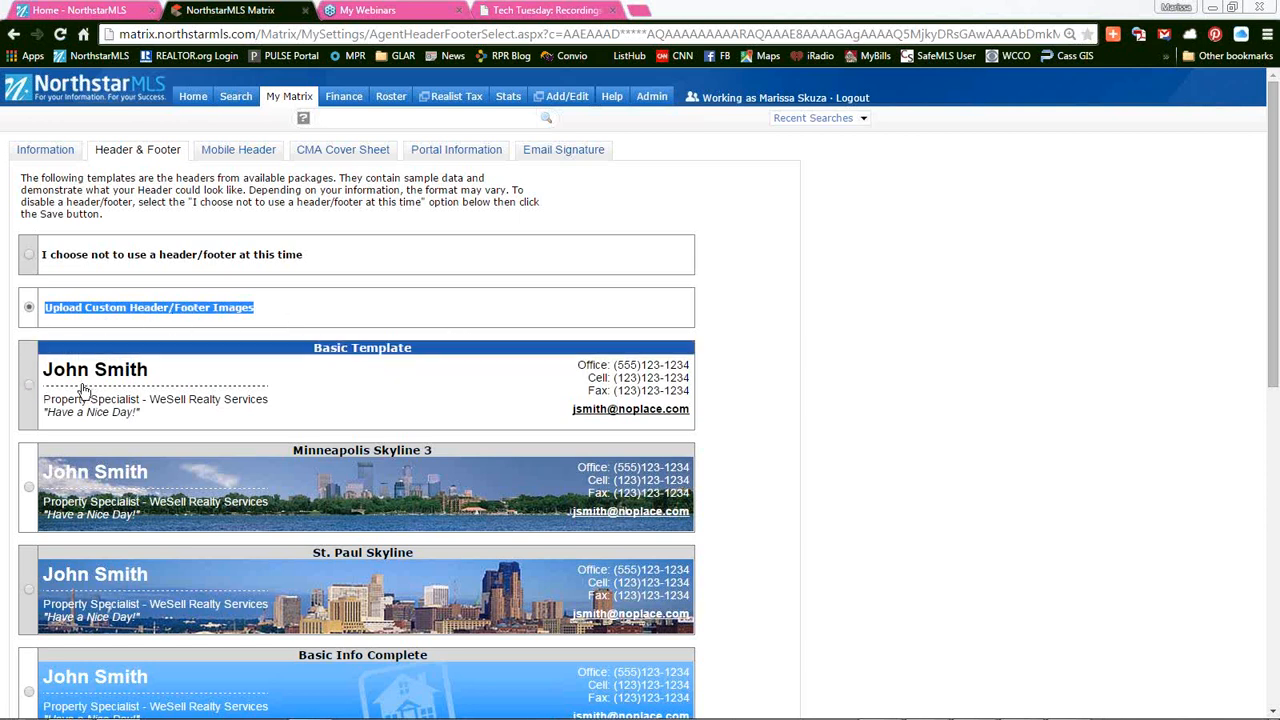
pyautogui.scroll(-7, 130, 480)
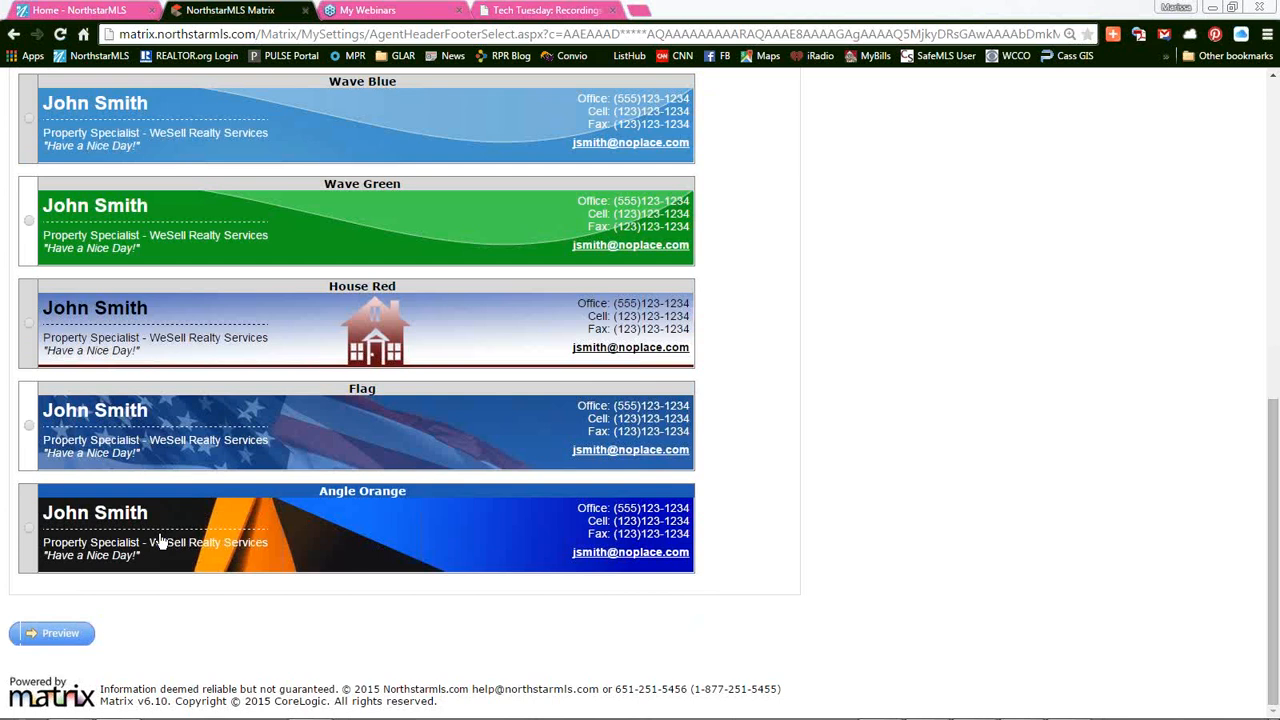
pyautogui.click(40, 640)
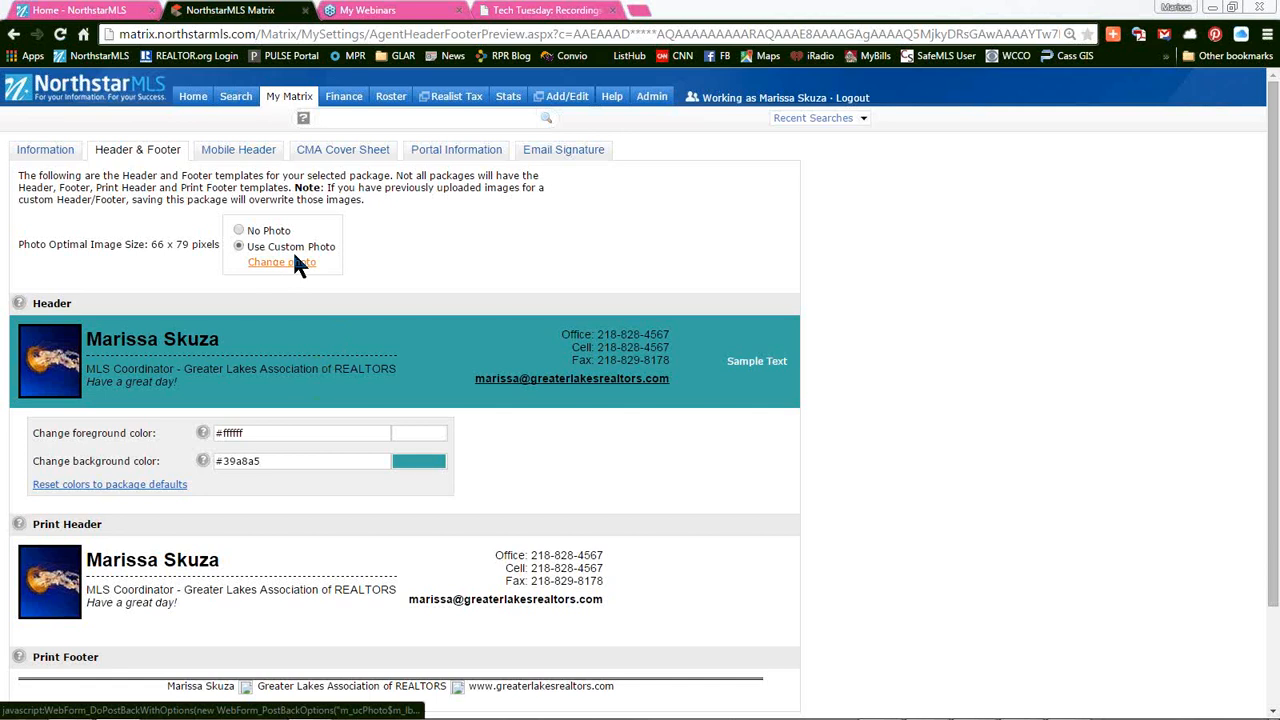
# Step: Set the header to use a custom photo and open the photo for changing
pyautogui.click(240, 231)
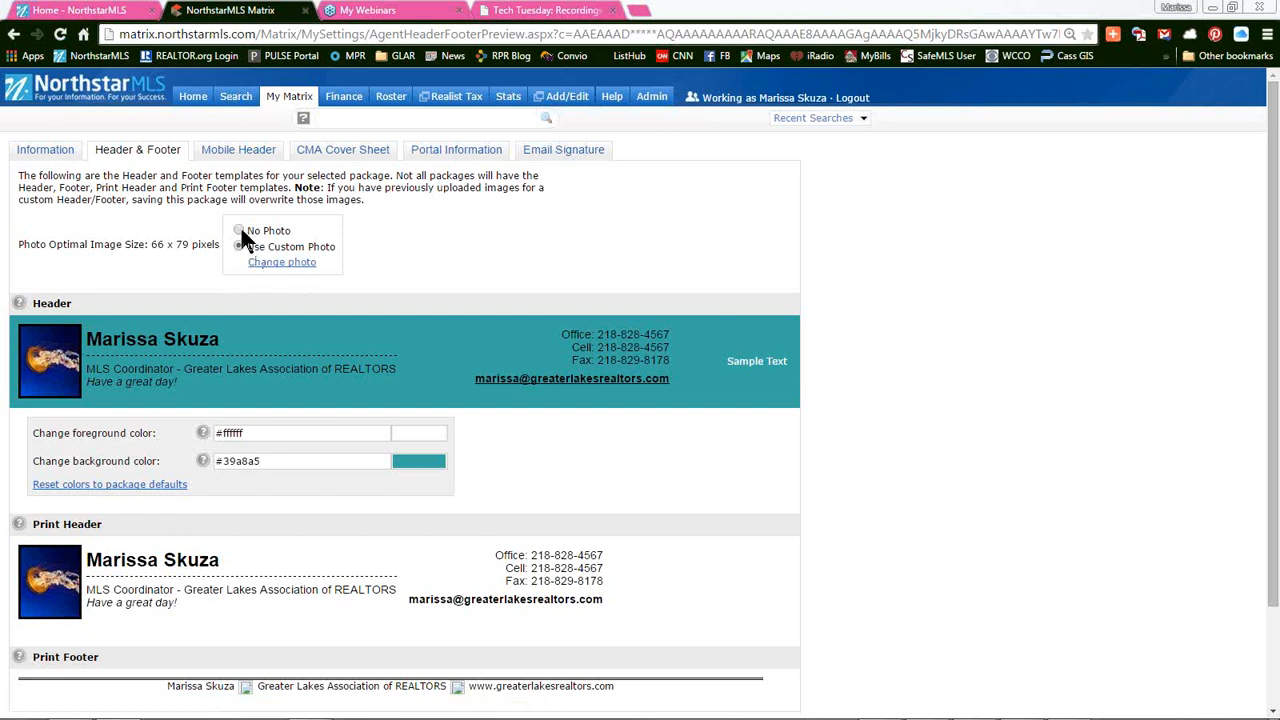
pyautogui.click(240, 247)
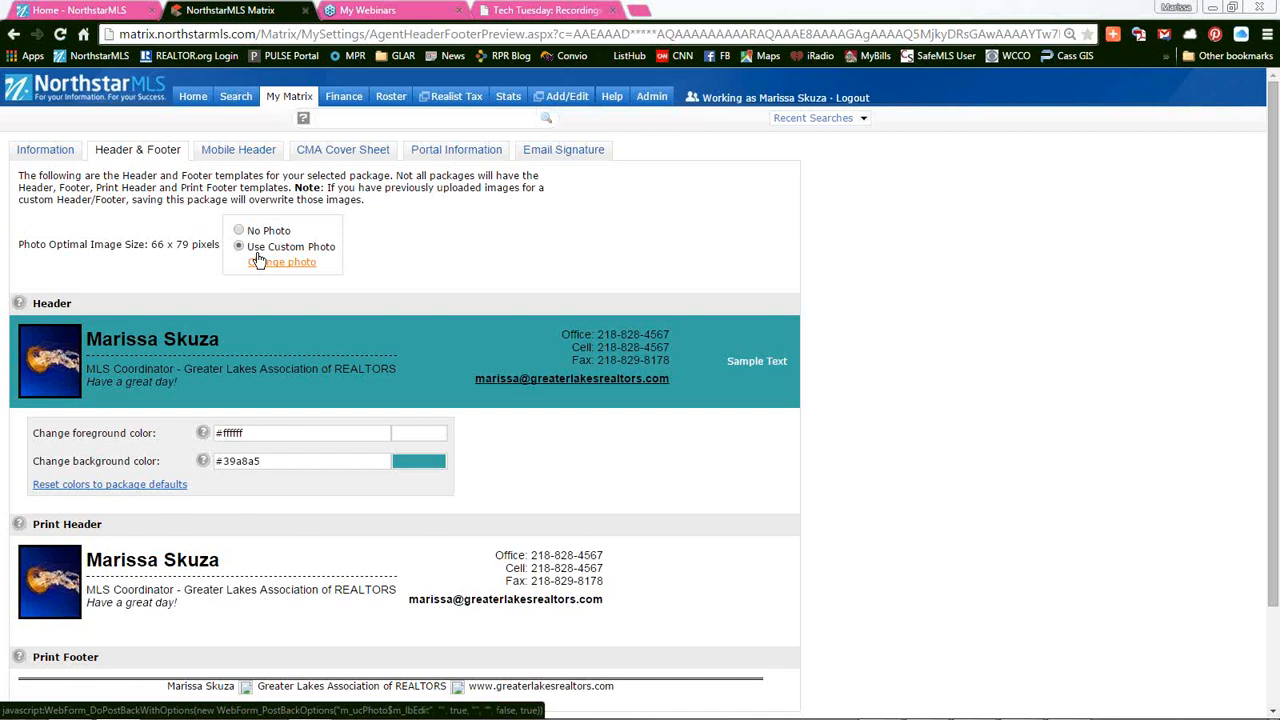
pyautogui.click(257, 261)
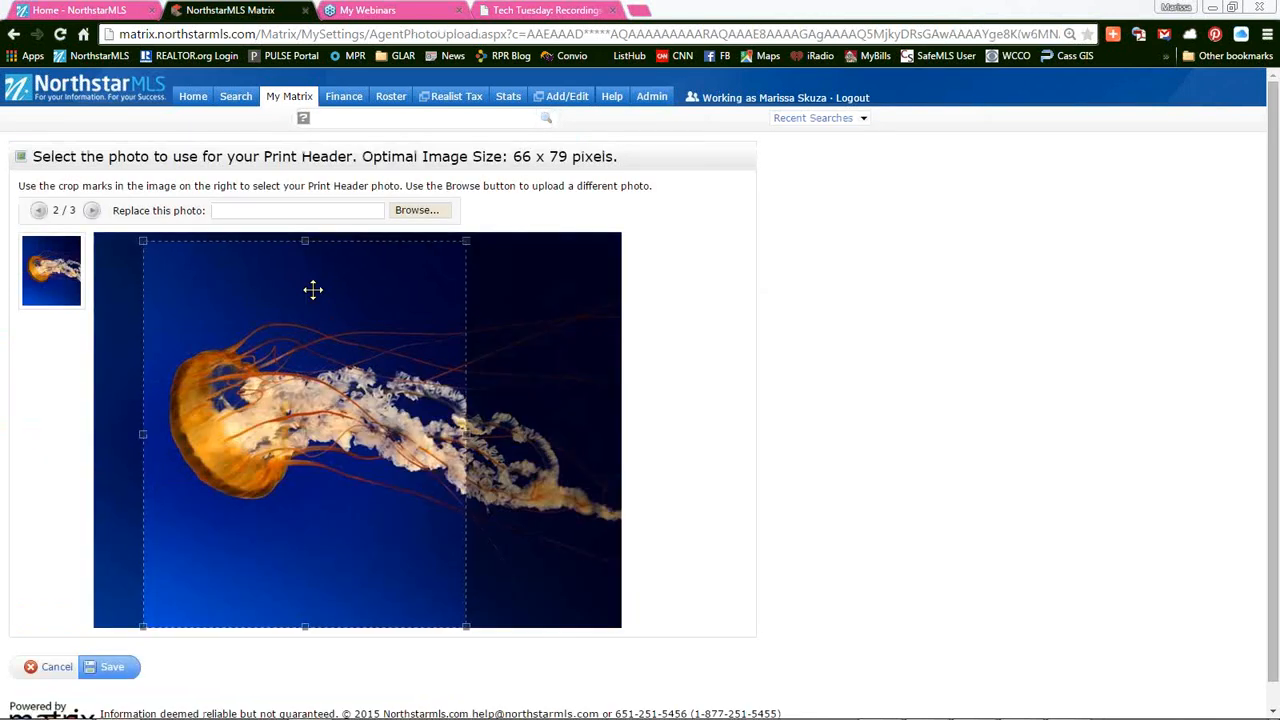
# Step: Look through the stored header photos, ending on the first one
pyautogui.click(39, 211)
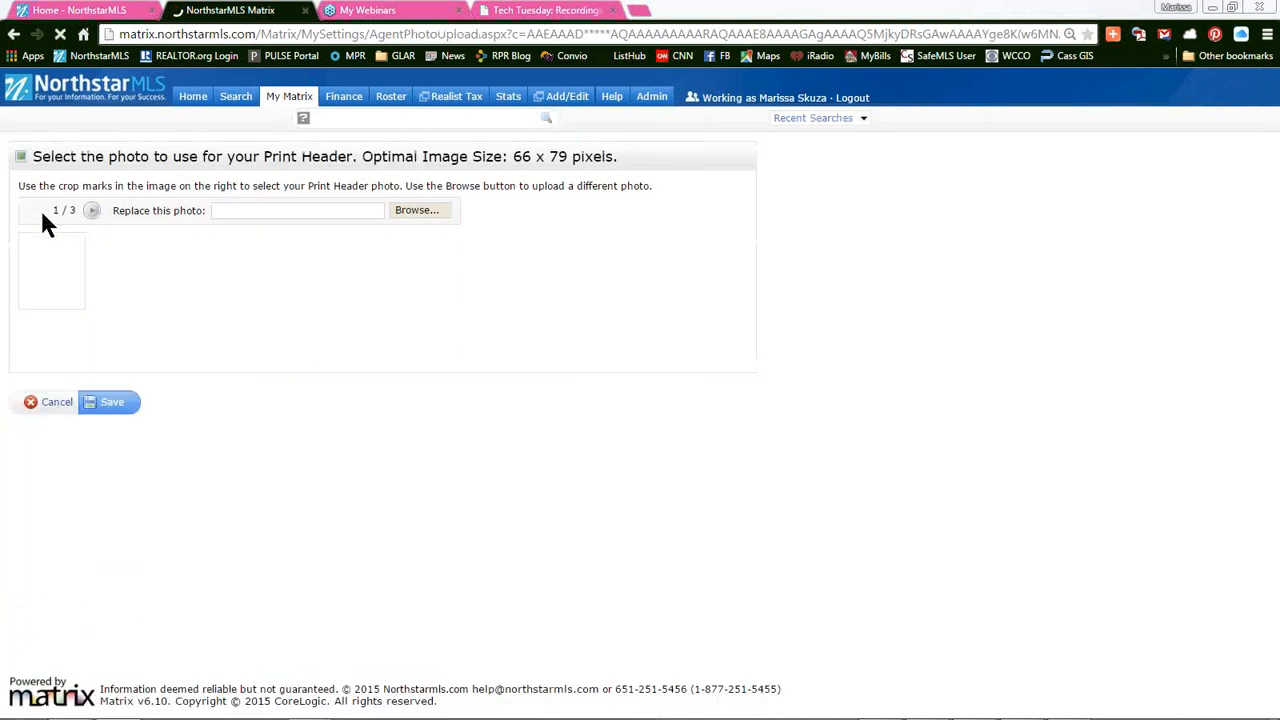
pyautogui.click(93, 215)
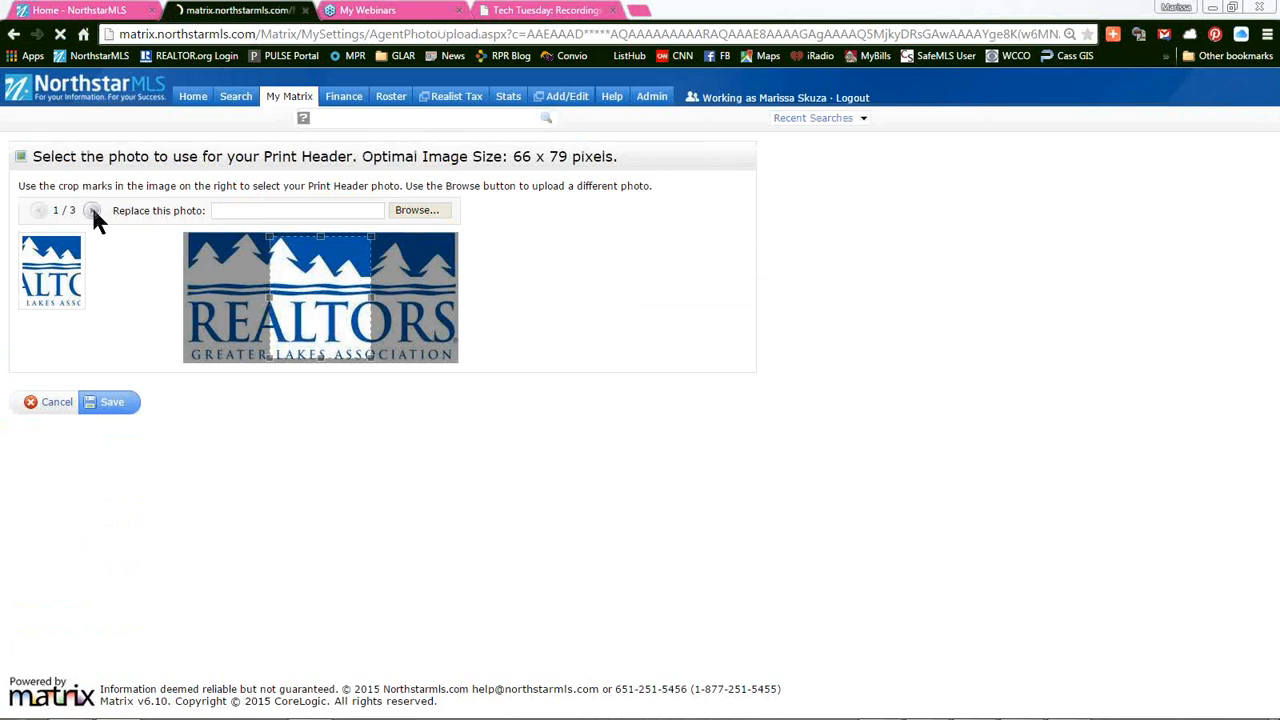
pyautogui.click(94, 216)
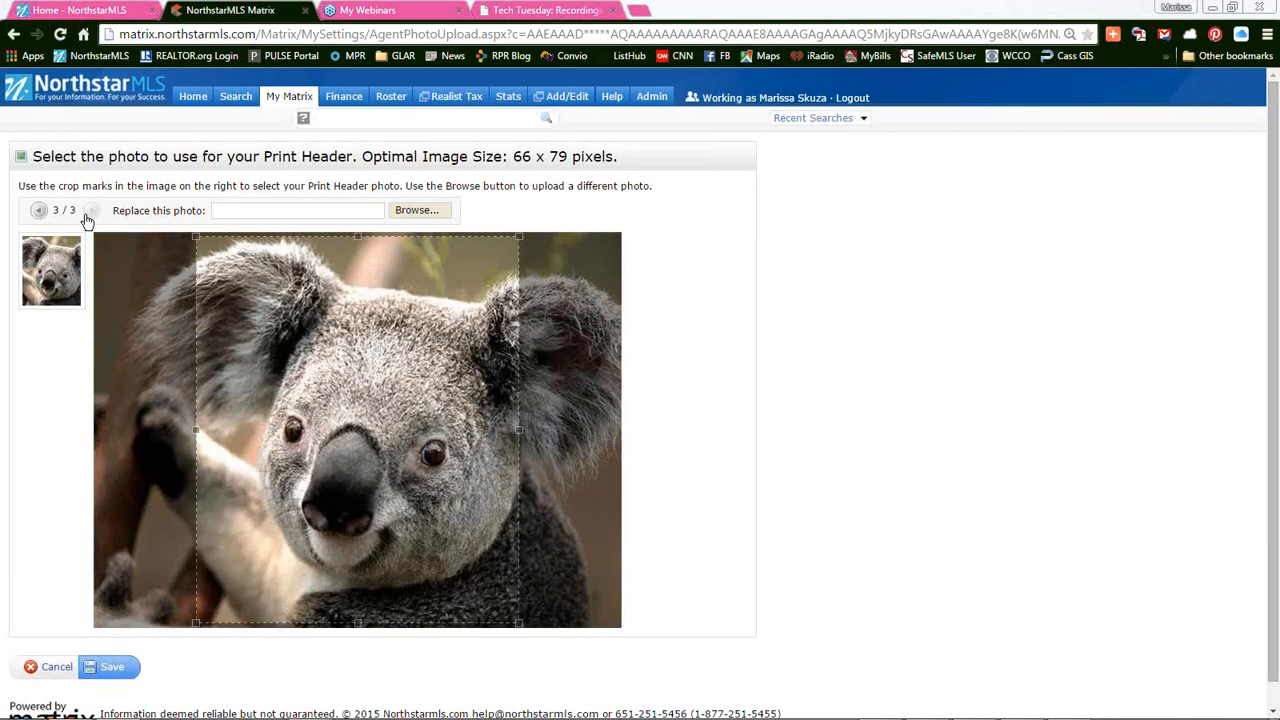
pyautogui.click(39, 212)
pyautogui.click(40, 214)
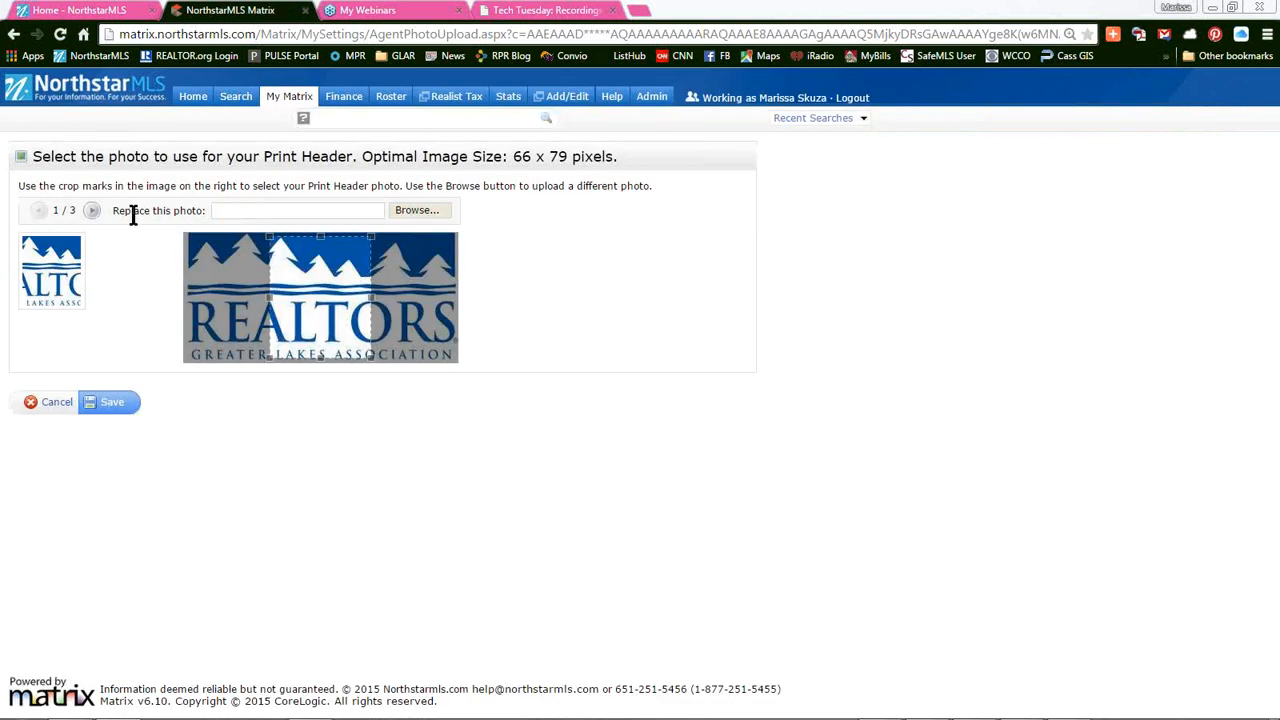
# Step: Choose the Chrysanthemum image from the Sample Pictures folder as the replacement header photo
pyautogui.moveTo(113, 210); pyautogui.dragTo(248, 210)
pyautogui.click(163, 211)
pyautogui.click(418, 212)
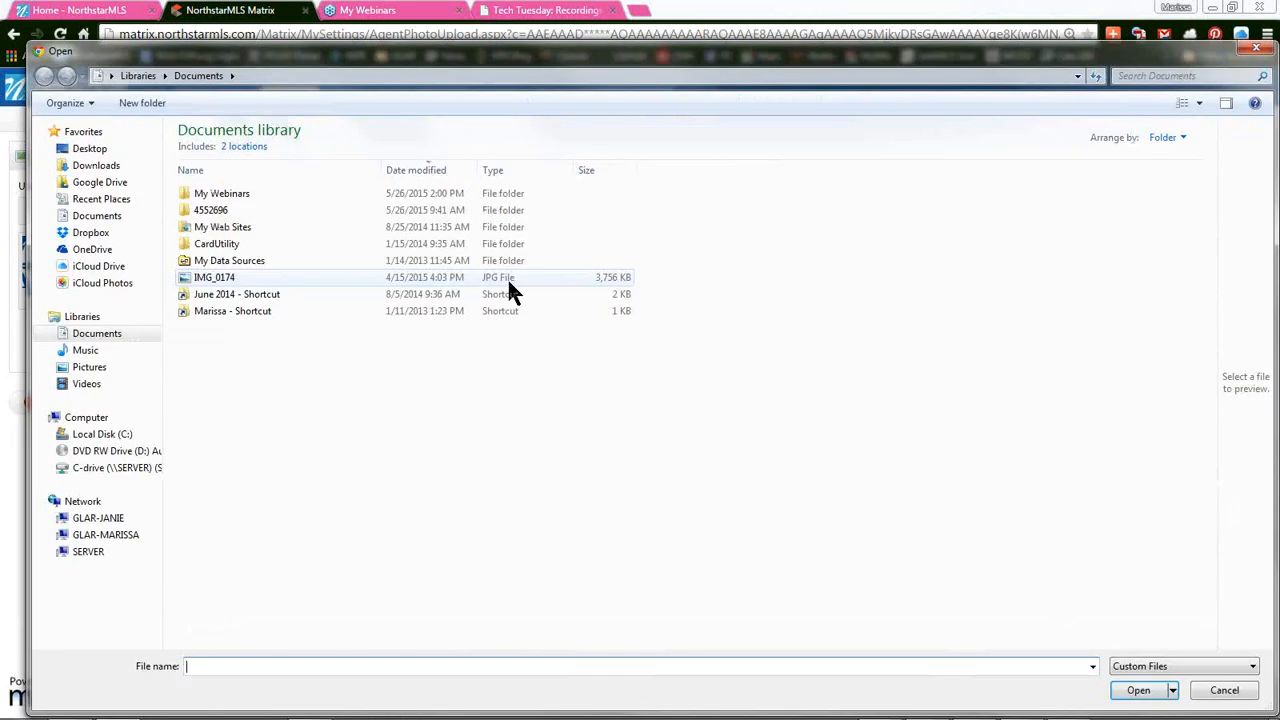
pyautogui.click(88, 366)
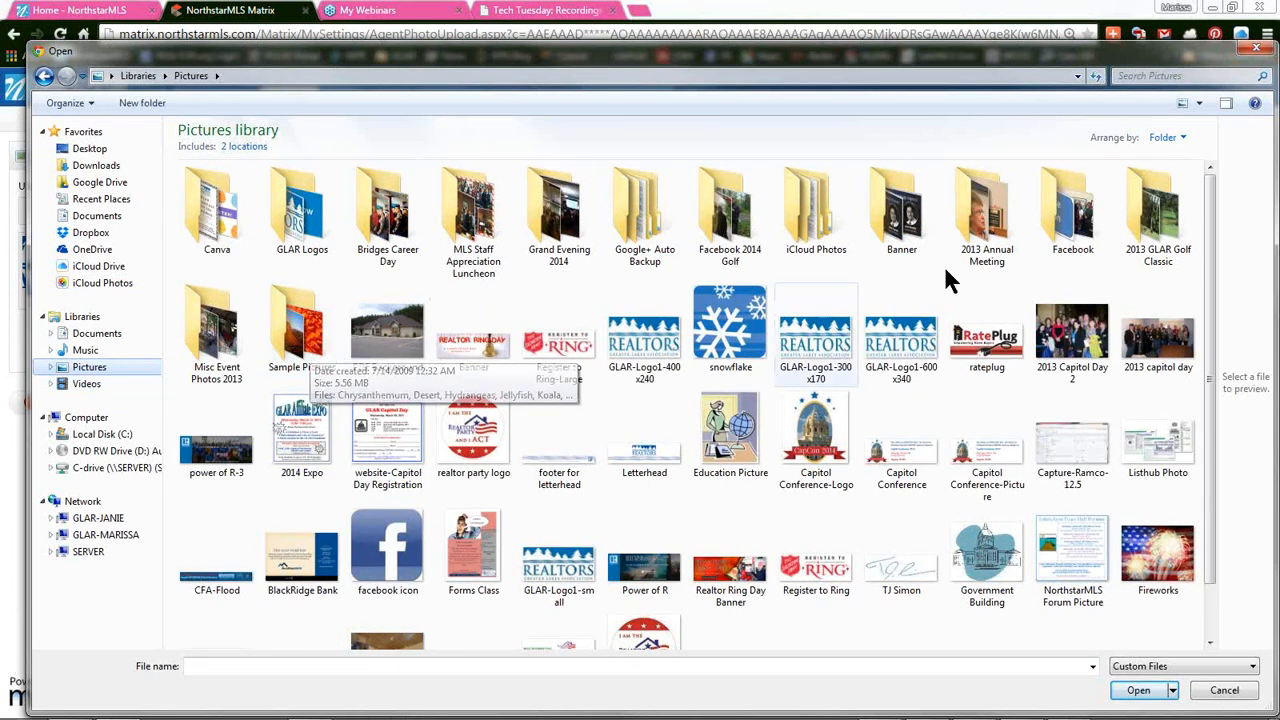
pyautogui.click(303, 315)
pyautogui.doubleClick(300, 315)
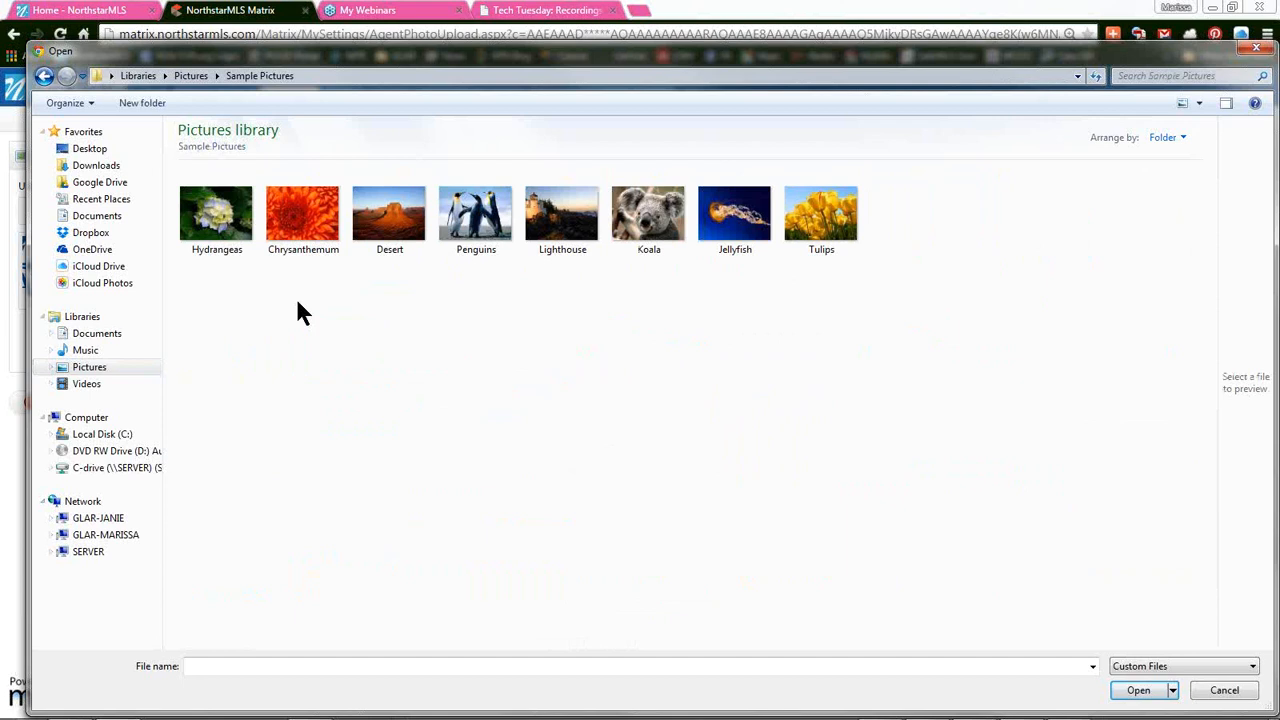
pyautogui.click(302, 222)
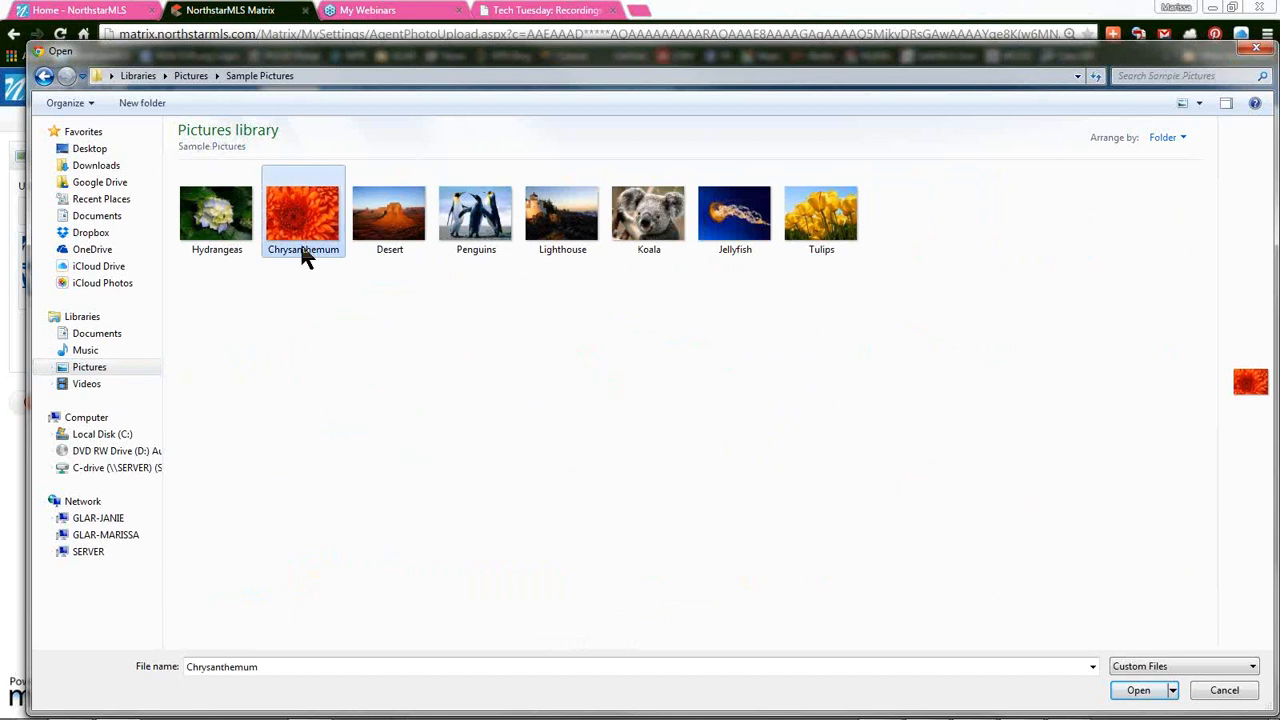
pyautogui.click(1161, 684)
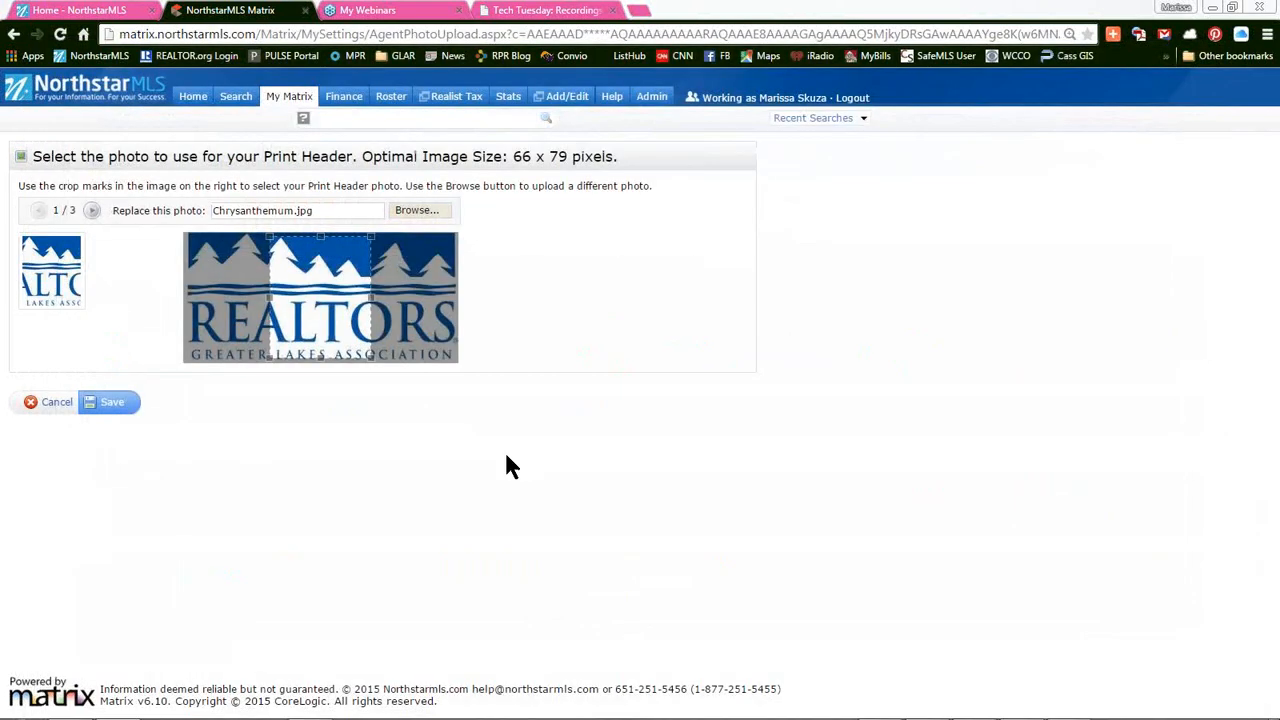
pyautogui.moveTo(491, 449); pyautogui.dragTo(400, 460)
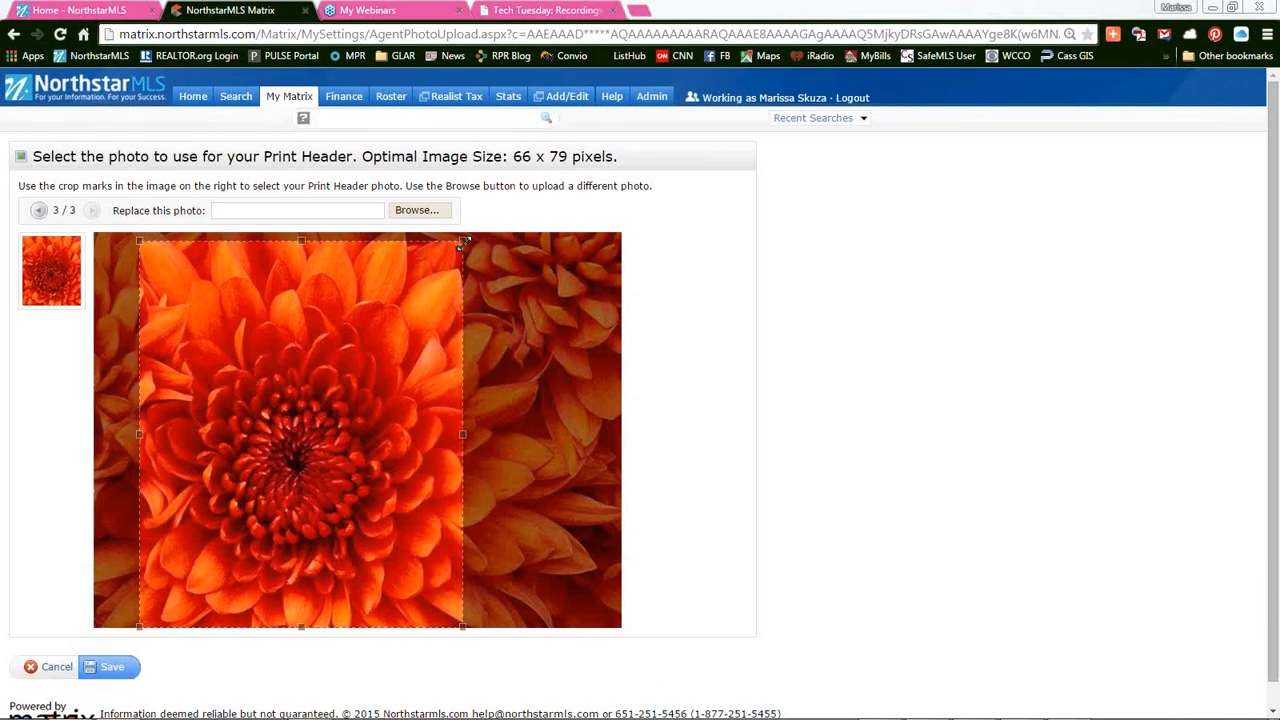
pyautogui.moveTo(462, 242); pyautogui.dragTo(443, 314)
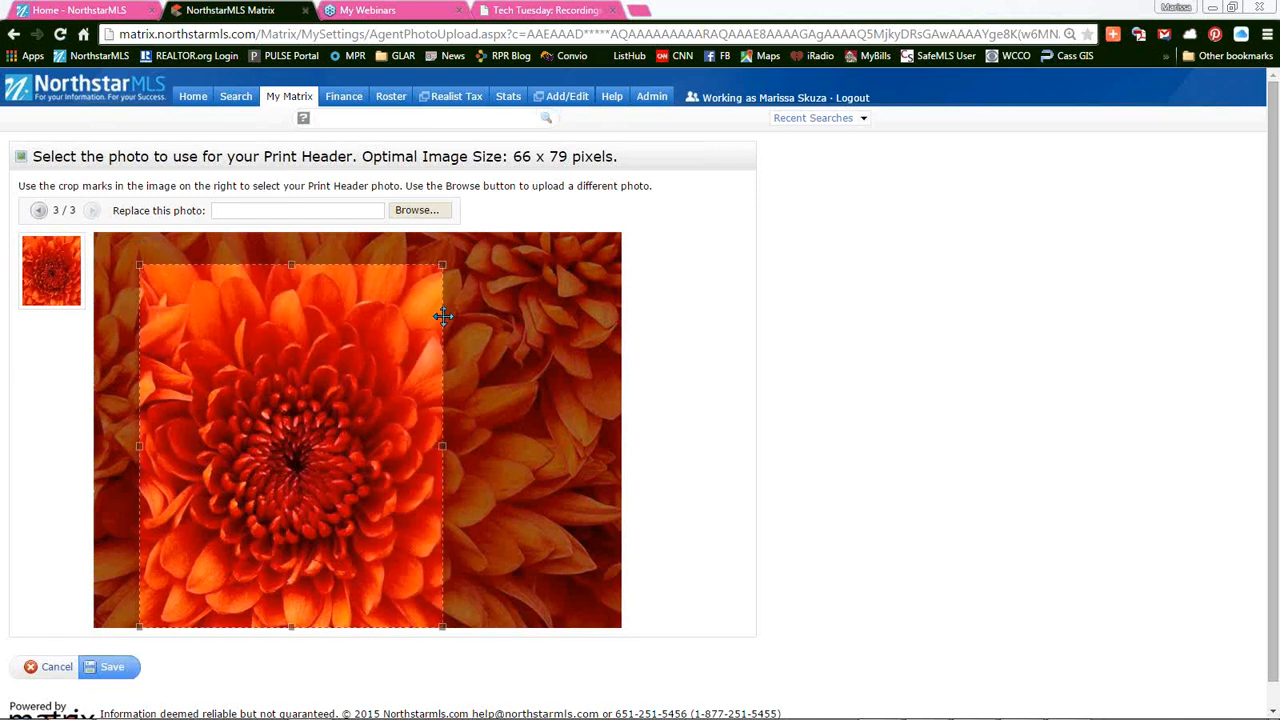
pyautogui.moveTo(338, 392); pyautogui.dragTo(354, 390)
pyautogui.click(552, 481)
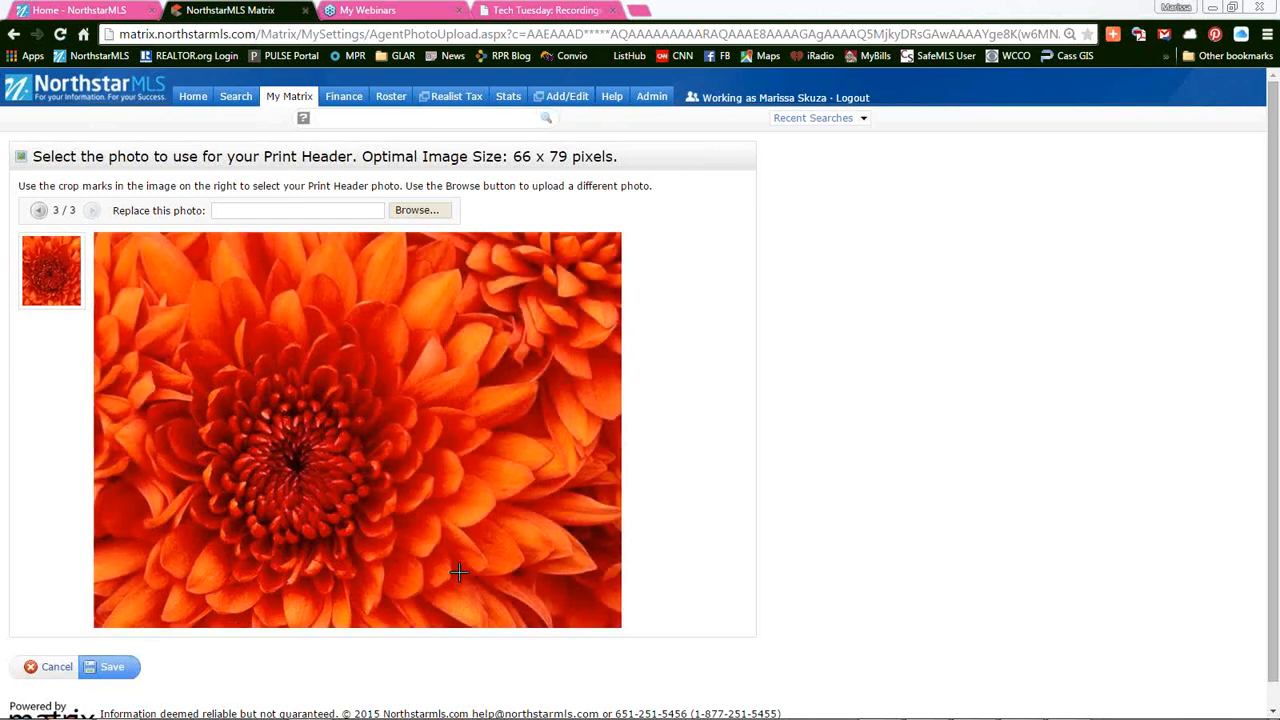
# Step: Crop the chrysanthemum photo around the flower's dark centre and save it as the header photo
pyautogui.moveTo(181, 292); pyautogui.dragTo(397, 620)
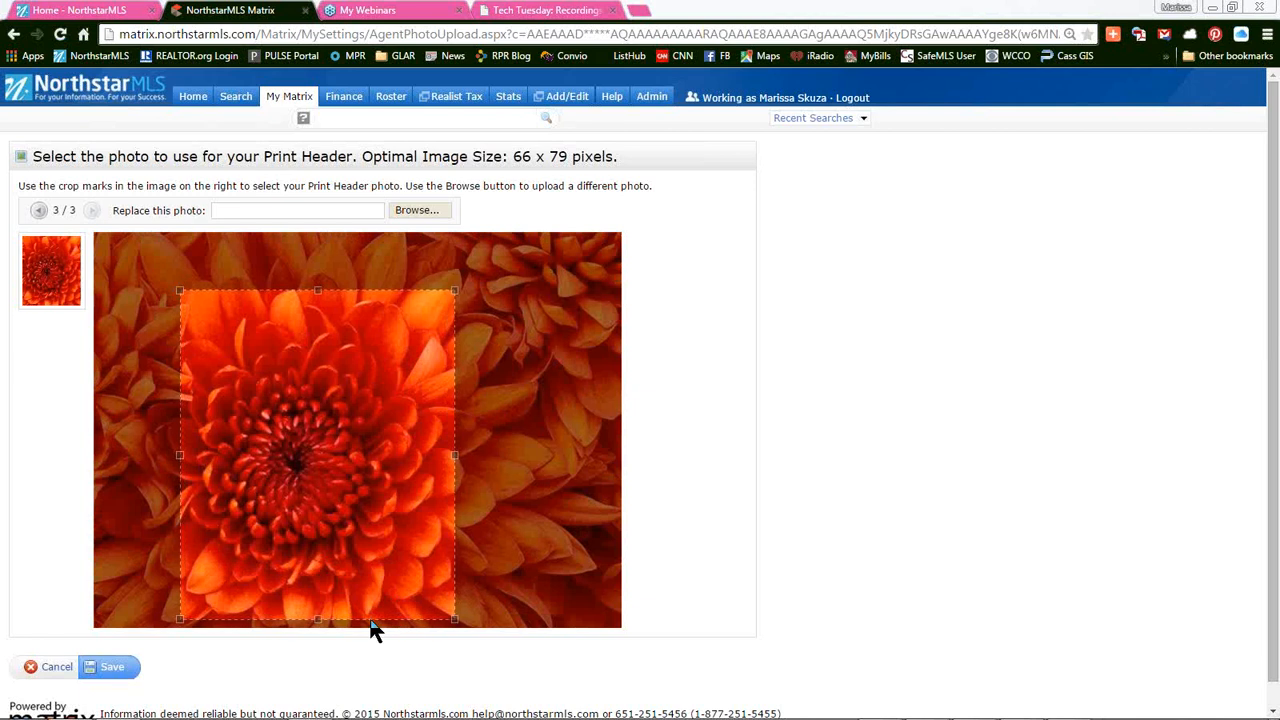
pyautogui.click(112, 668)
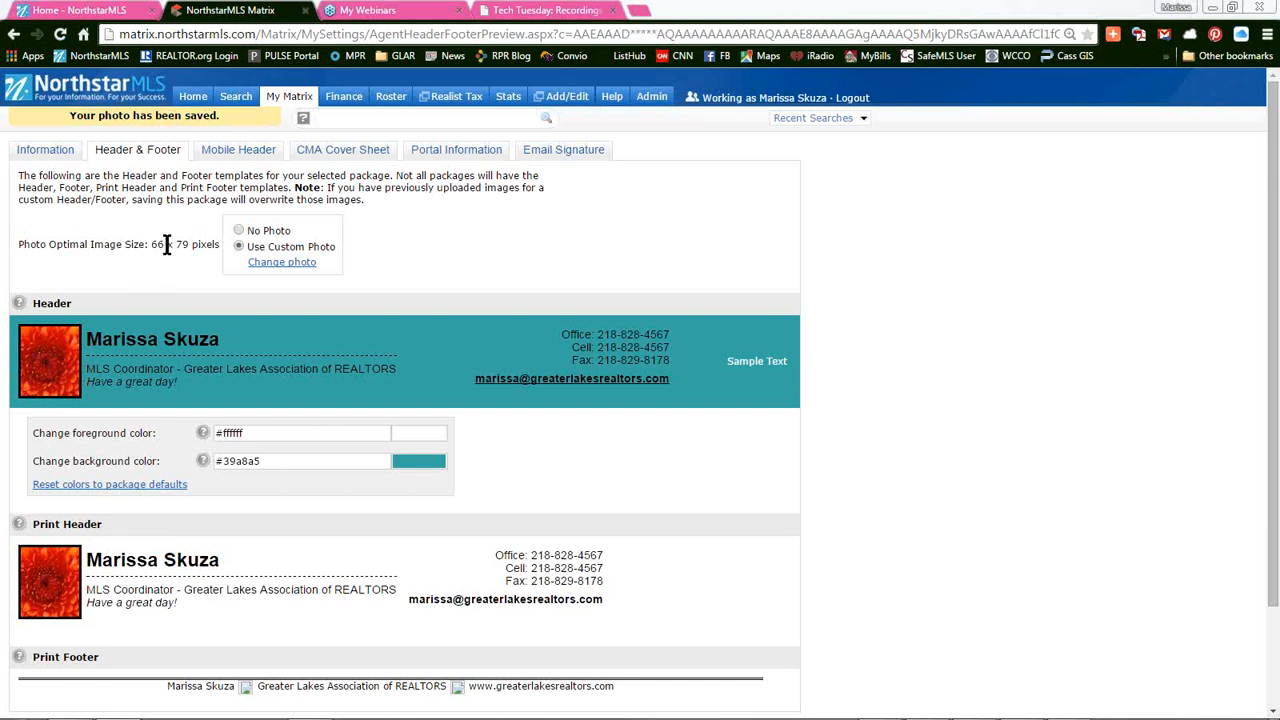
# Step: Highlight the recommended photo size and examine the header color settings and print header preview
pyautogui.moveTo(151, 245); pyautogui.dragTo(220, 246)
pyautogui.moveTo(150, 246); pyautogui.dragTo(215, 243)
pyautogui.scroll(-1, 123, 367)
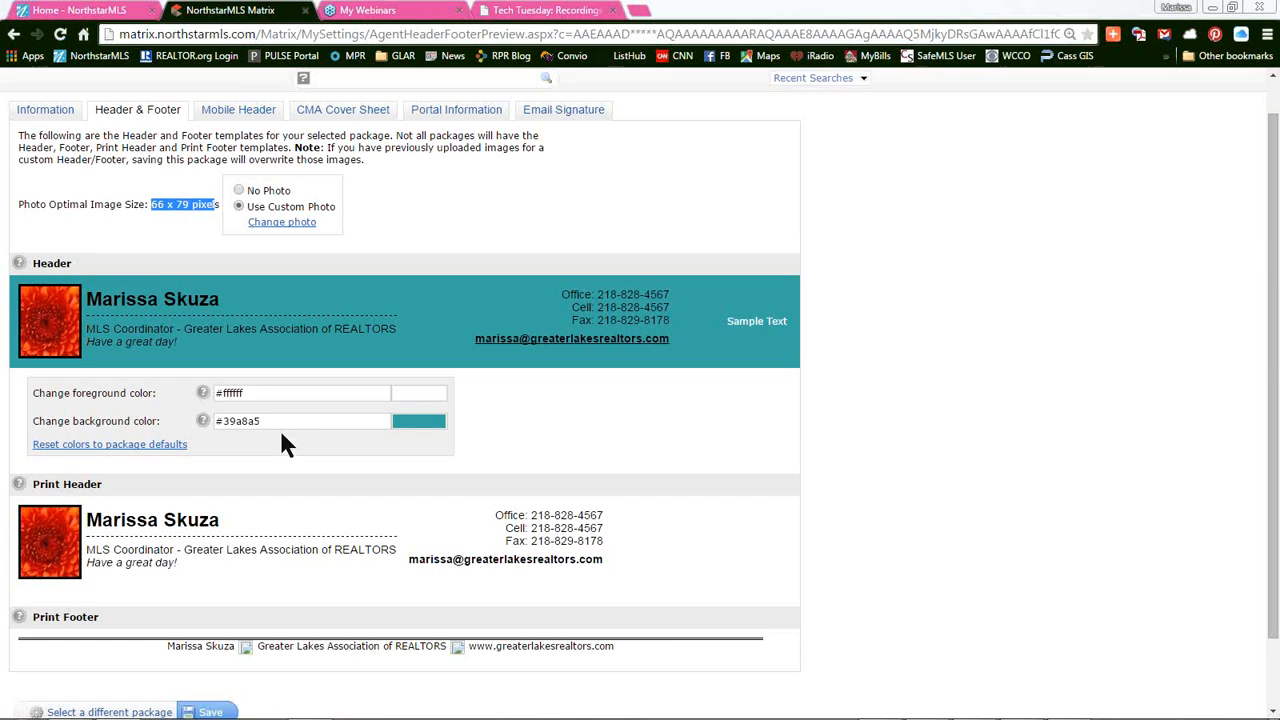
# Step: Highlight the hex codes of the header's foreground and background colors
pyautogui.click(229, 423)
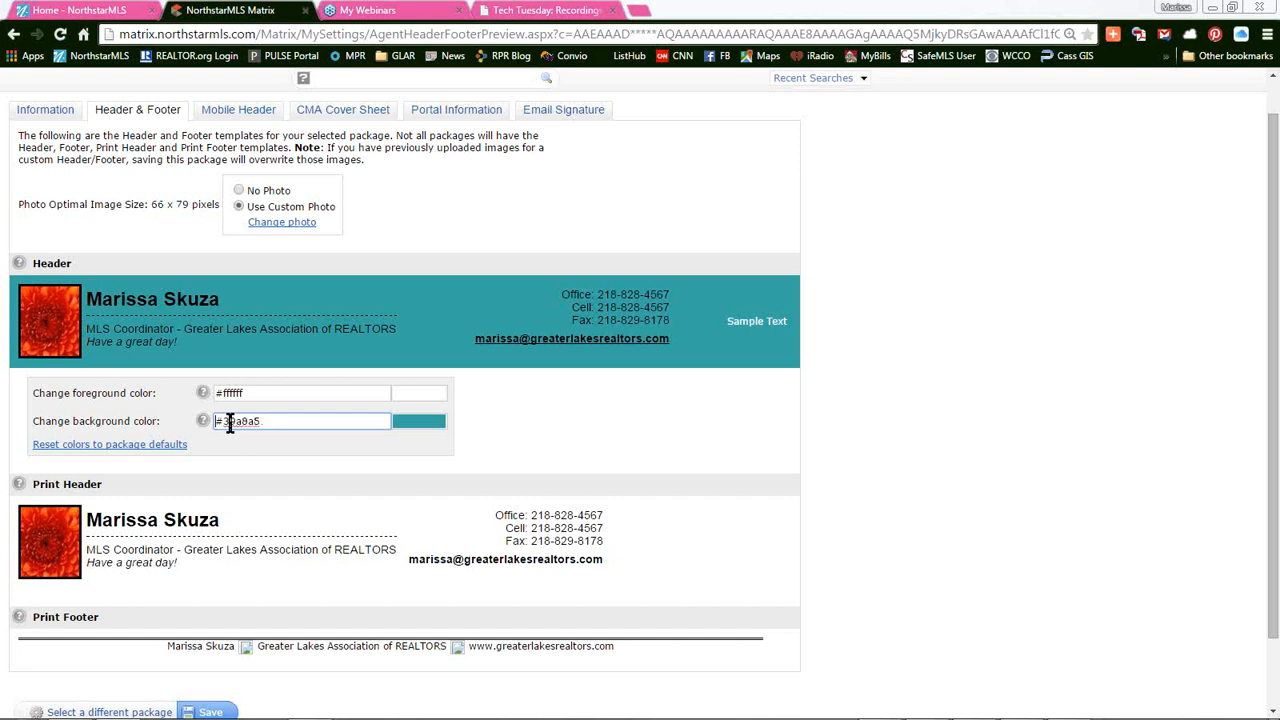
pyautogui.moveTo(230, 423); pyautogui.dragTo(277, 422)
pyautogui.click(255, 396)
pyautogui.moveTo(255, 396); pyautogui.dragTo(207, 398)
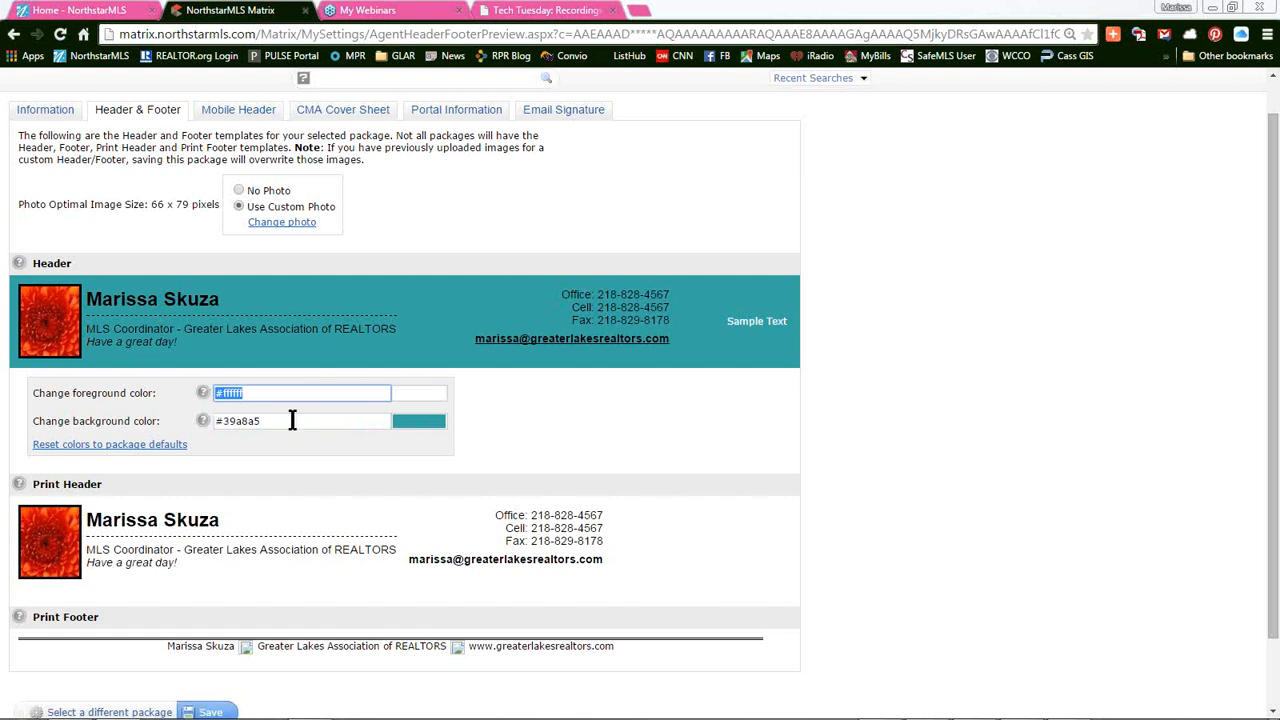
pyautogui.moveTo(291, 420); pyautogui.dragTo(215, 418)
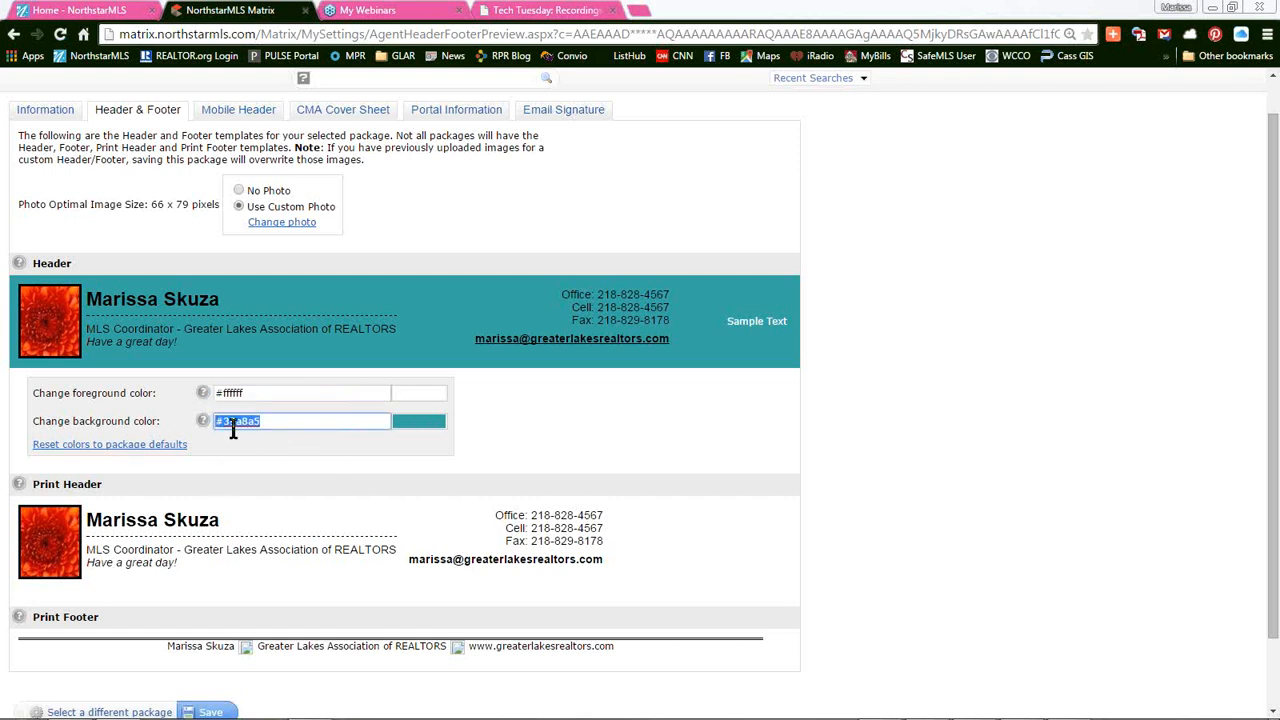
# Step: Set the header background color to bright cyan #25f6f5 with the color wheel
pyautogui.click(420, 426)
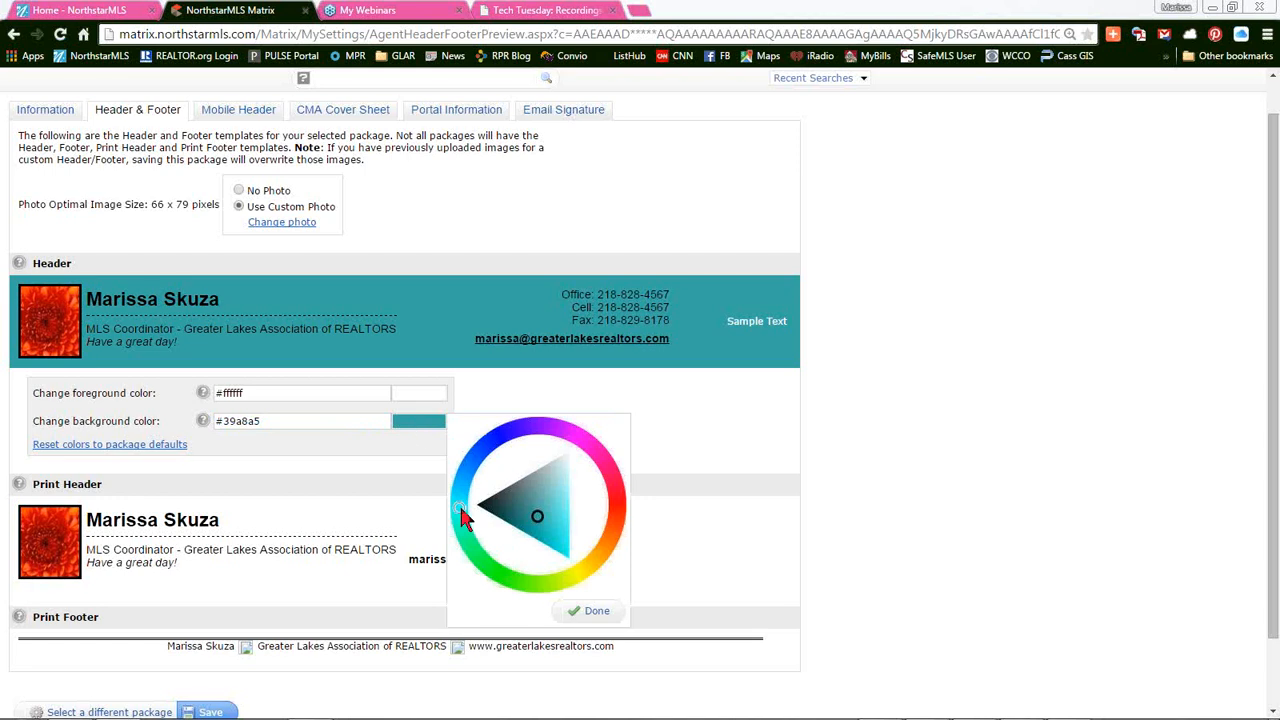
pyautogui.moveTo(461, 509)
pyautogui.mouseDown()
pyautogui.moveTo(490, 441)
pyautogui.moveTo(556, 437)
pyautogui.moveTo(614, 498)
pyautogui.moveTo(608, 535)
pyautogui.moveTo(575, 580)
pyautogui.moveTo(500, 580)
pyautogui.moveTo(458, 508)
pyautogui.mouseUp()
pyautogui.moveTo(536, 518)
pyautogui.mouseDown()
pyautogui.moveTo(561, 540)
pyautogui.moveTo(558, 490)
pyautogui.moveTo(563, 545)
pyautogui.moveTo(563, 476)
pyautogui.moveTo(570, 553)
pyautogui.moveTo(566, 541)
pyautogui.mouseUp()
pyautogui.click(595, 610)
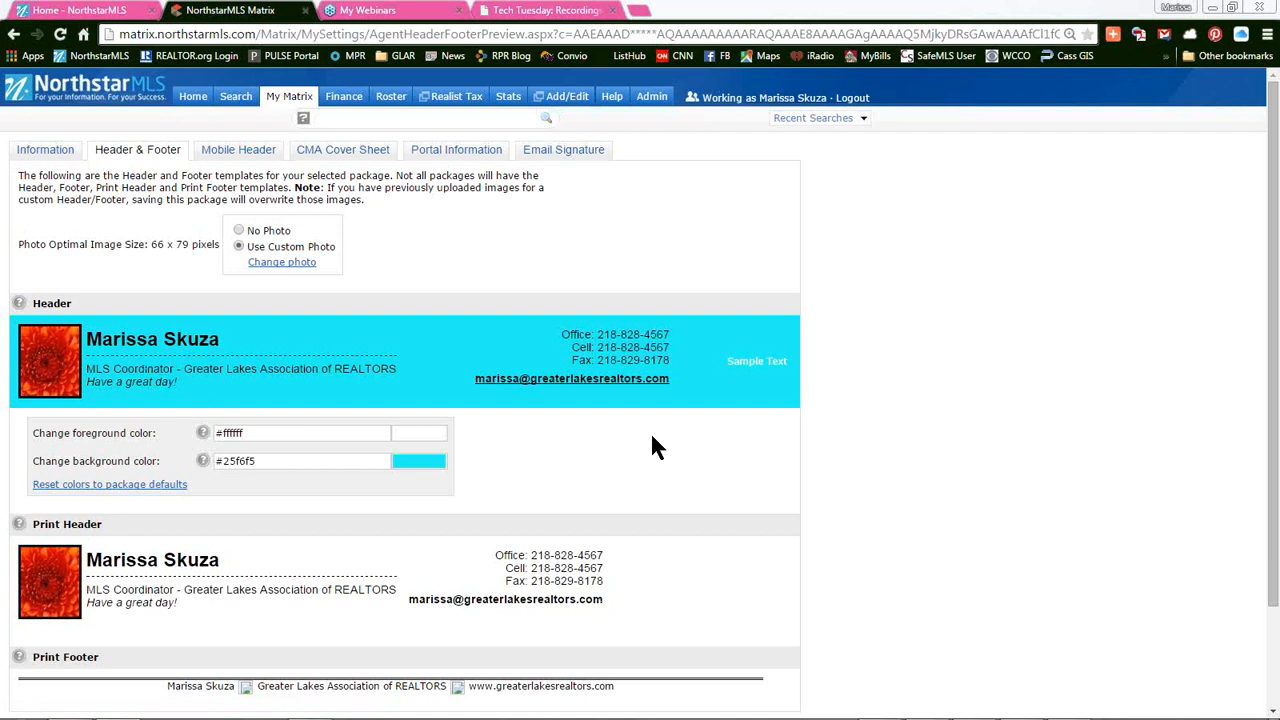
# Step: Change the header background color to purple #9625f6 with the color wheel
pyautogui.click(425, 461)
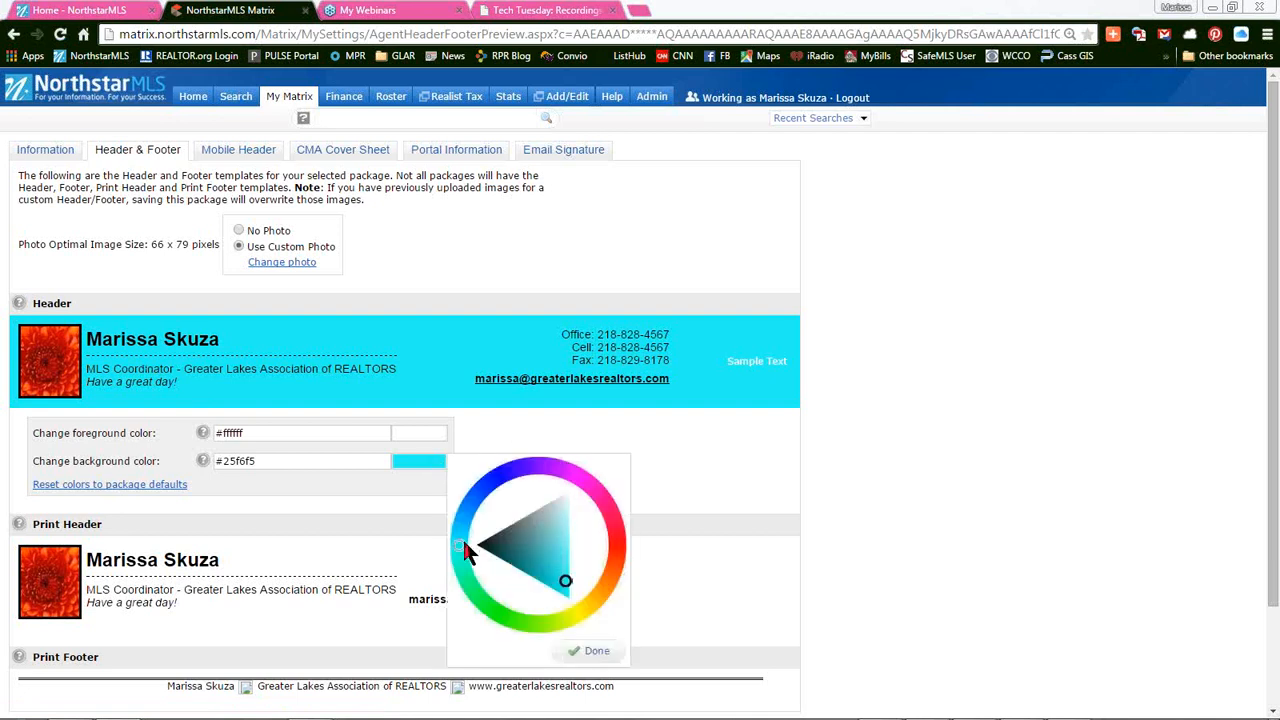
pyautogui.moveTo(460, 544)
pyautogui.mouseDown()
pyautogui.moveTo(532, 489)
pyautogui.moveTo(562, 486)
pyautogui.moveTo(550, 482)
pyautogui.mouseUp()
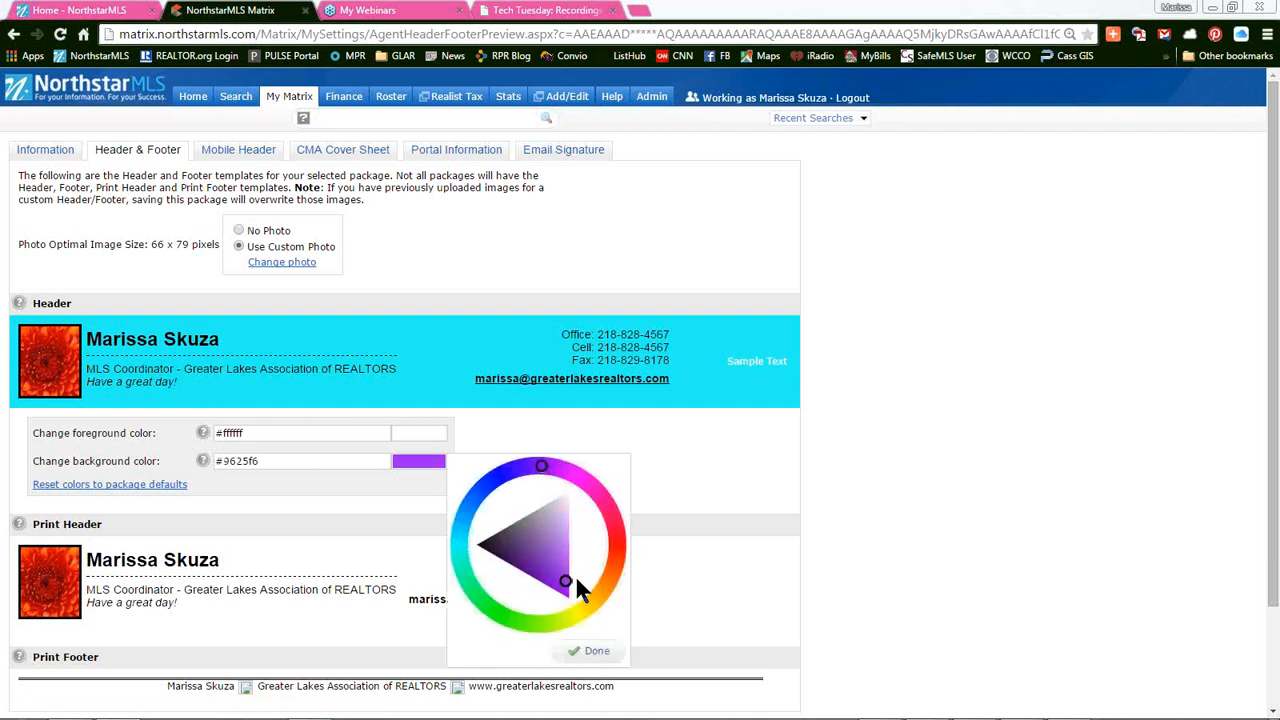
pyautogui.click(588, 650)
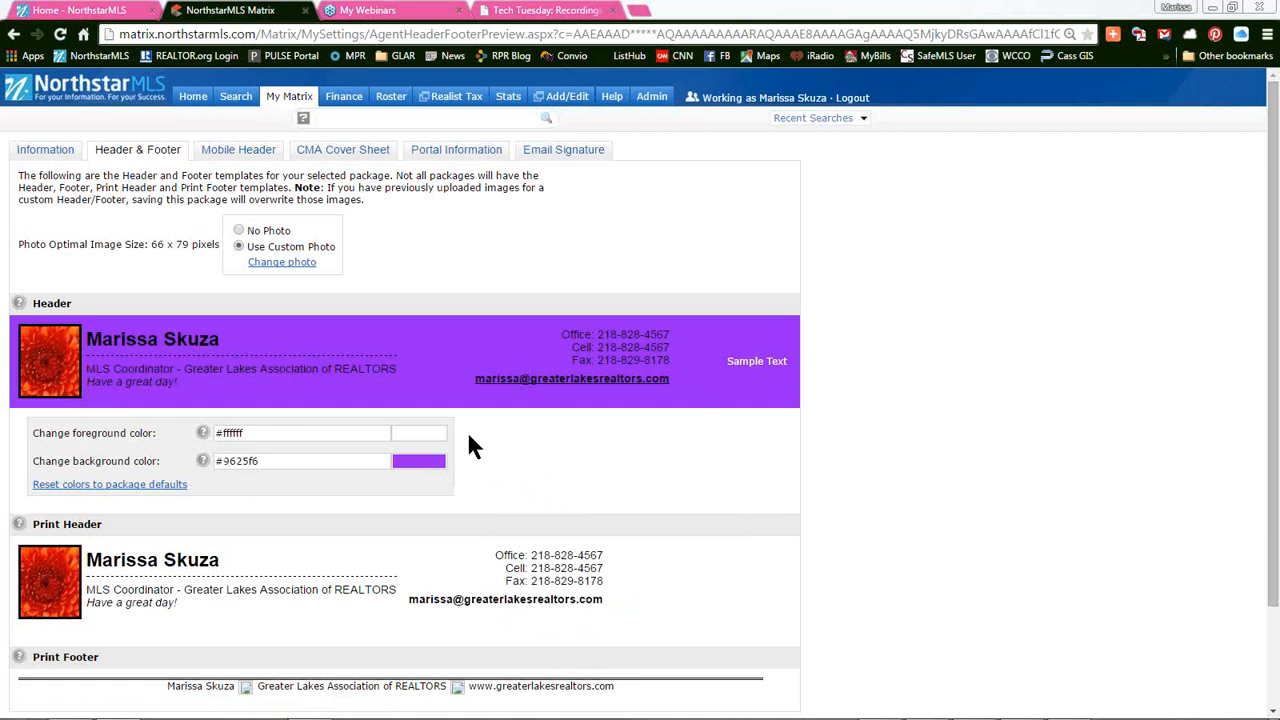
# Step: Set the header foreground color to red #e71b1b and check the sample text in the header preview
pyautogui.click(427, 438)
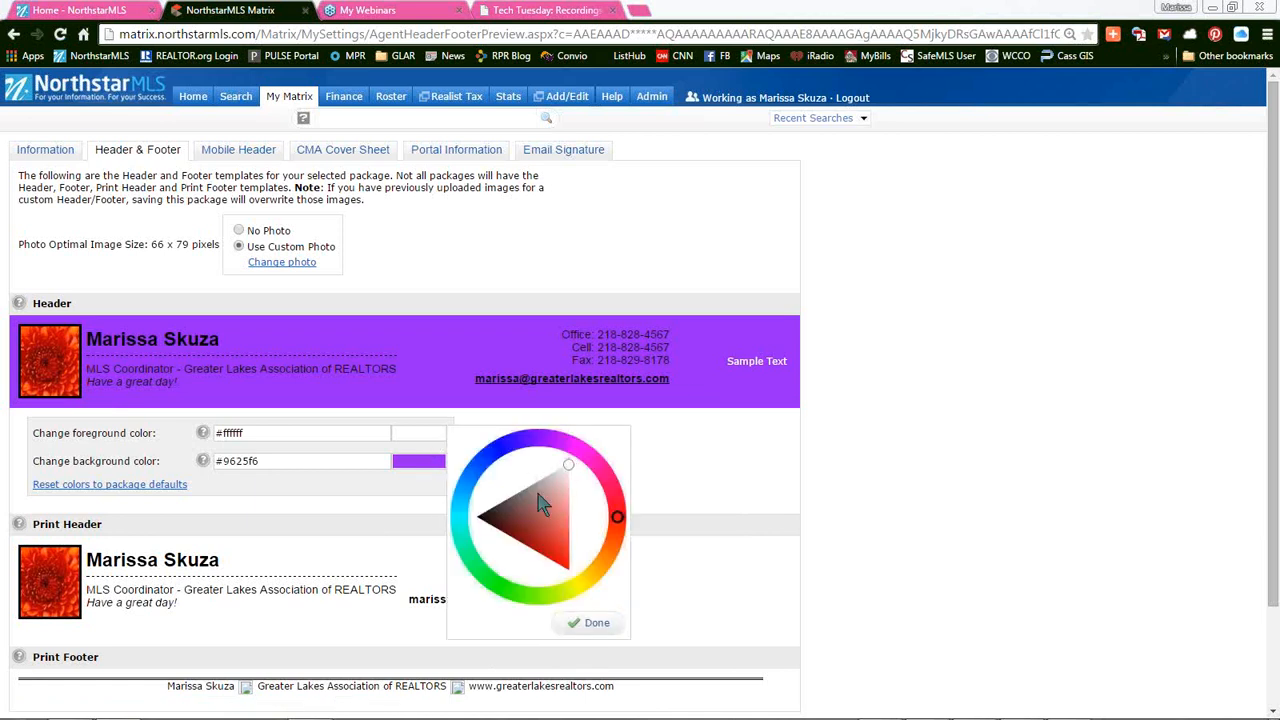
pyautogui.moveTo(538, 499); pyautogui.dragTo(562, 560)
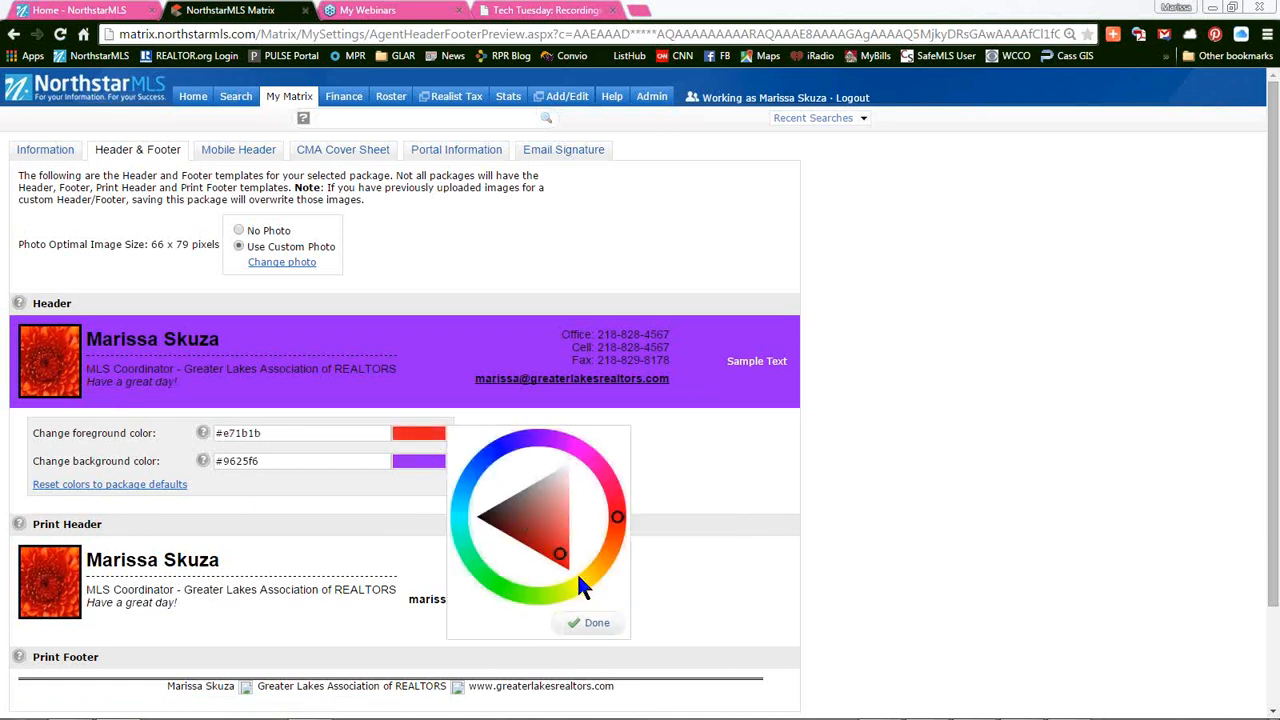
pyautogui.click(588, 624)
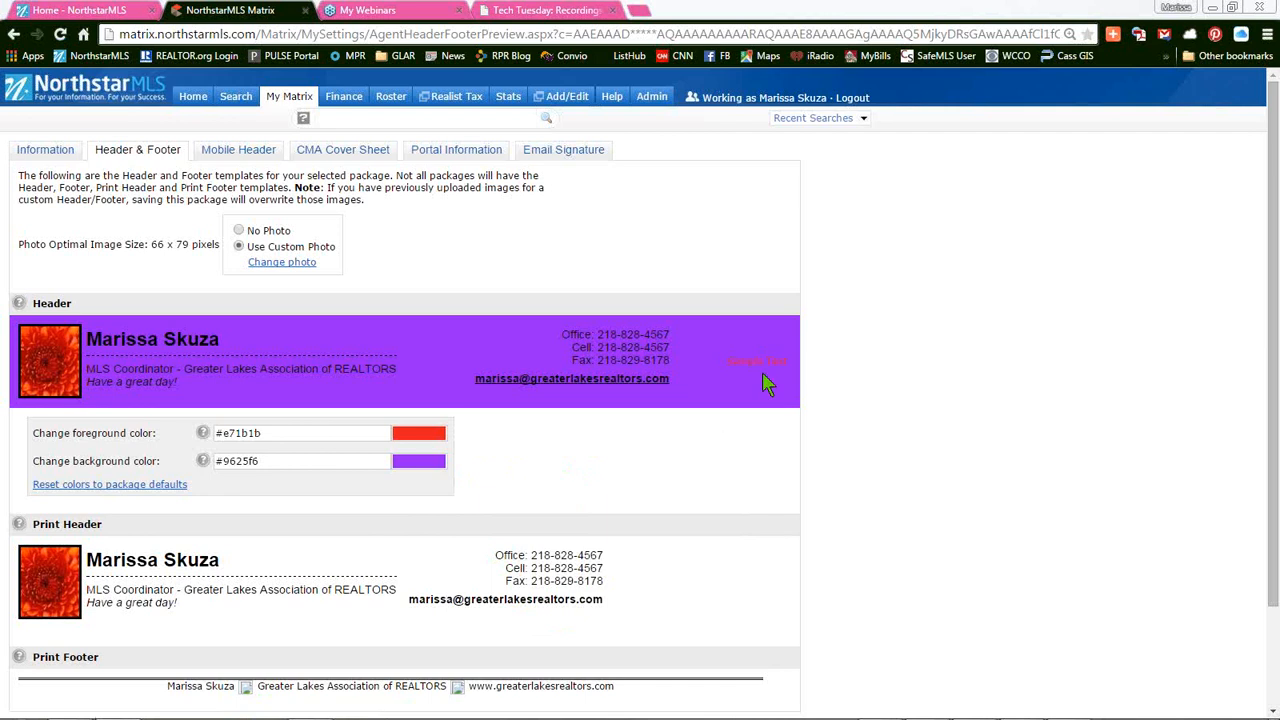
pyautogui.moveTo(779, 363); pyautogui.dragTo(799, 415)
pyautogui.click(608, 438)
# Step: Change the header foreground color to orange #ff8800 with the color wheel
pyautogui.click(418, 436)
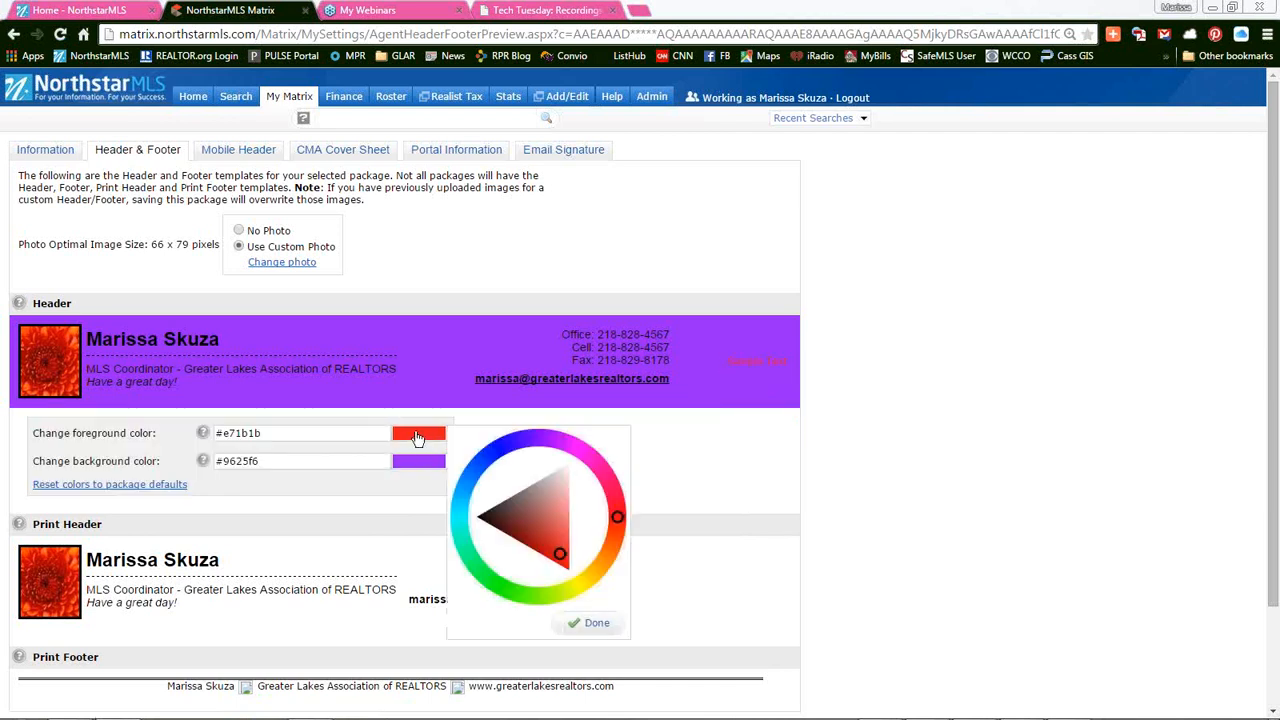
pyautogui.doubleClick(228, 434)
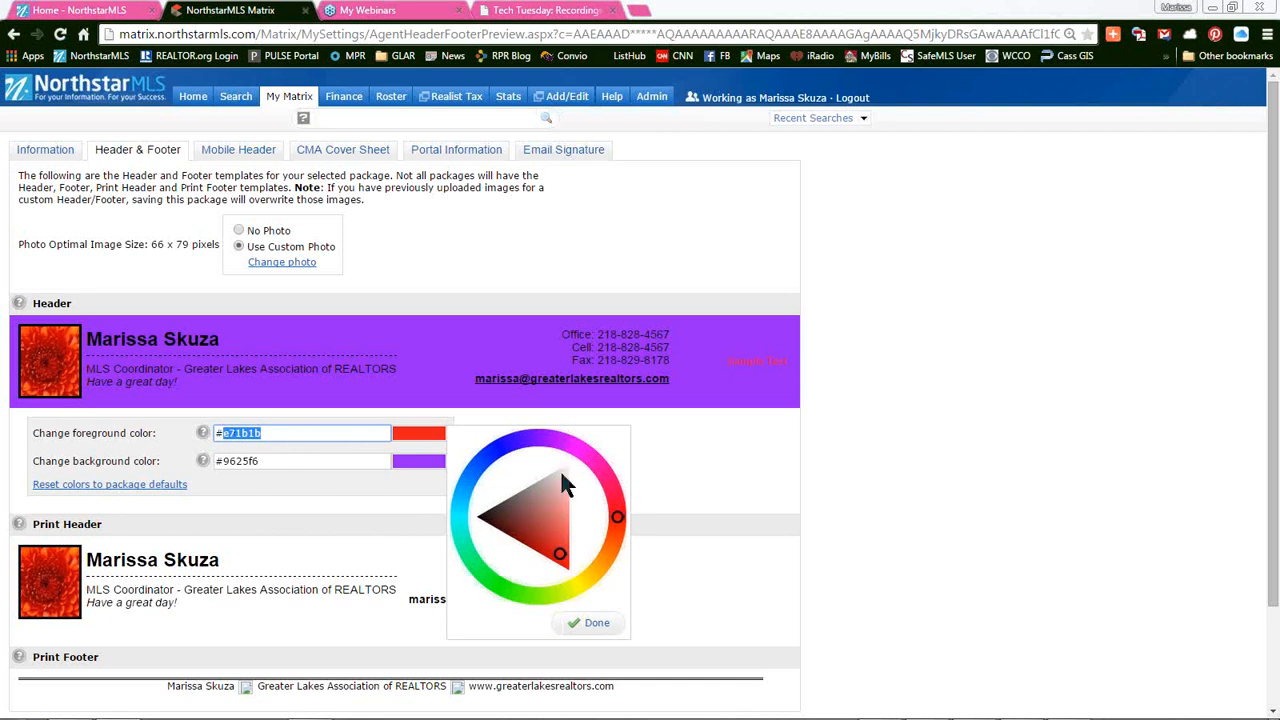
pyautogui.moveTo(617, 518); pyautogui.dragTo(583, 594)
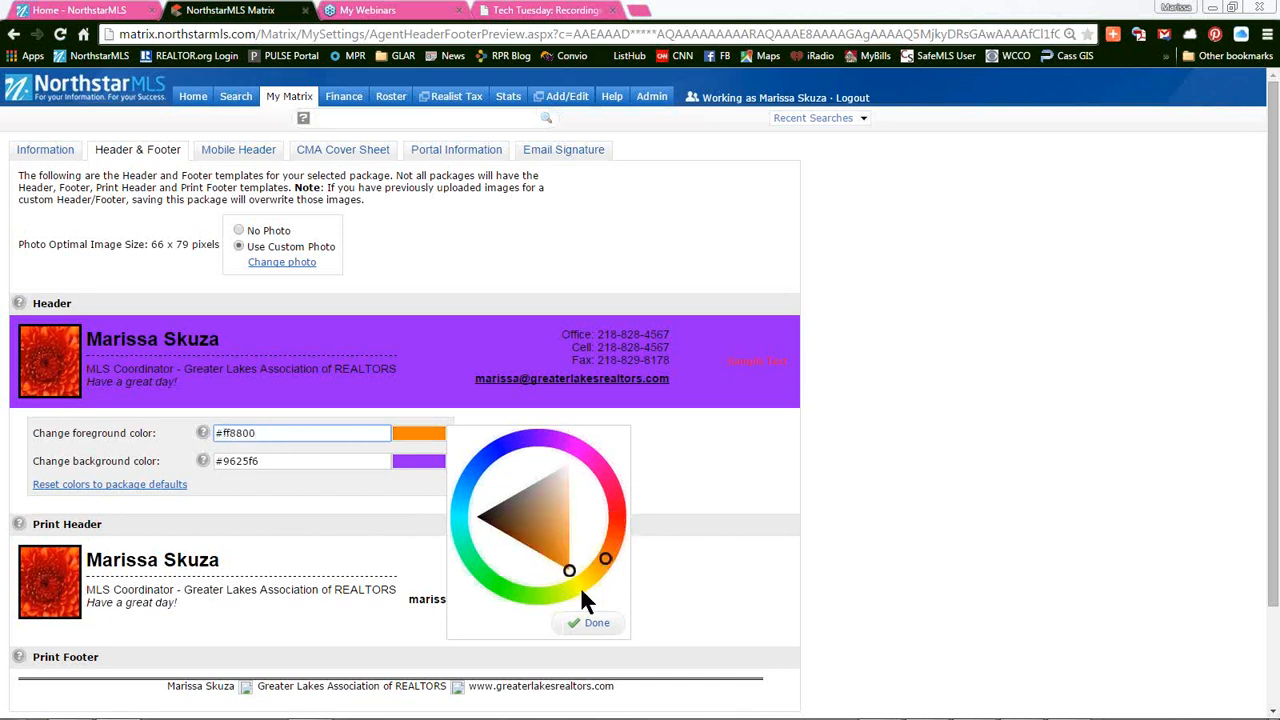
pyautogui.click(590, 623)
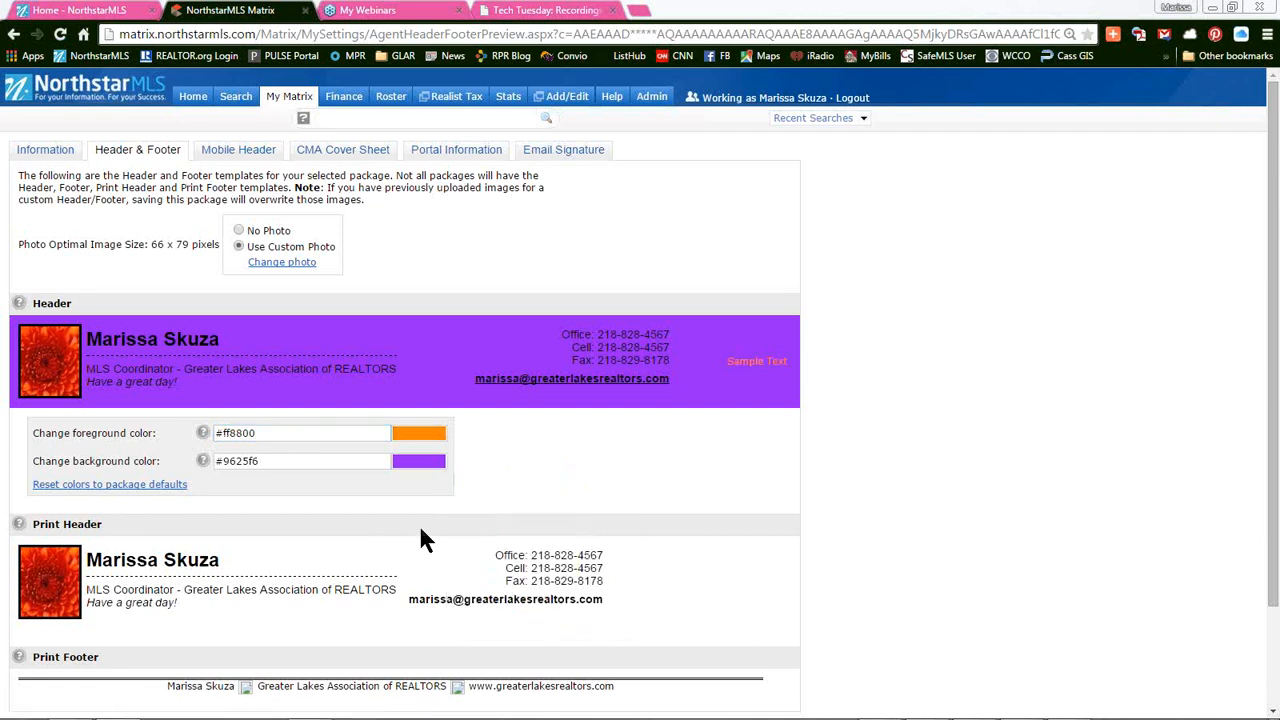
# Step: Change the header background color to pale cyan #bfeaea with the color wheel
pyautogui.click(420, 465)
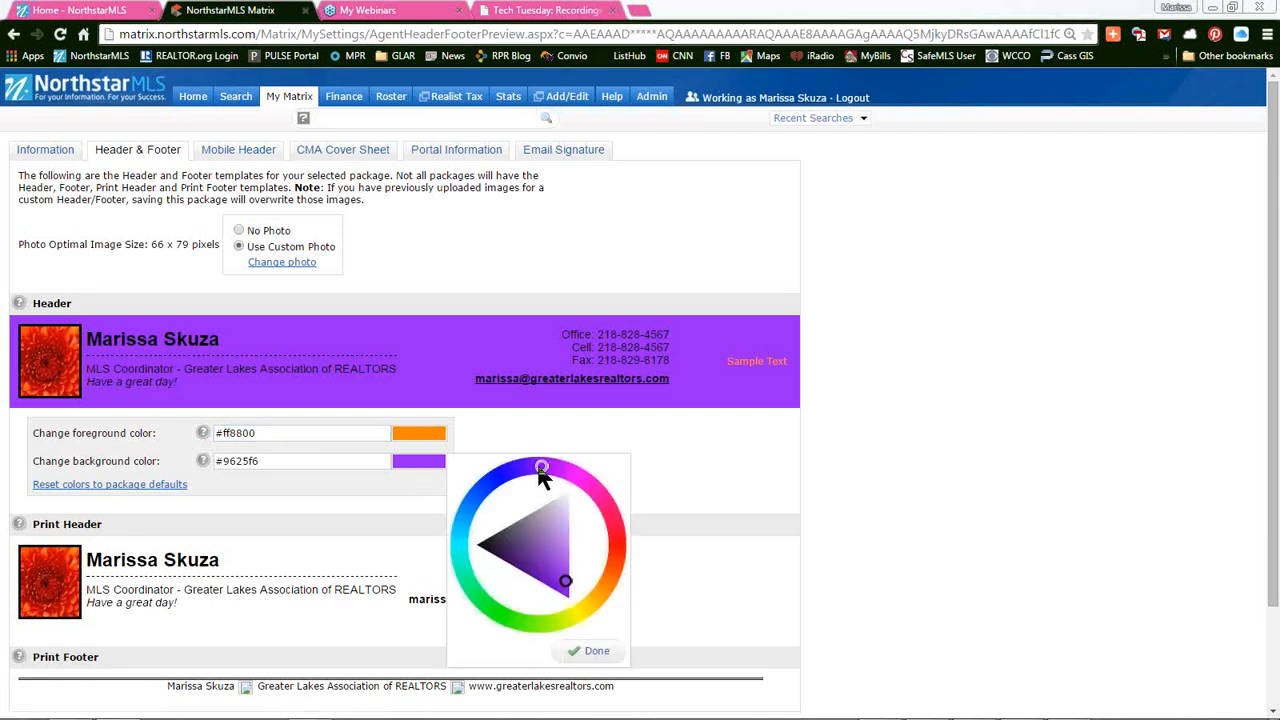
pyautogui.moveTo(541, 478)
pyautogui.mouseDown()
pyautogui.moveTo(460, 517)
pyautogui.moveTo(458, 545)
pyautogui.mouseUp()
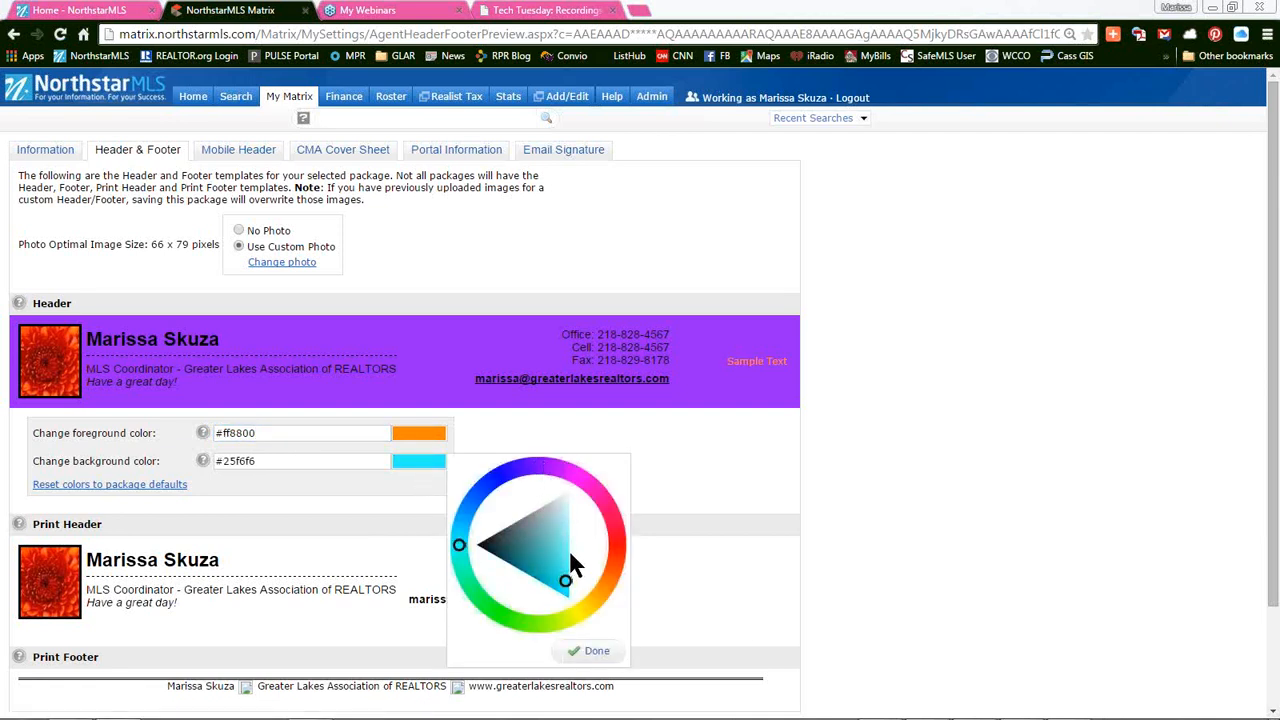
pyautogui.moveTo(565, 585); pyautogui.dragTo(559, 507)
pyautogui.click(594, 650)
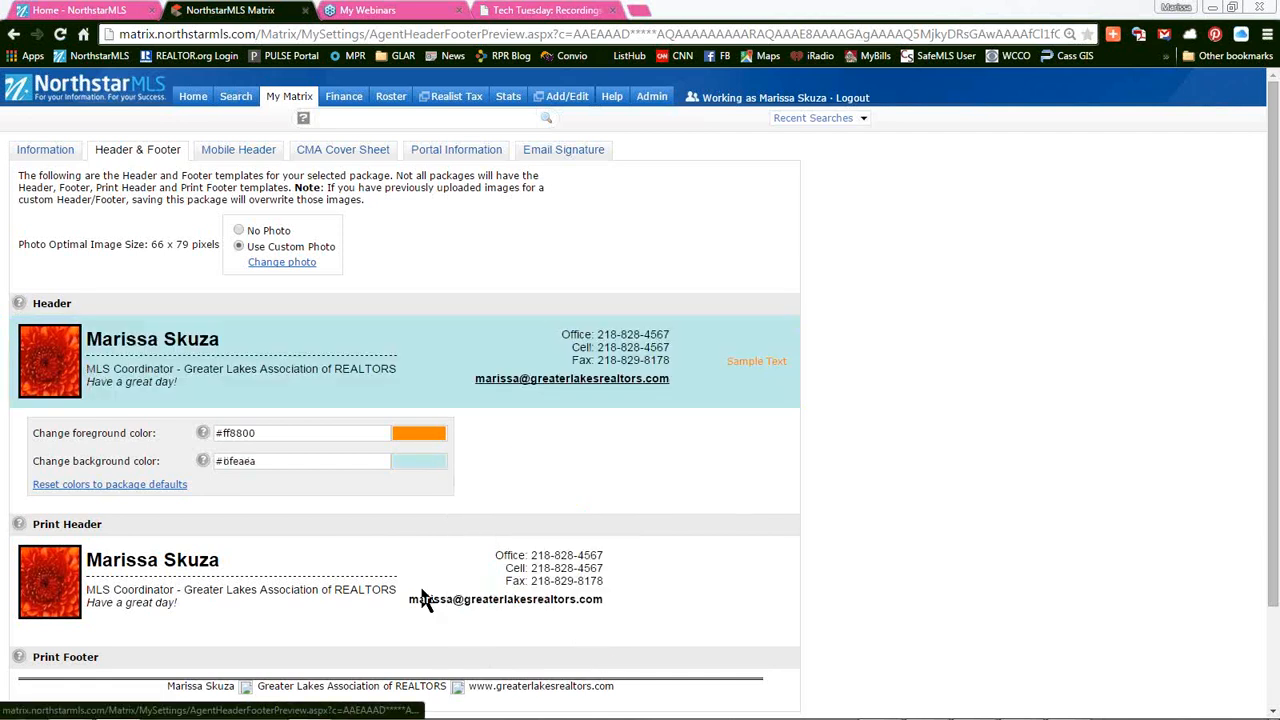
# Step: Save the header and footer package with its new colors
pyautogui.scroll(-3, 527, 463)
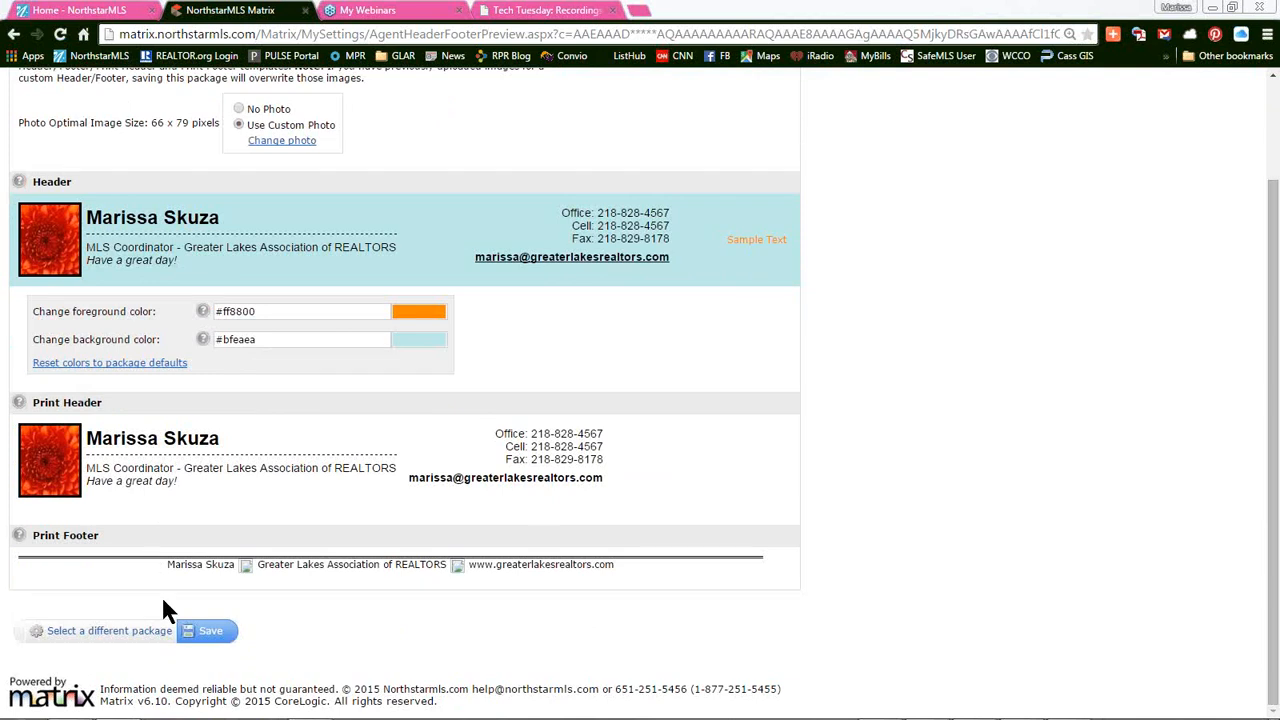
pyautogui.click(213, 631)
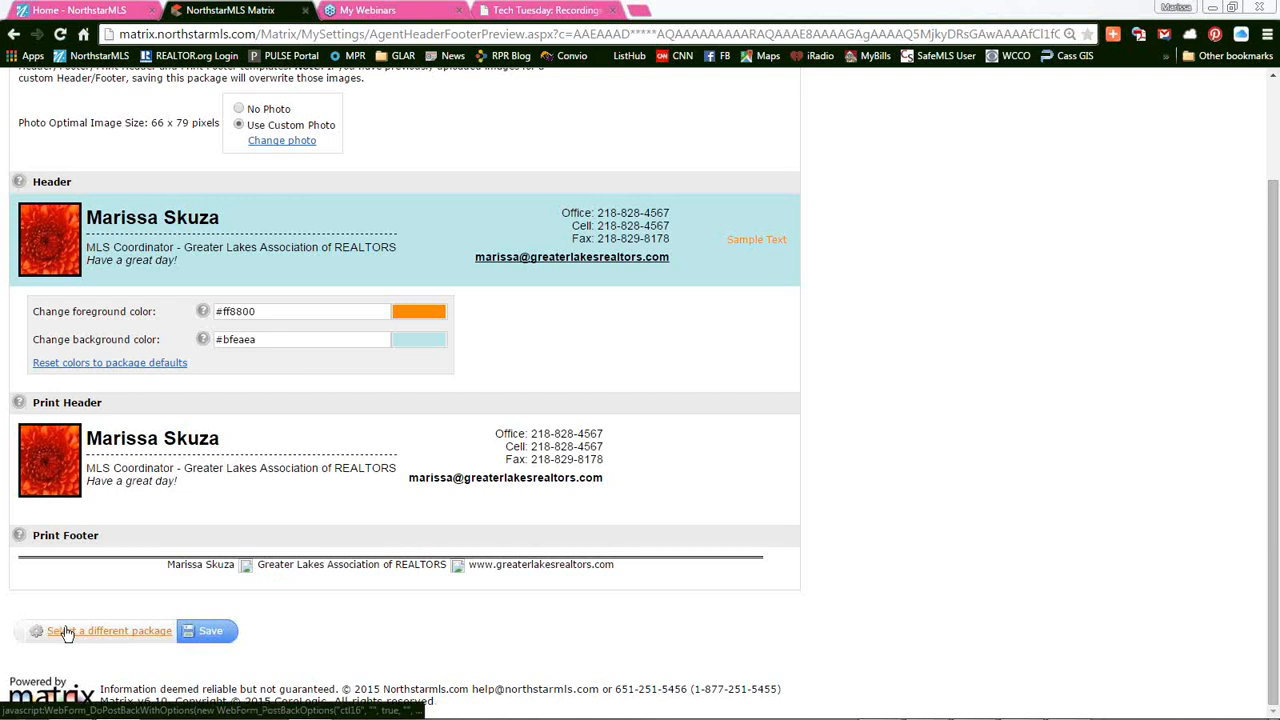
pyautogui.click(209, 633)
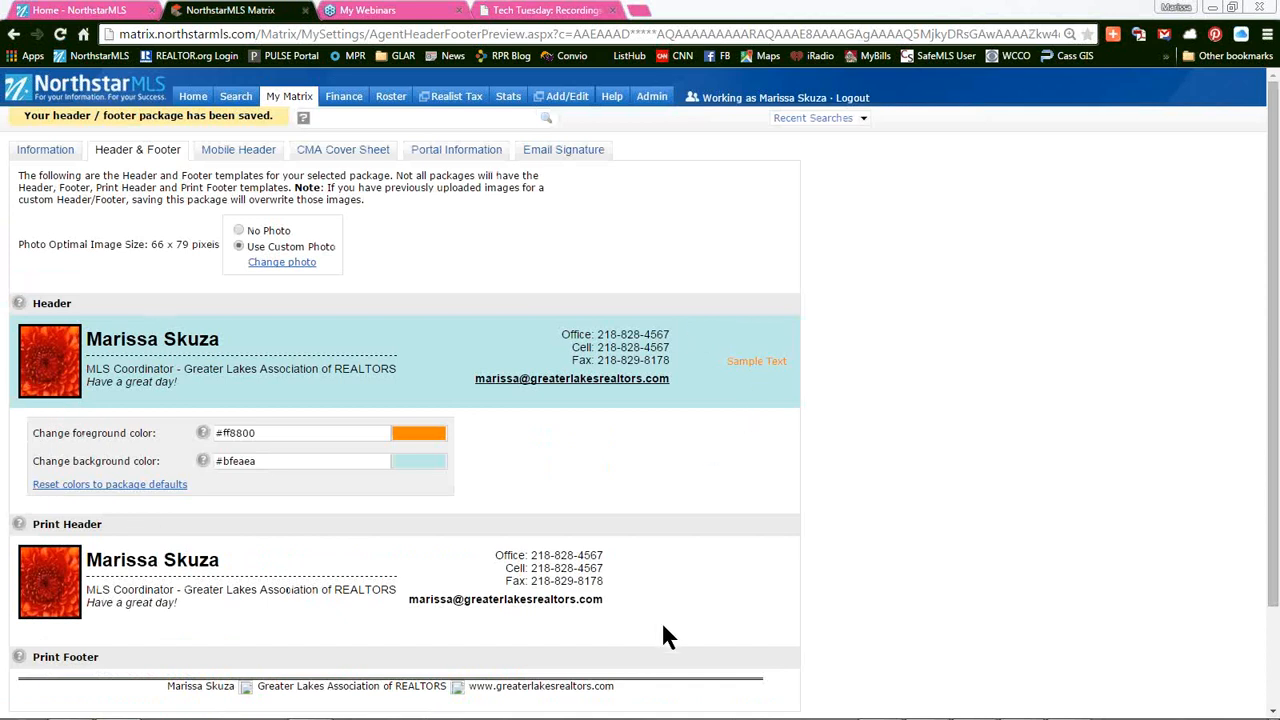
# Step: In the mobile header settings, set the name line to the agent's full name with middle initial and check it in the preview
pyautogui.click(248, 157)
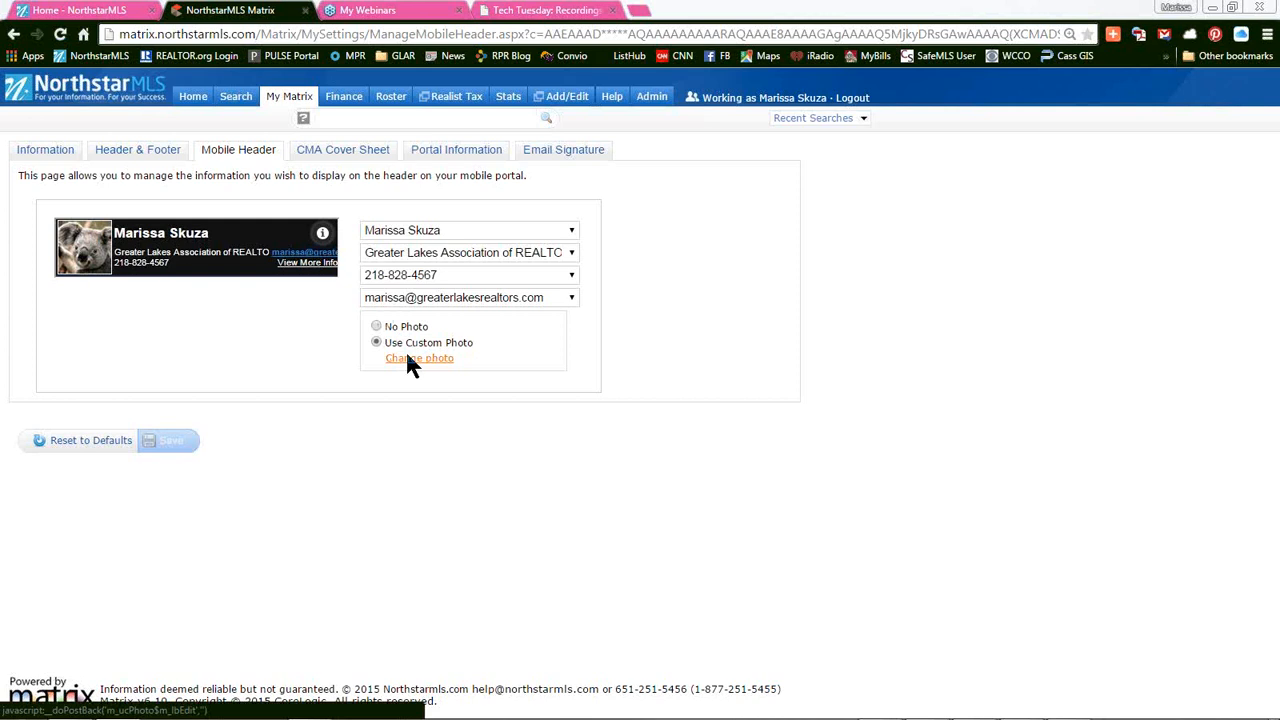
pyautogui.click(441, 236)
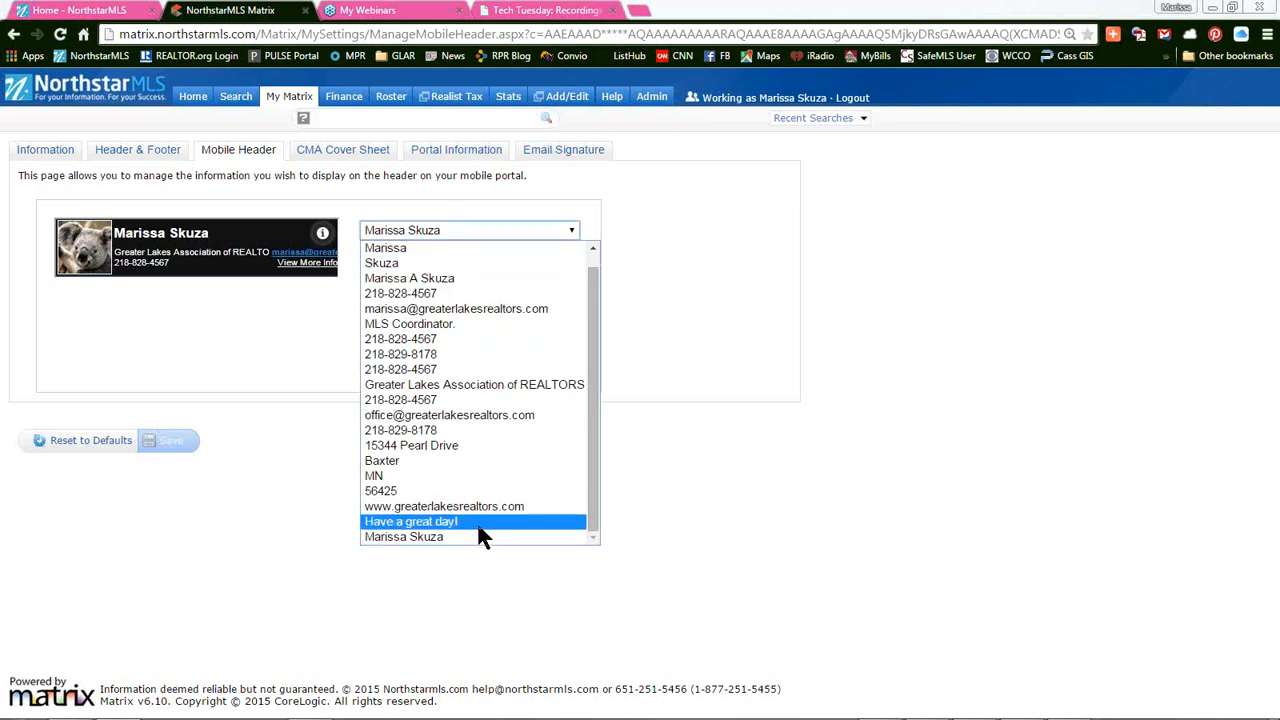
pyautogui.click(472, 279)
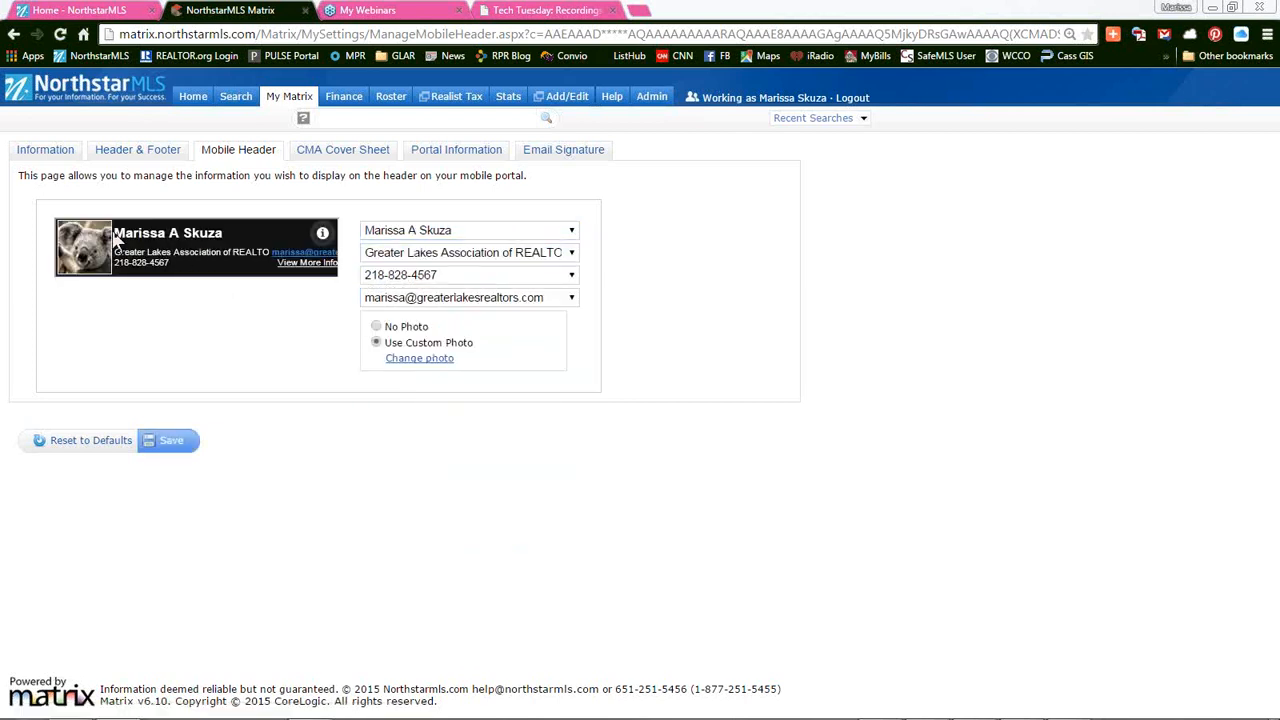
pyautogui.tripleClick(219, 238)
pyautogui.click(278, 328)
# Step: Check the choices for the mobile header's company line, keep the current one and save the mobile header
pyautogui.click(435, 253)
pyautogui.click(433, 254)
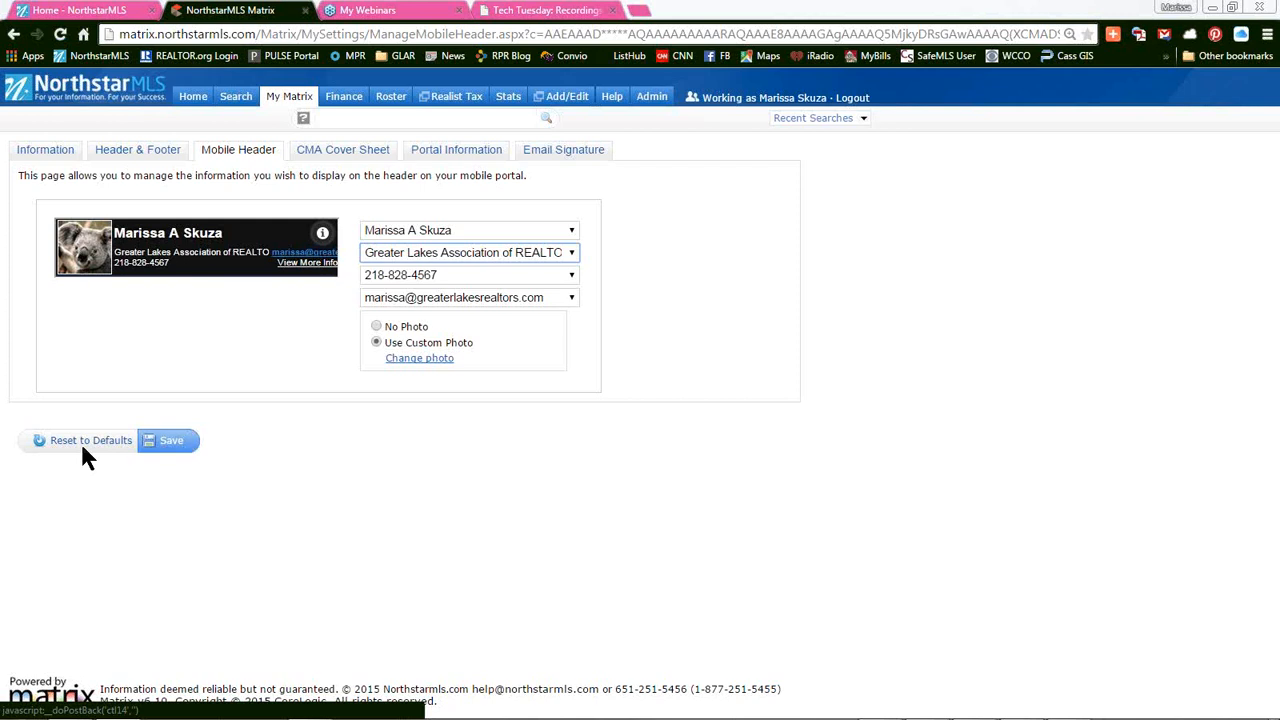
pyautogui.click(190, 453)
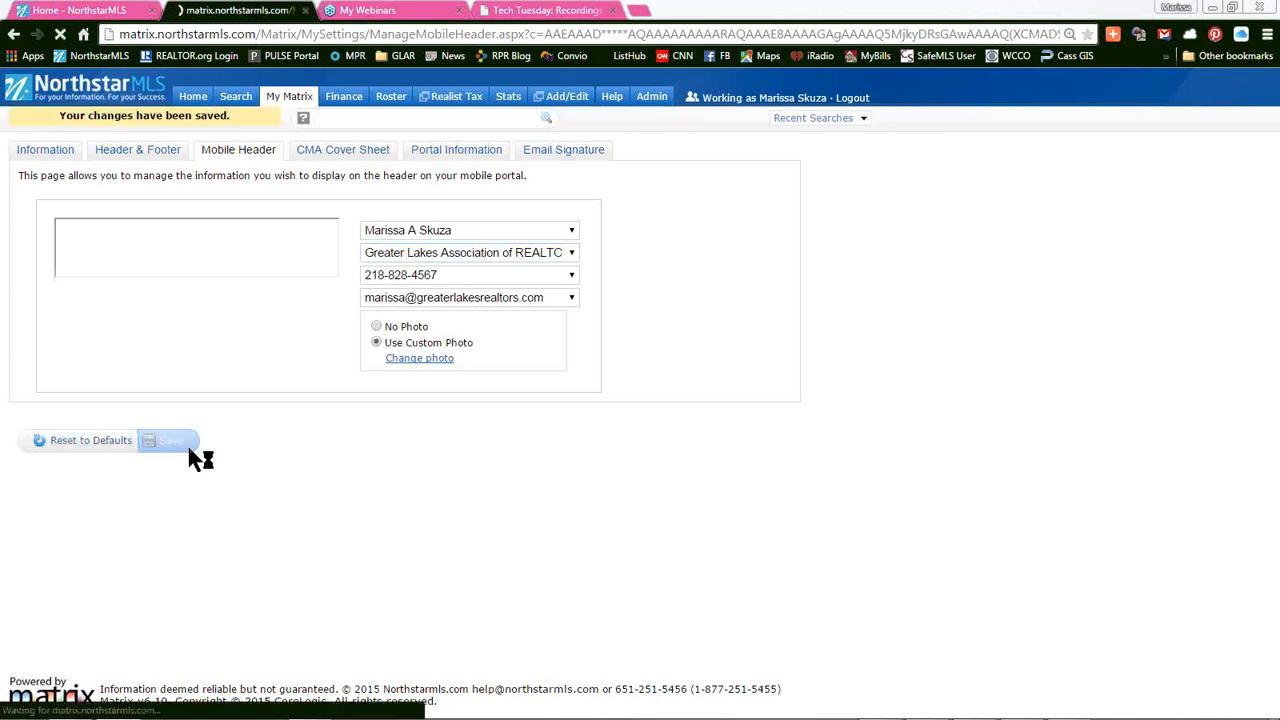
# Step: Examine the CMA cover sheet fields, highlighting the first address line
pyautogui.click(343, 150)
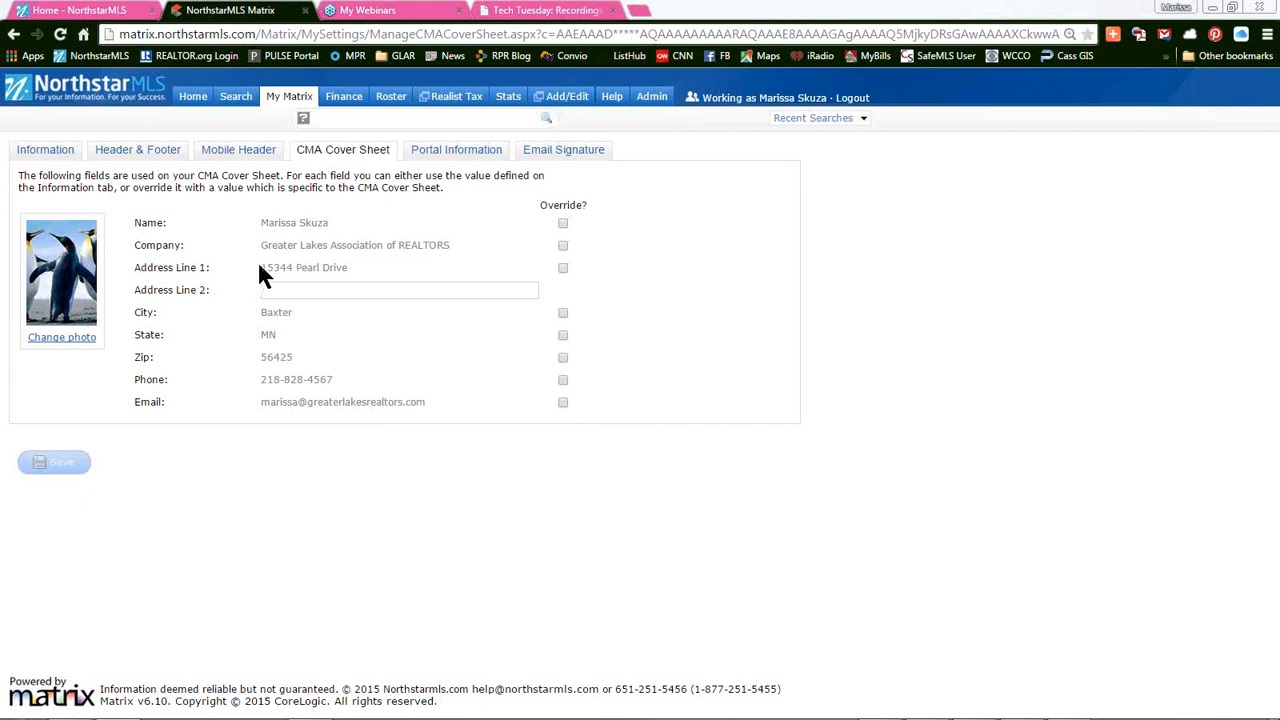
pyautogui.moveTo(259, 264); pyautogui.dragTo(351, 279)
pyautogui.click(366, 267)
pyautogui.tripleClick(347, 268)
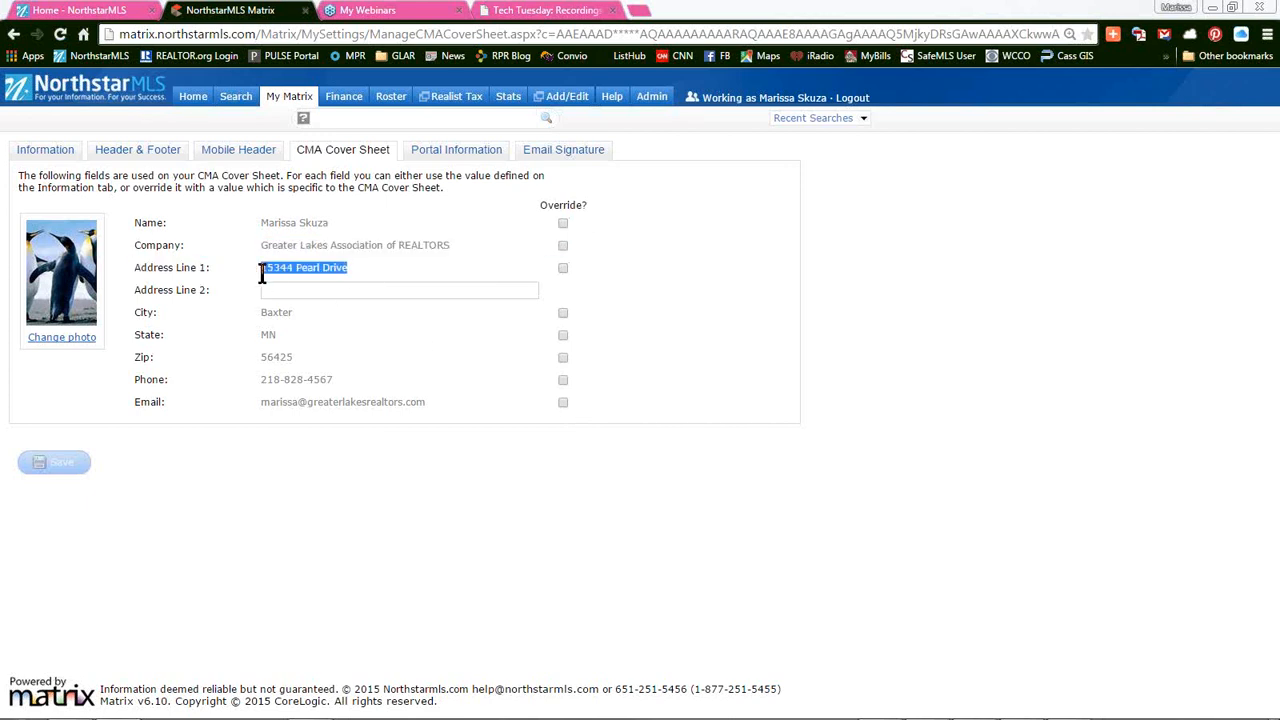
pyautogui.click(370, 268)
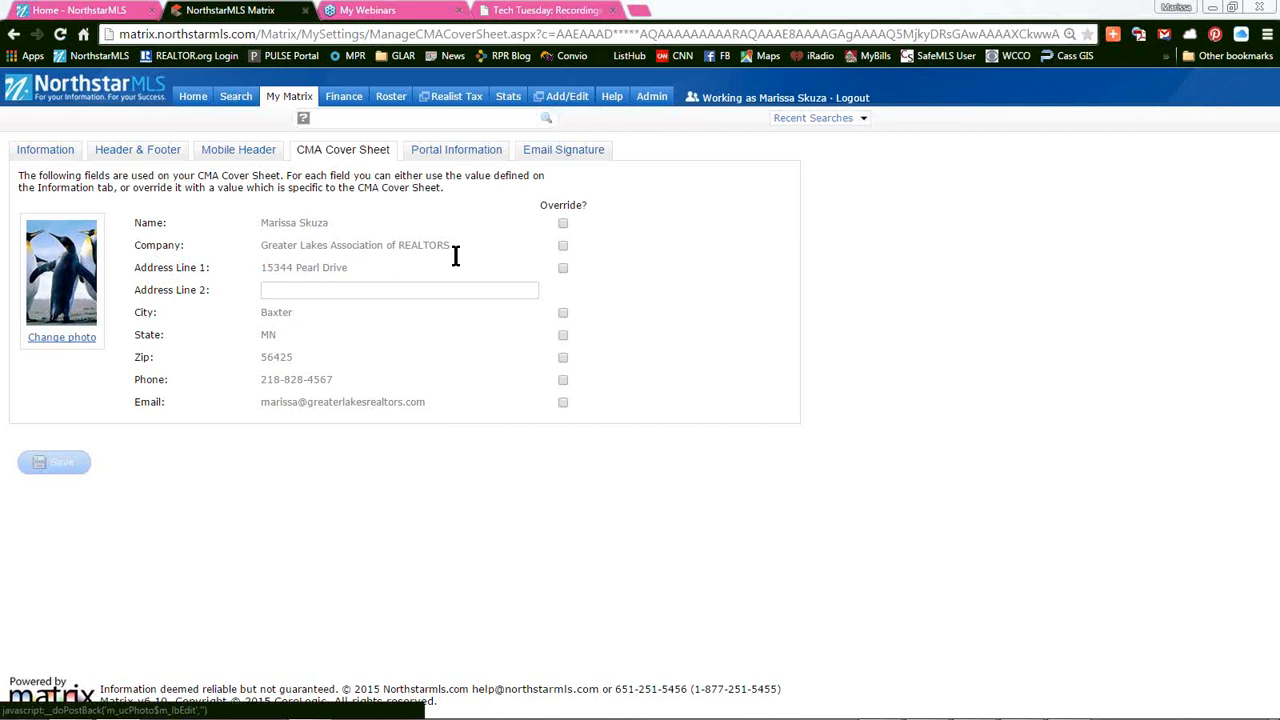
# Step: Review the portal welcome page information and the choices offered for its name, title and company lines
pyautogui.click(456, 149)
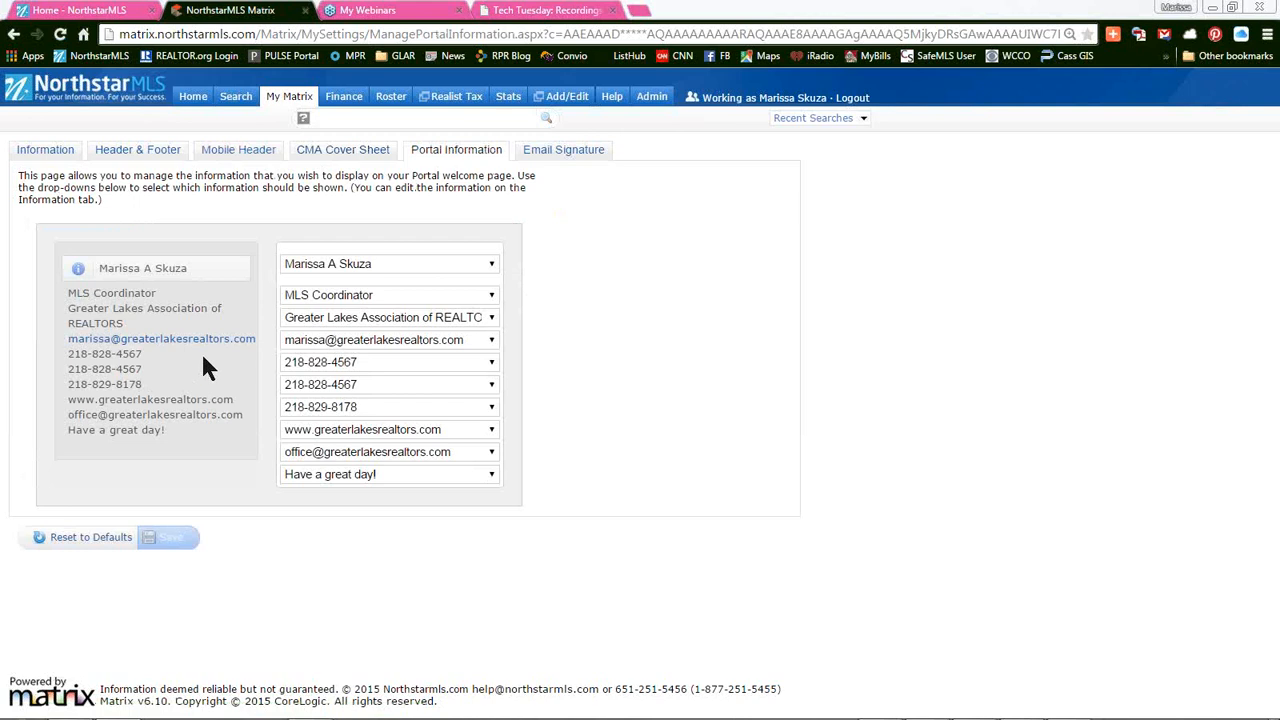
pyautogui.click(399, 266)
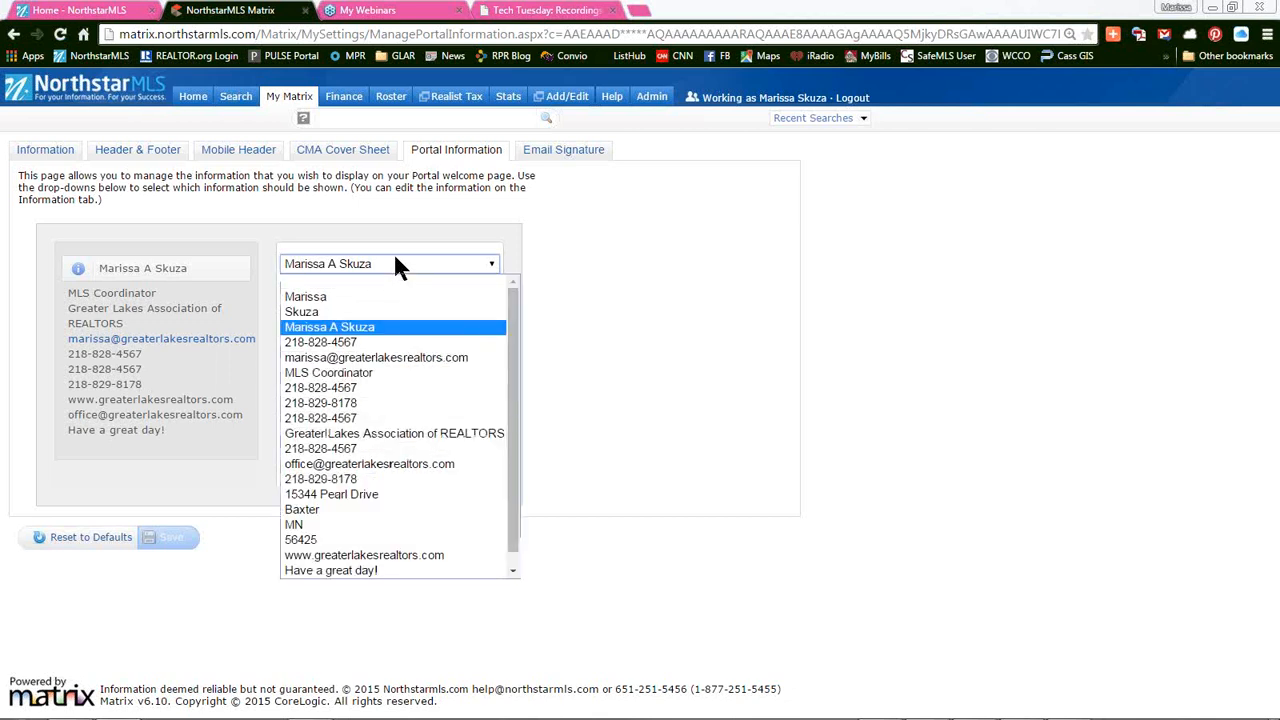
pyautogui.click(395, 260)
pyautogui.click(394, 294)
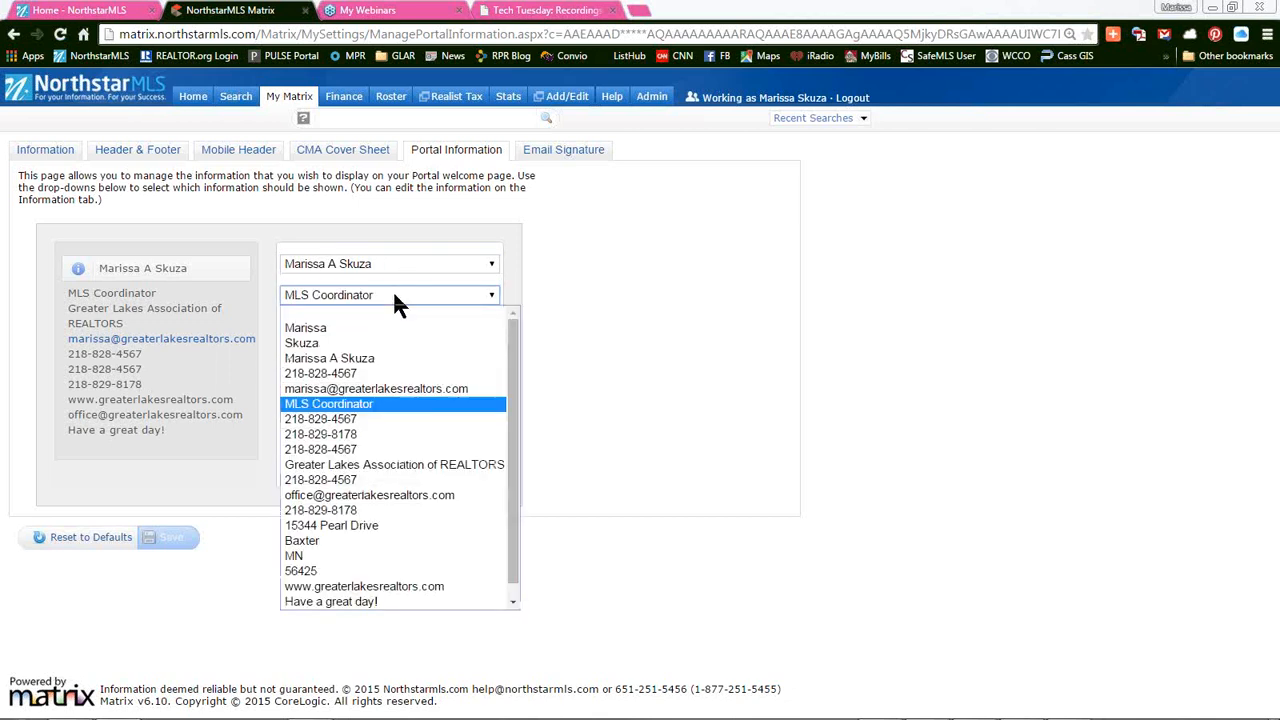
pyautogui.click(394, 297)
pyautogui.click(395, 319)
pyautogui.click(395, 319)
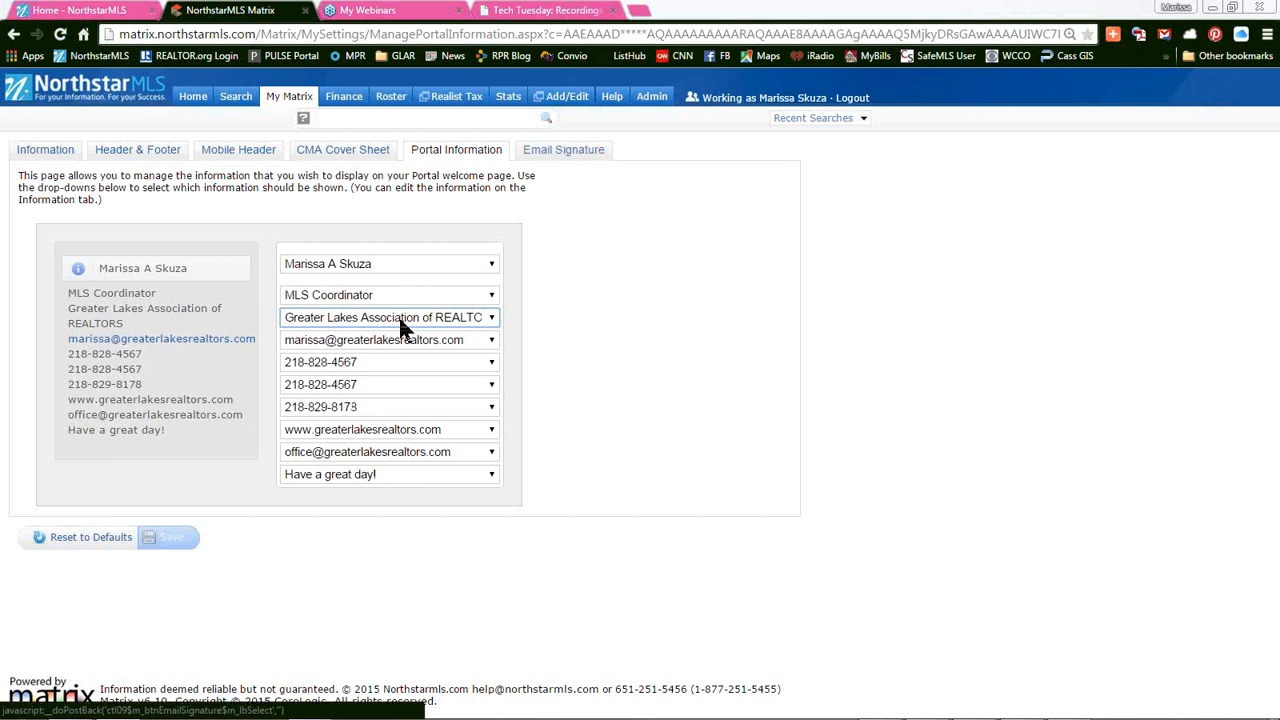
# Step: Open the email signature settings and read through the existing signature text
pyautogui.click(585, 155)
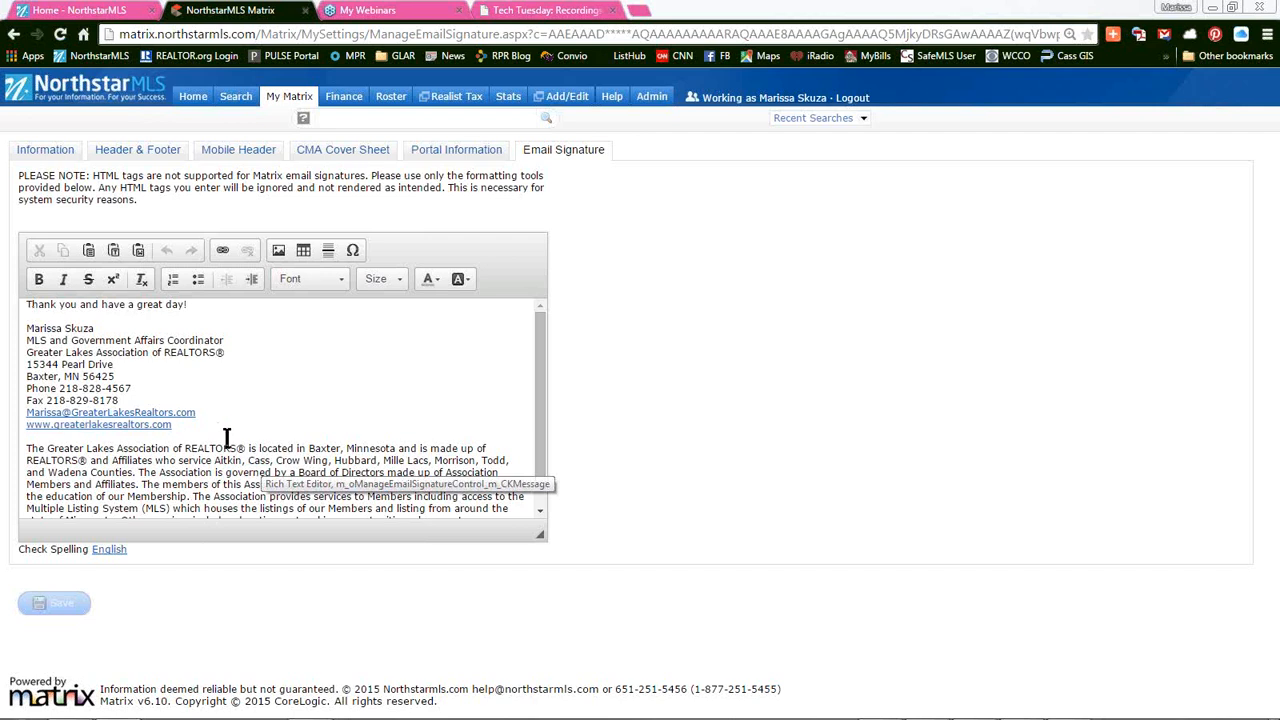
pyautogui.scroll(-1, 205, 484)
pyautogui.scroll(1, 212, 482)
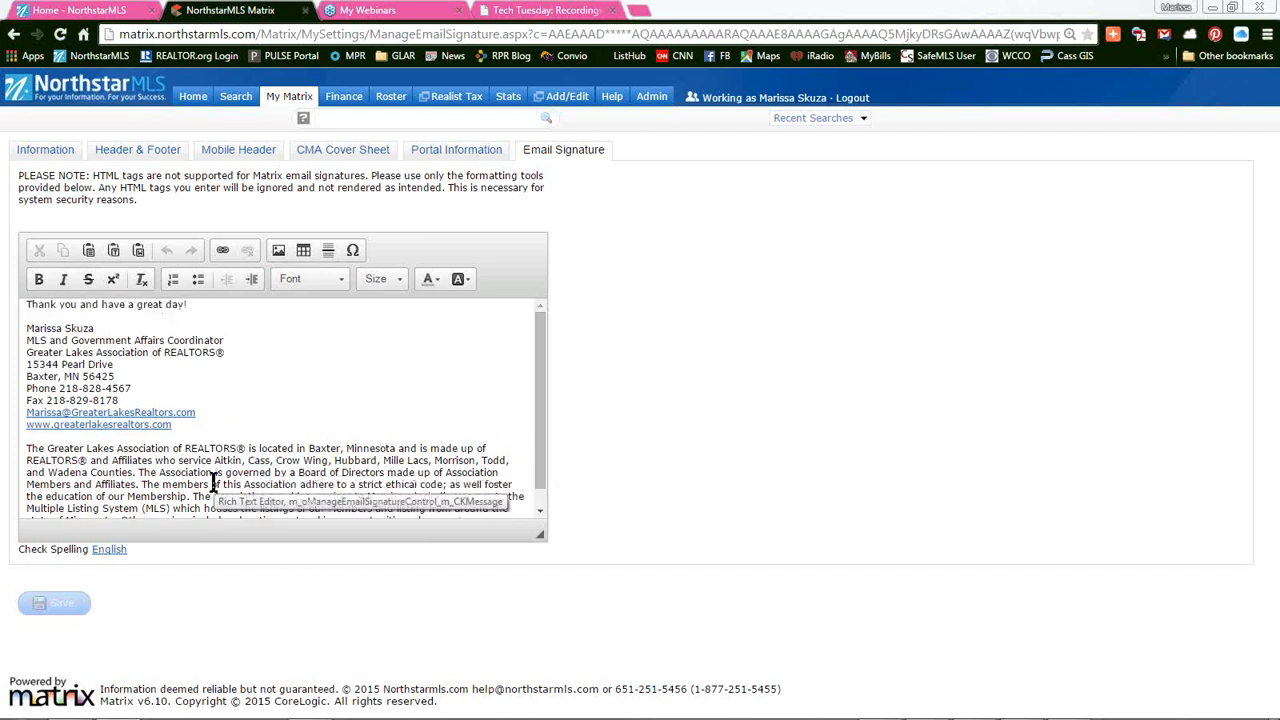
# Step: Format the agent's name line in the signature as bold Comic Sans MS, size 12
pyautogui.moveTo(105, 329); pyautogui.dragTo(5, 328)
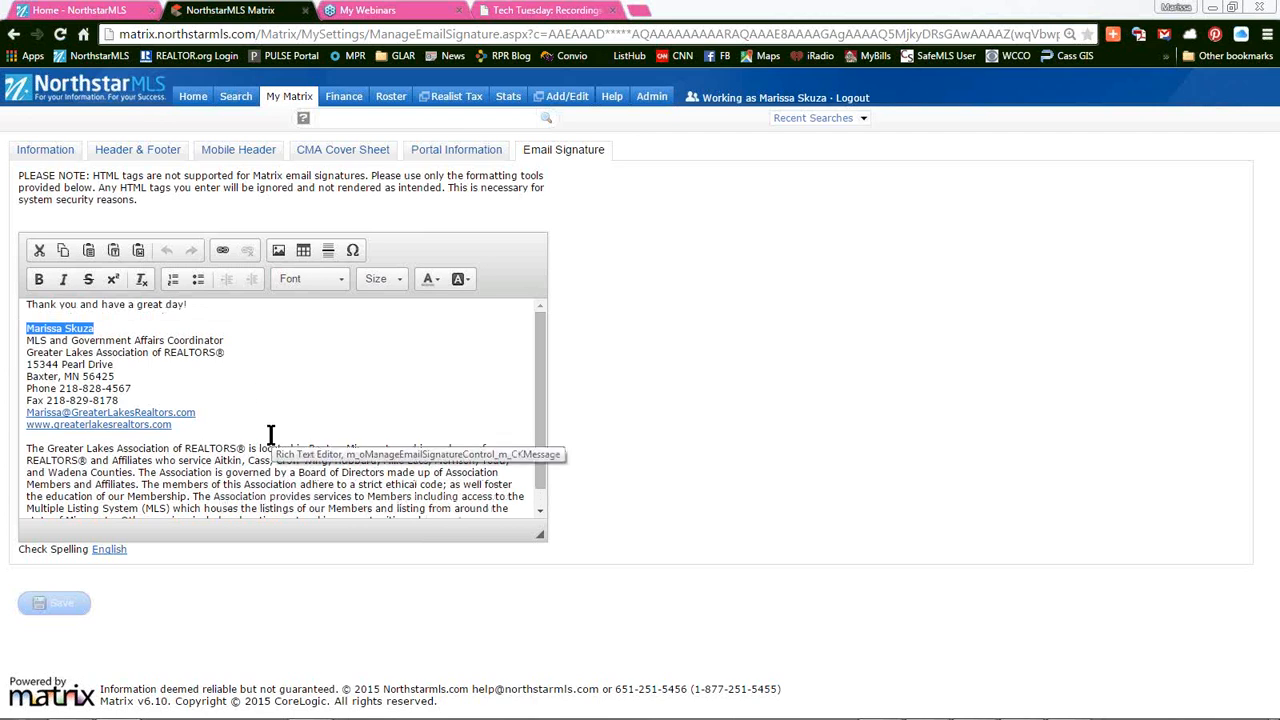
pyautogui.click(39, 280)
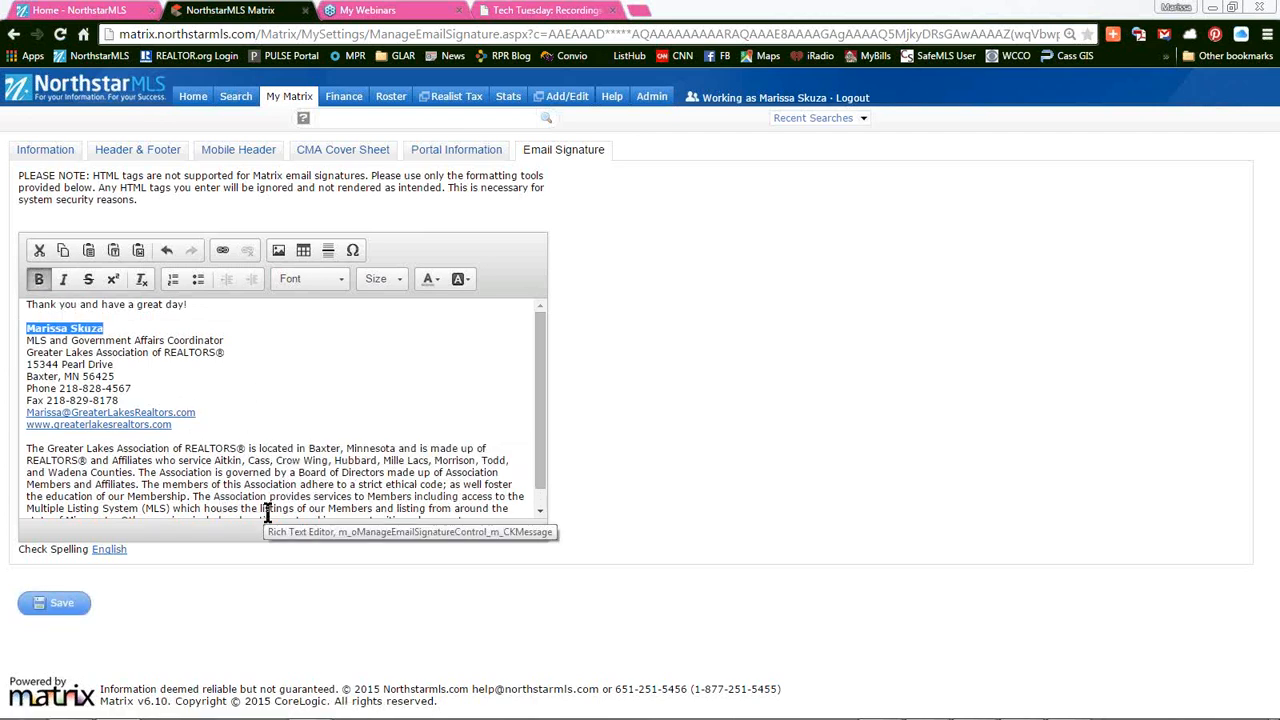
pyautogui.click(311, 280)
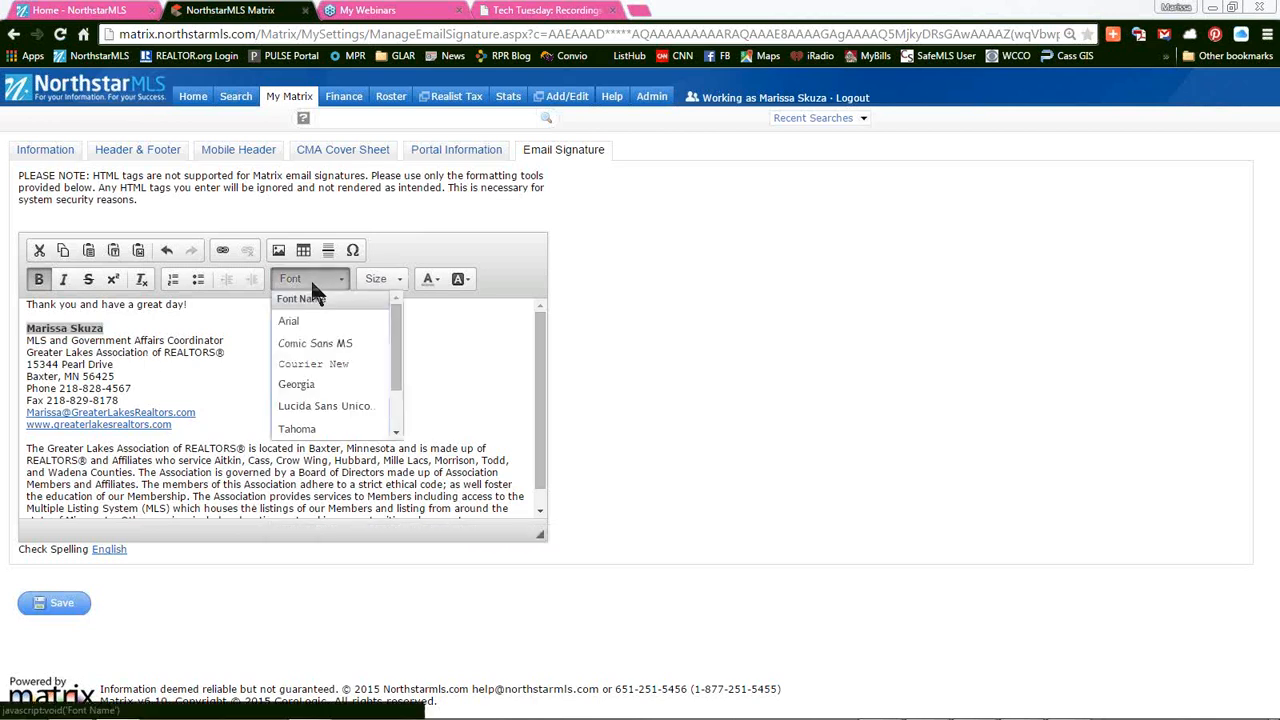
pyautogui.click(322, 346)
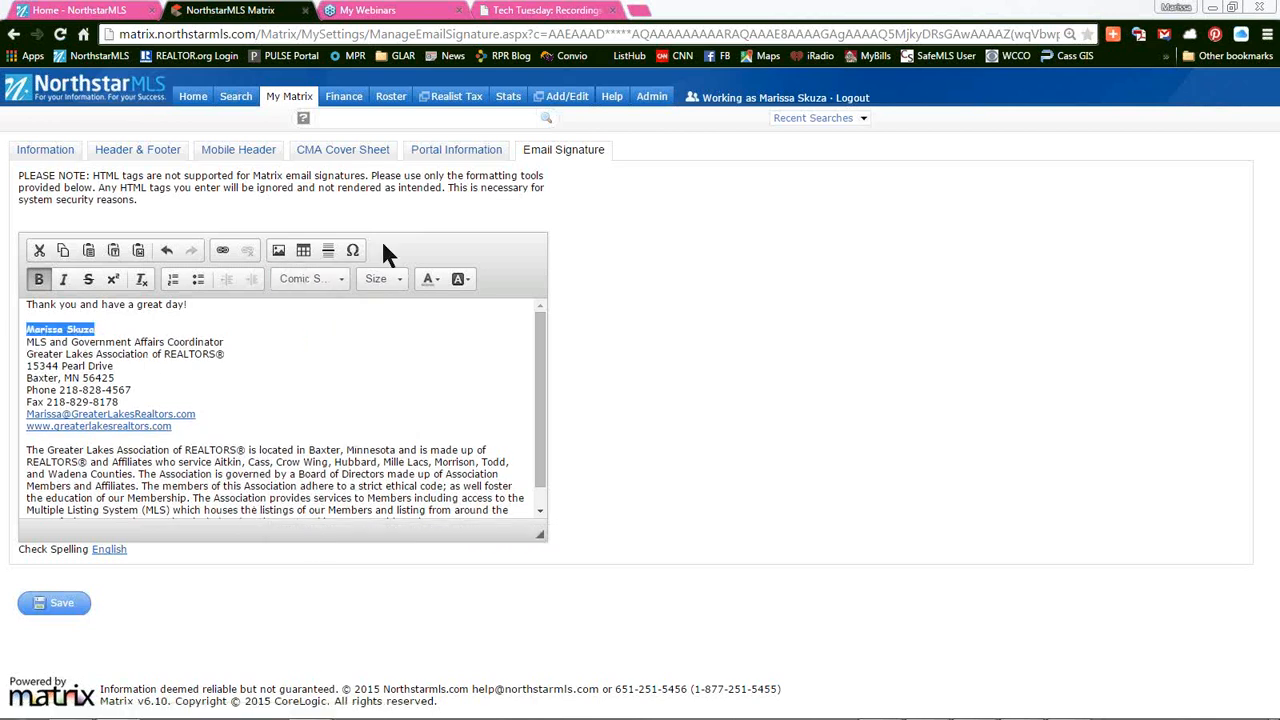
pyautogui.click(385, 280)
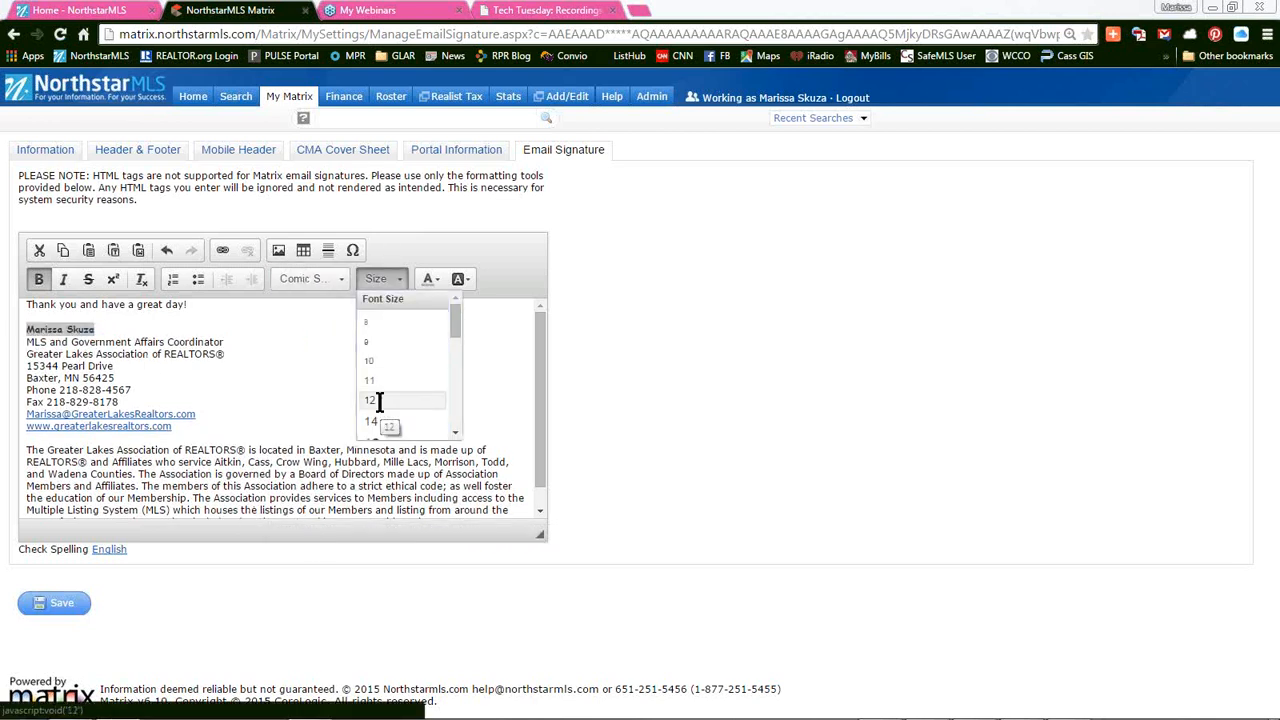
pyautogui.click(379, 400)
# Step: Colour the agent's name line red and check the background colour choices without applying one
pyautogui.click(430, 282)
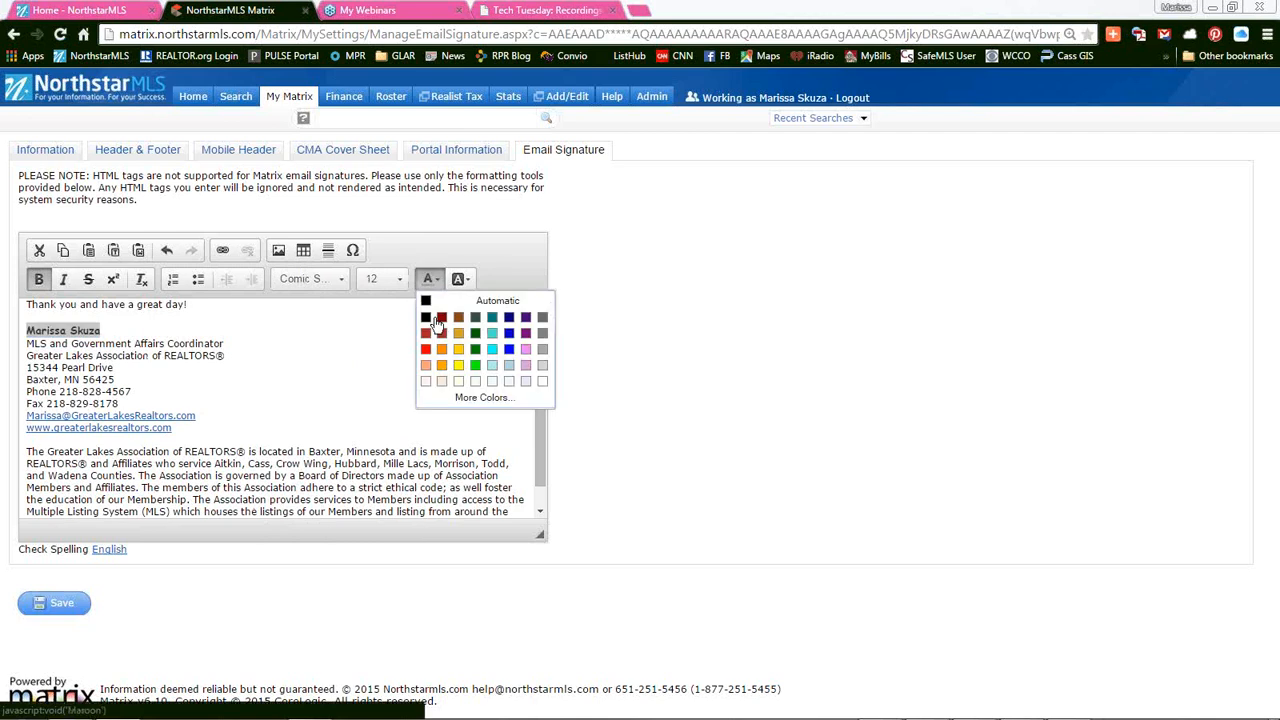
pyautogui.click(425, 349)
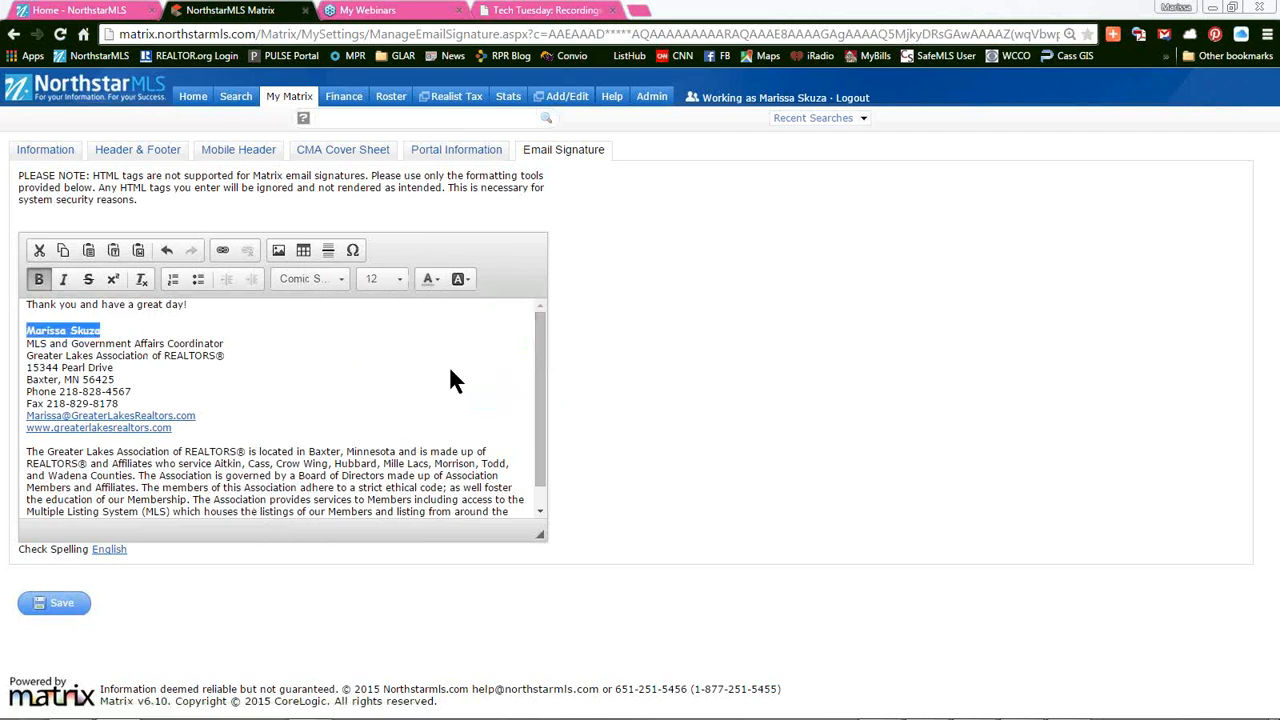
pyautogui.click(463, 281)
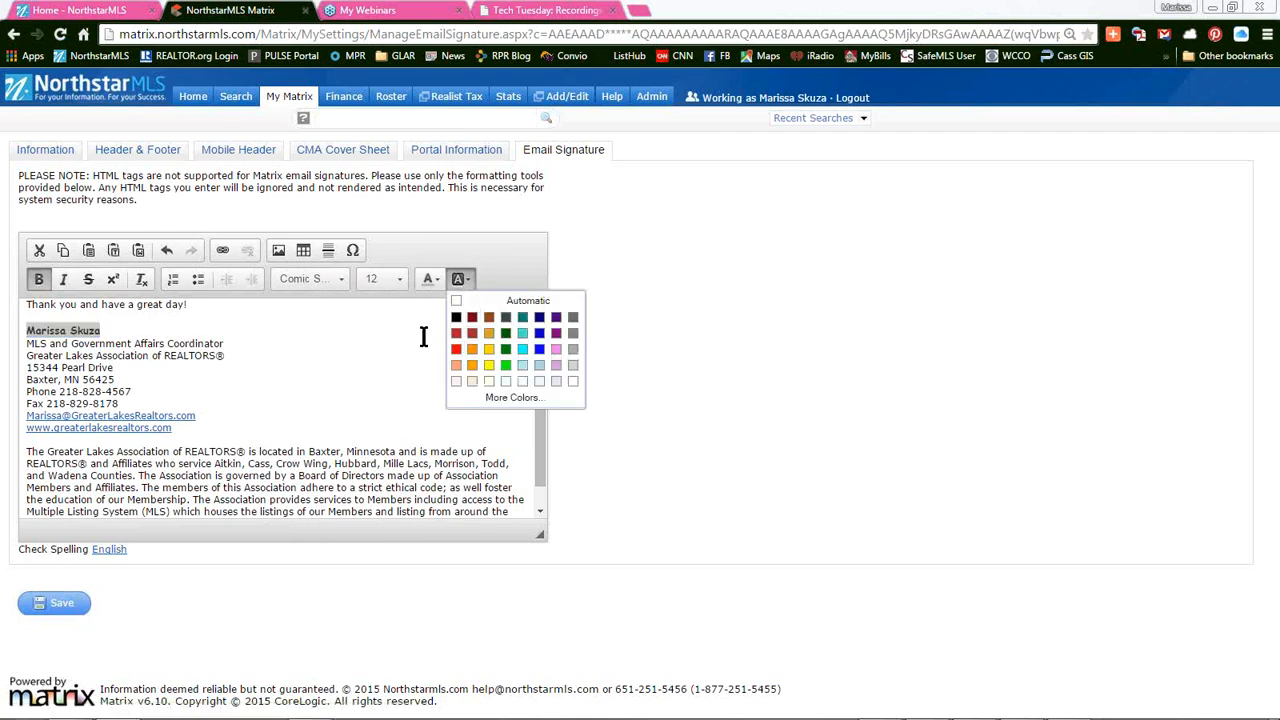
pyautogui.click(424, 338)
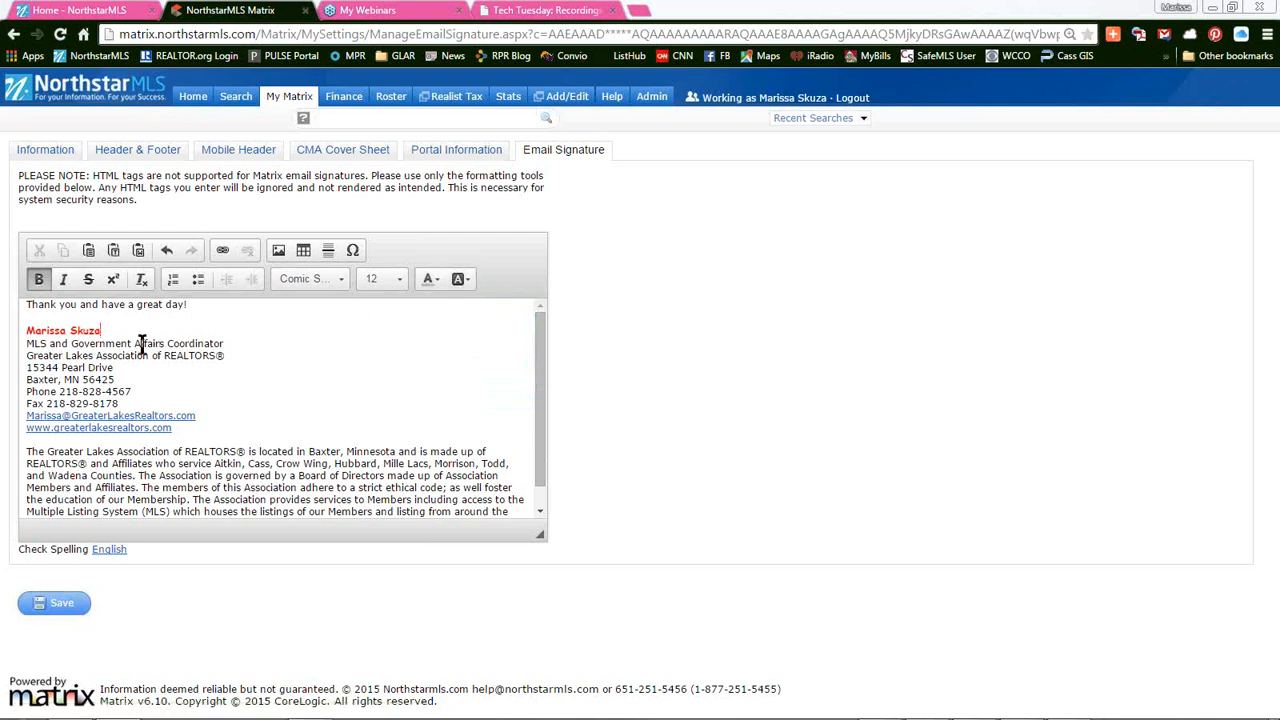
# Step: Undo all the formatting applied to the agent's name line in the signature
pyautogui.click(171, 251)
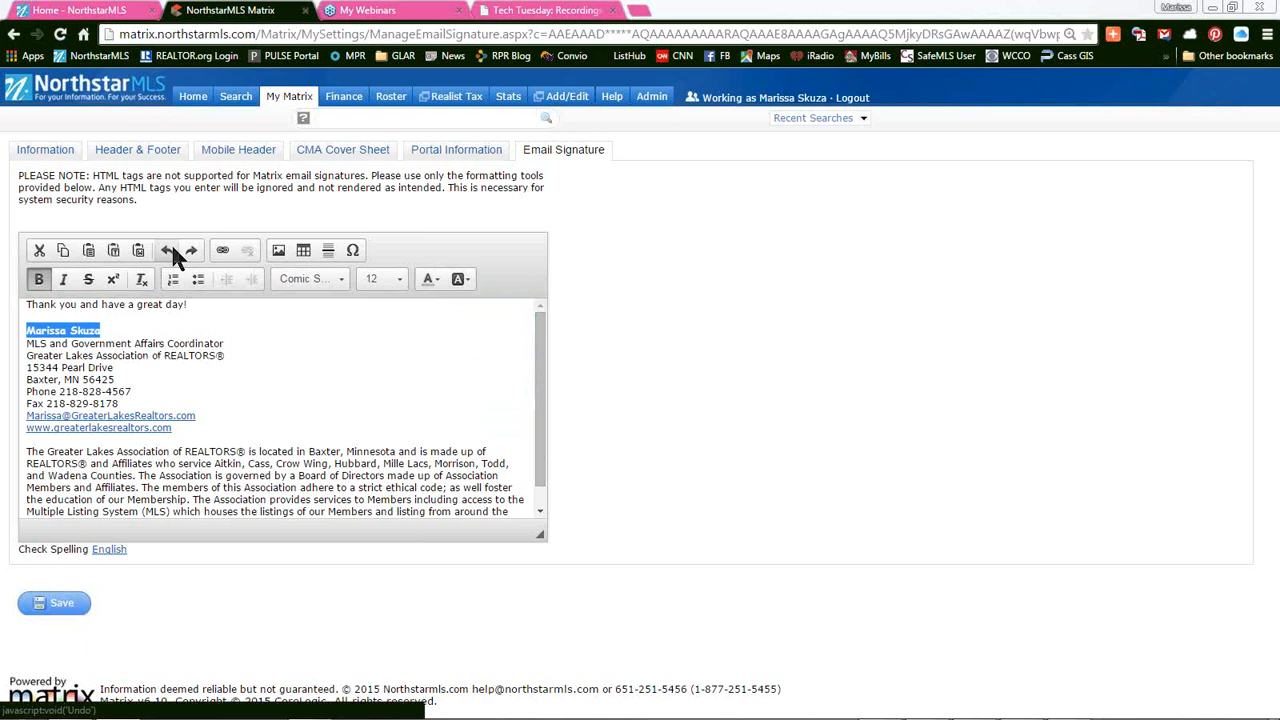
pyautogui.click(171, 251)
pyautogui.click(171, 251)
pyautogui.click(171, 251)
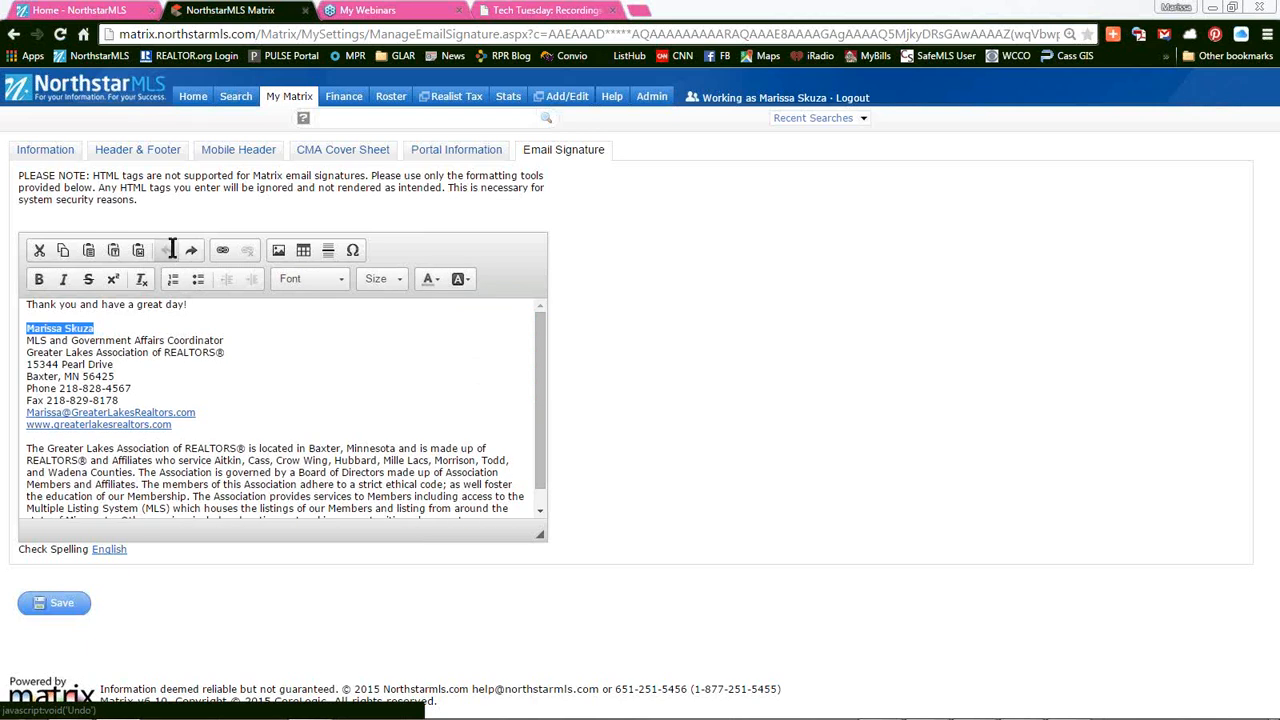
pyautogui.click(171, 251)
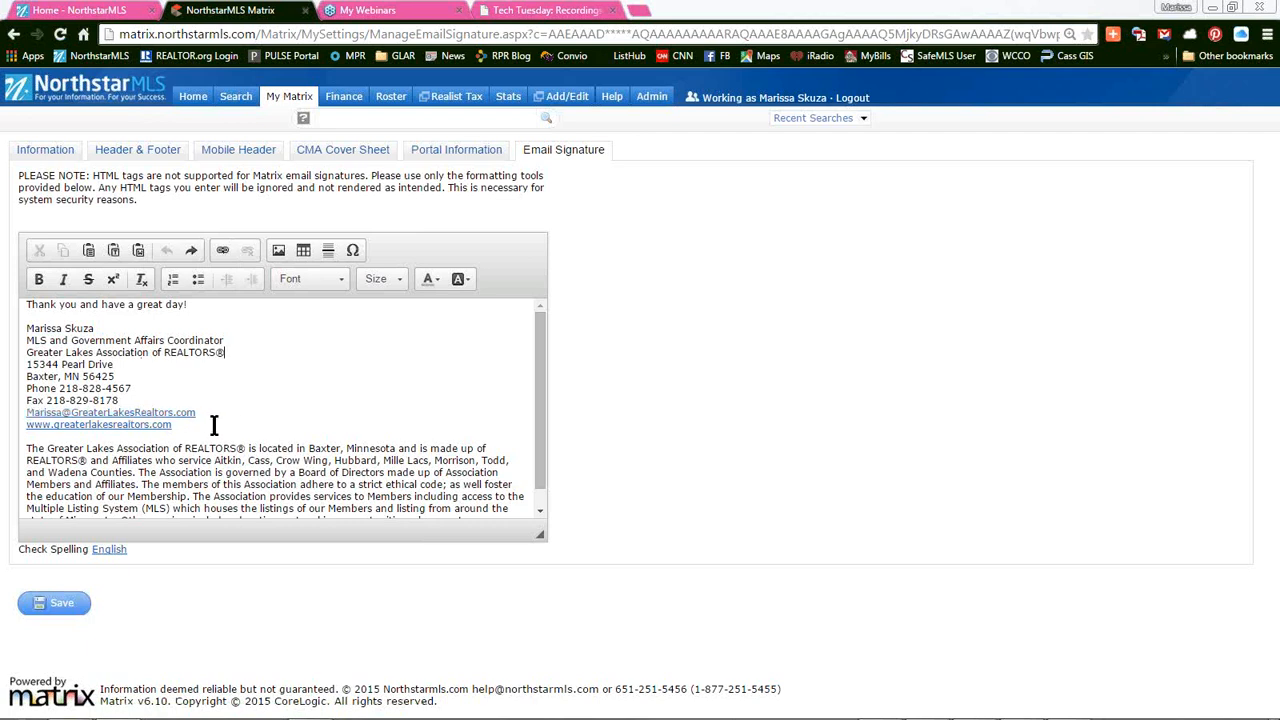
# Step: Link the signature's e-mail address line as an E-mail link, keeping the message subject NorthstarMLS Inquiry
pyautogui.moveTo(204, 410); pyautogui.dragTo(2, 415)
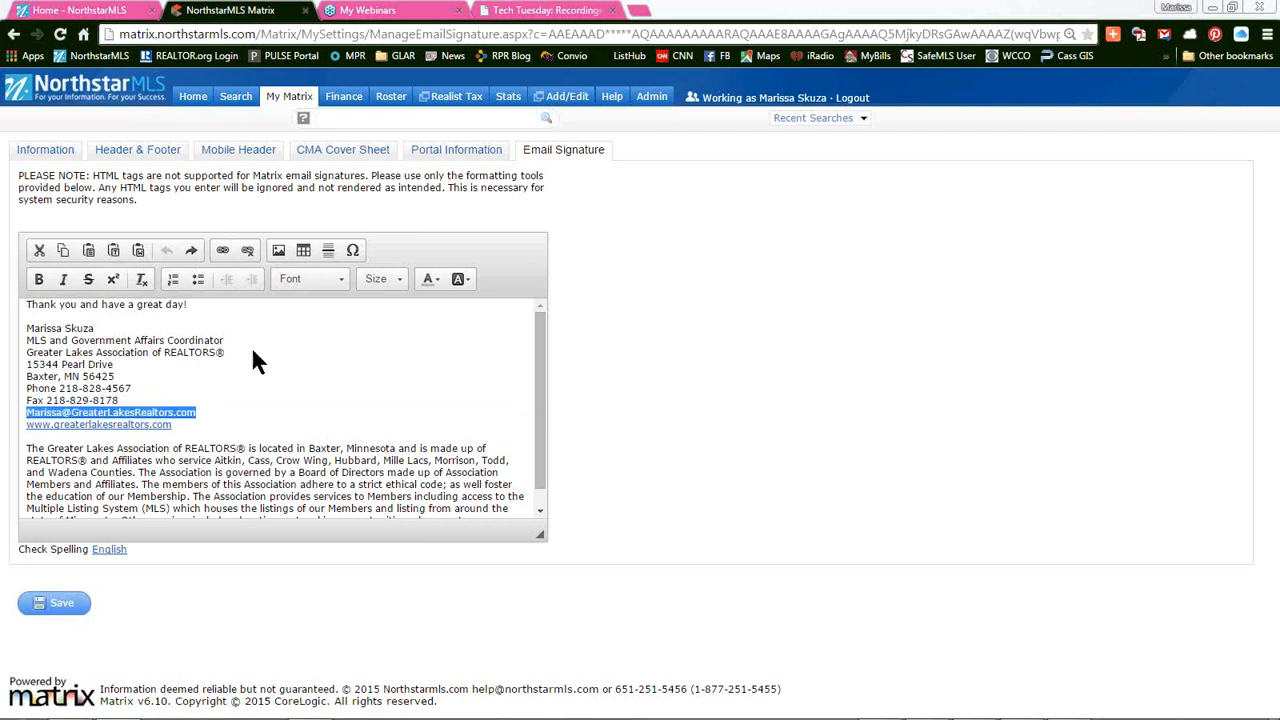
pyautogui.click(225, 253)
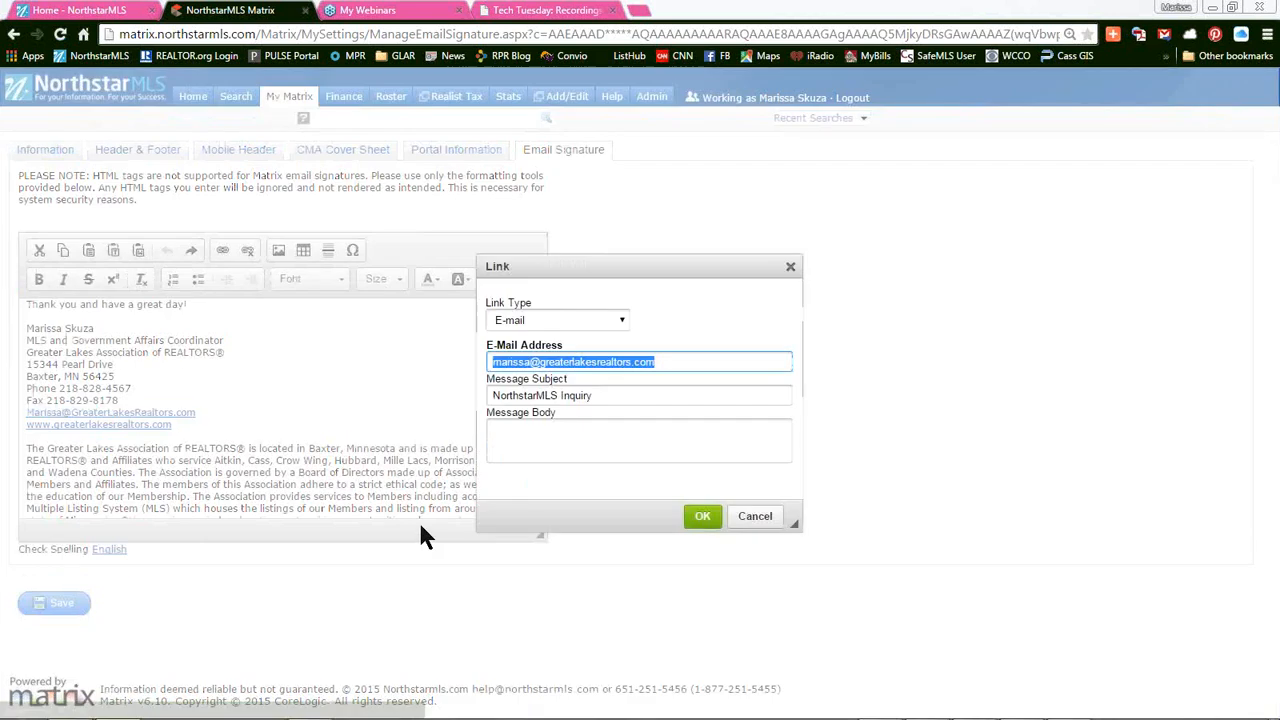
pyautogui.click(558, 320)
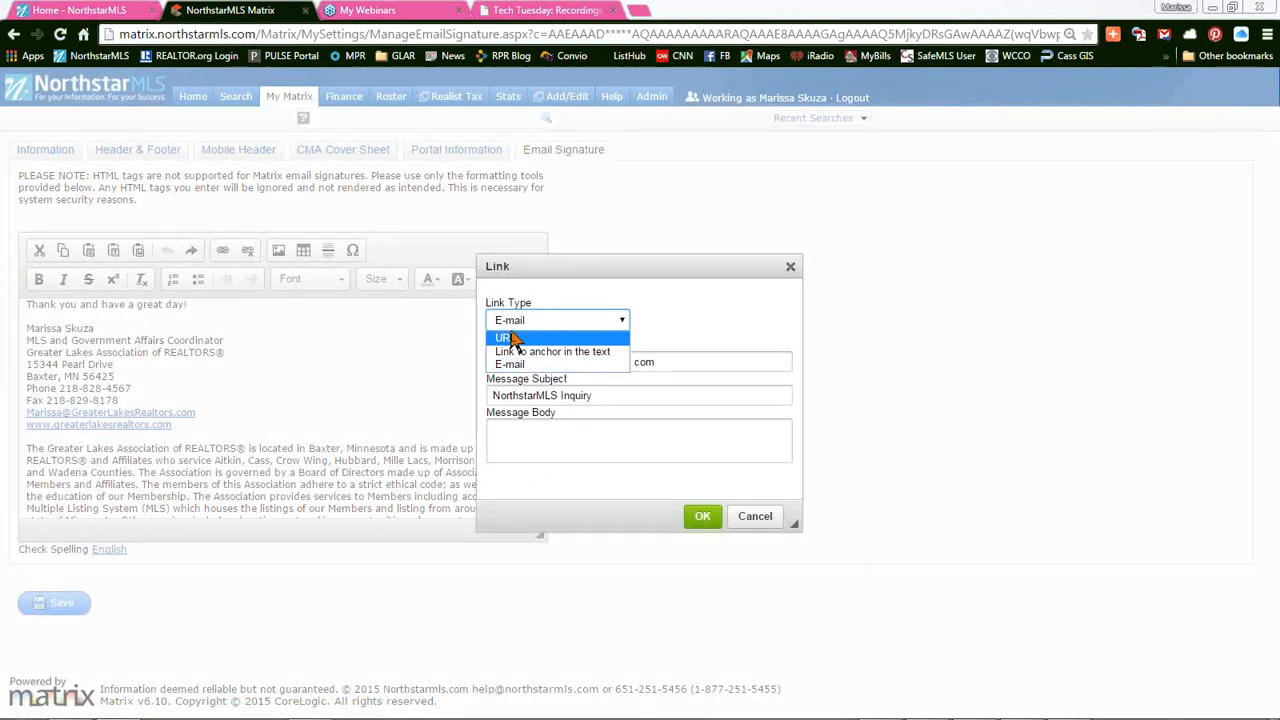
pyautogui.click(520, 363)
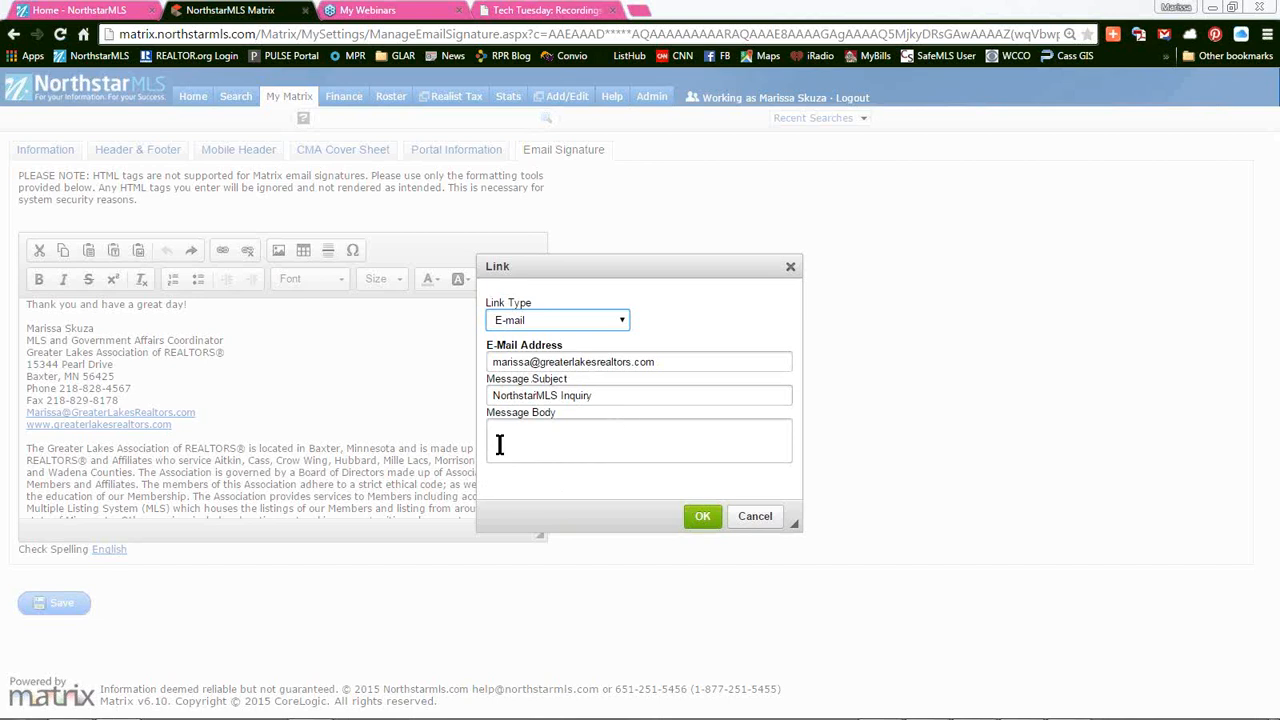
pyautogui.click(706, 518)
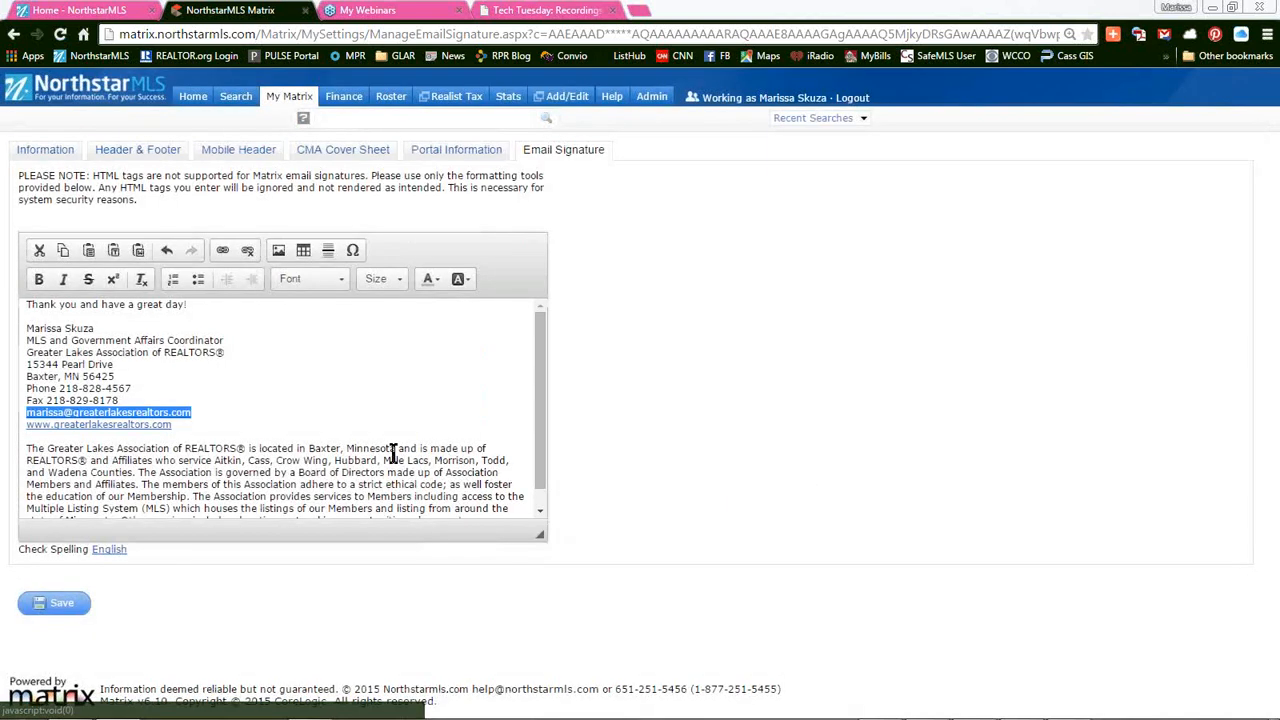
pyautogui.click(181, 426)
pyautogui.moveTo(181, 426); pyautogui.dragTo(3, 424)
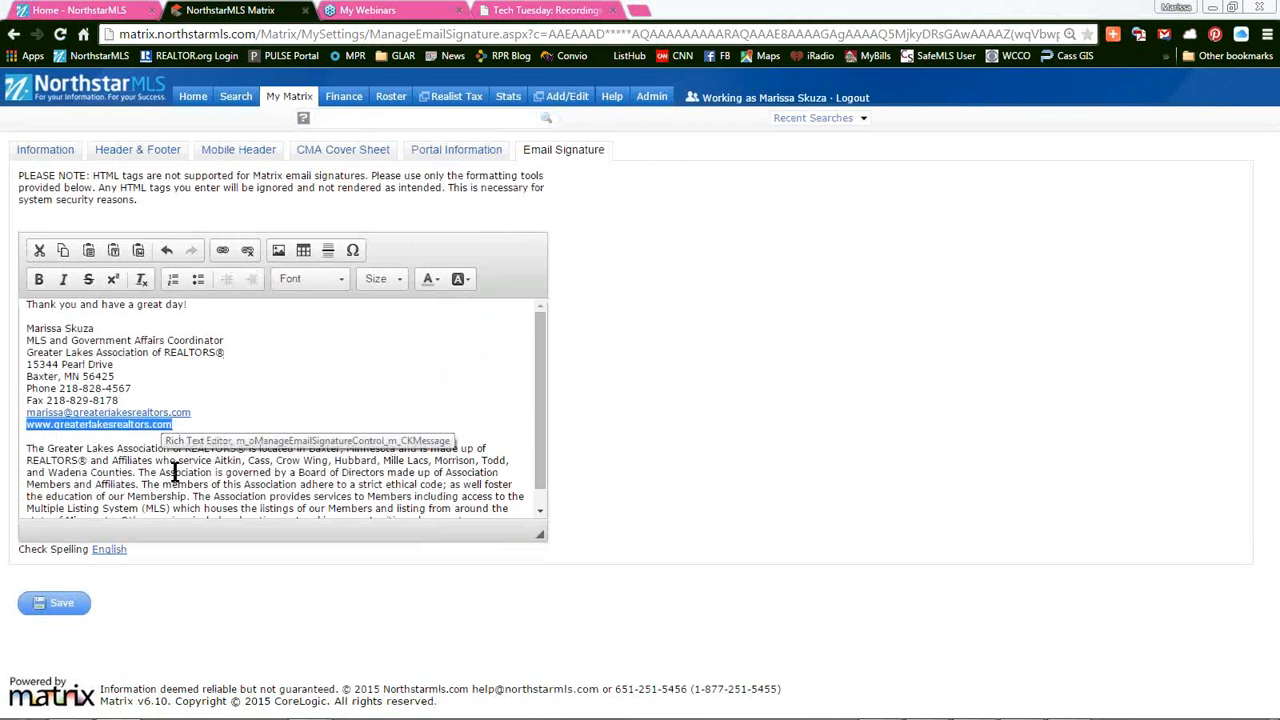
pyautogui.click(226, 252)
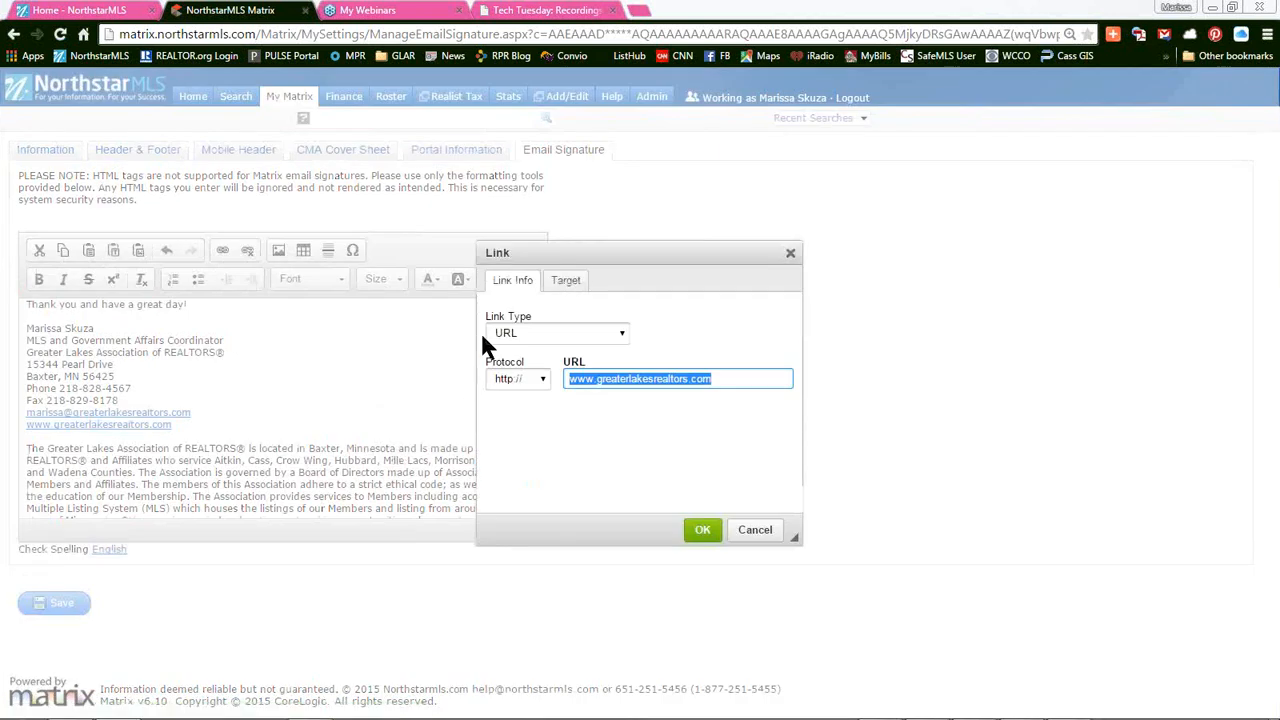
pyautogui.click(523, 332)
pyautogui.click(526, 338)
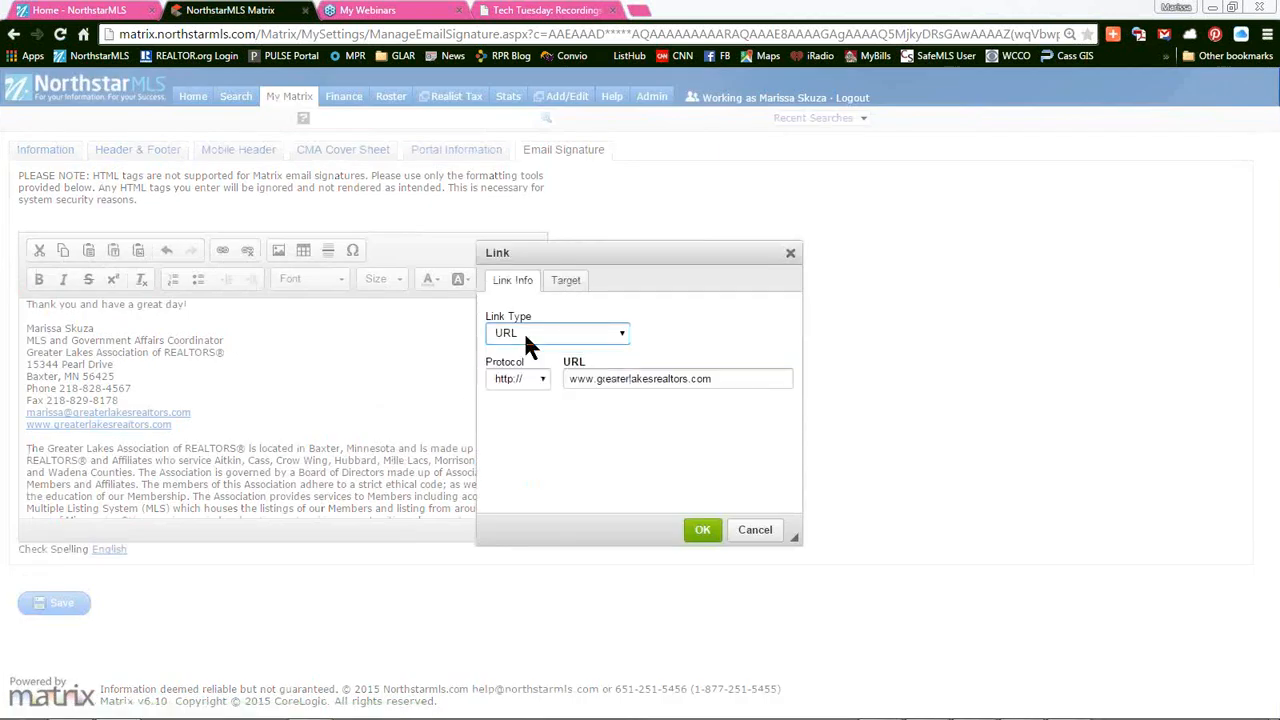
pyautogui.click(528, 390)
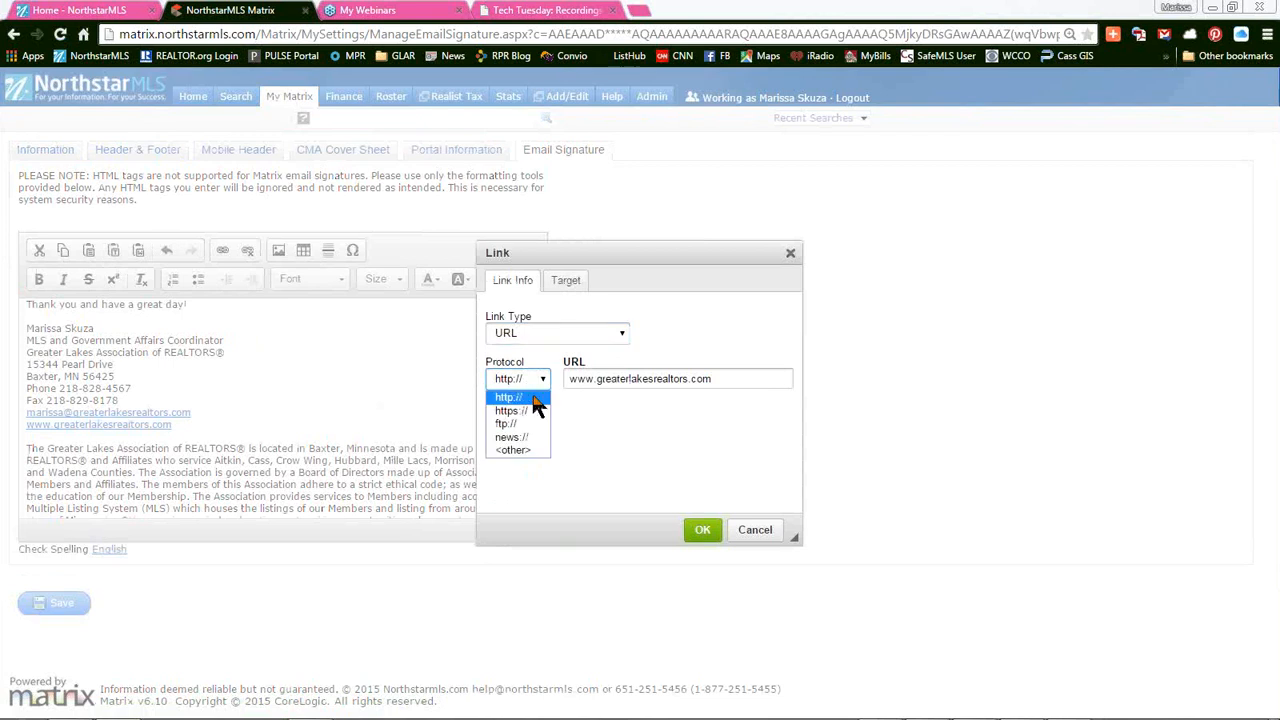
pyautogui.click(536, 400)
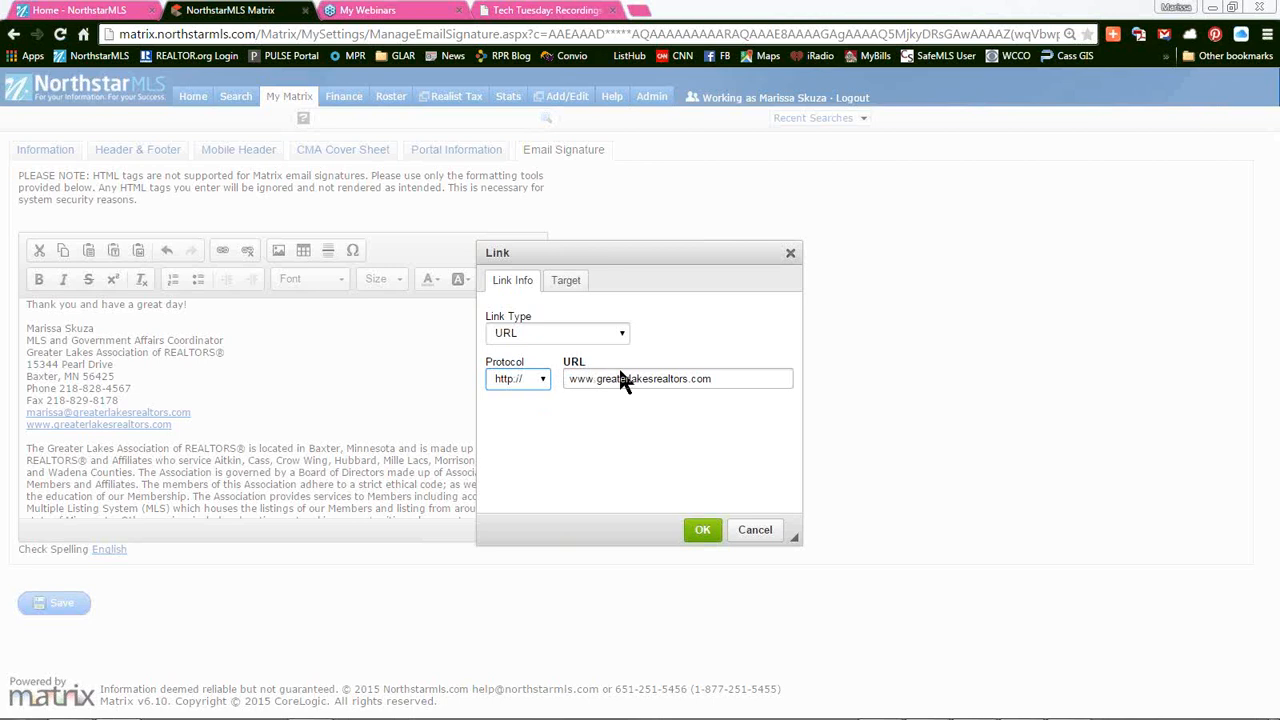
# Step: Set the website link's target to New Window (_blank) and apply the link
pyautogui.click(566, 281)
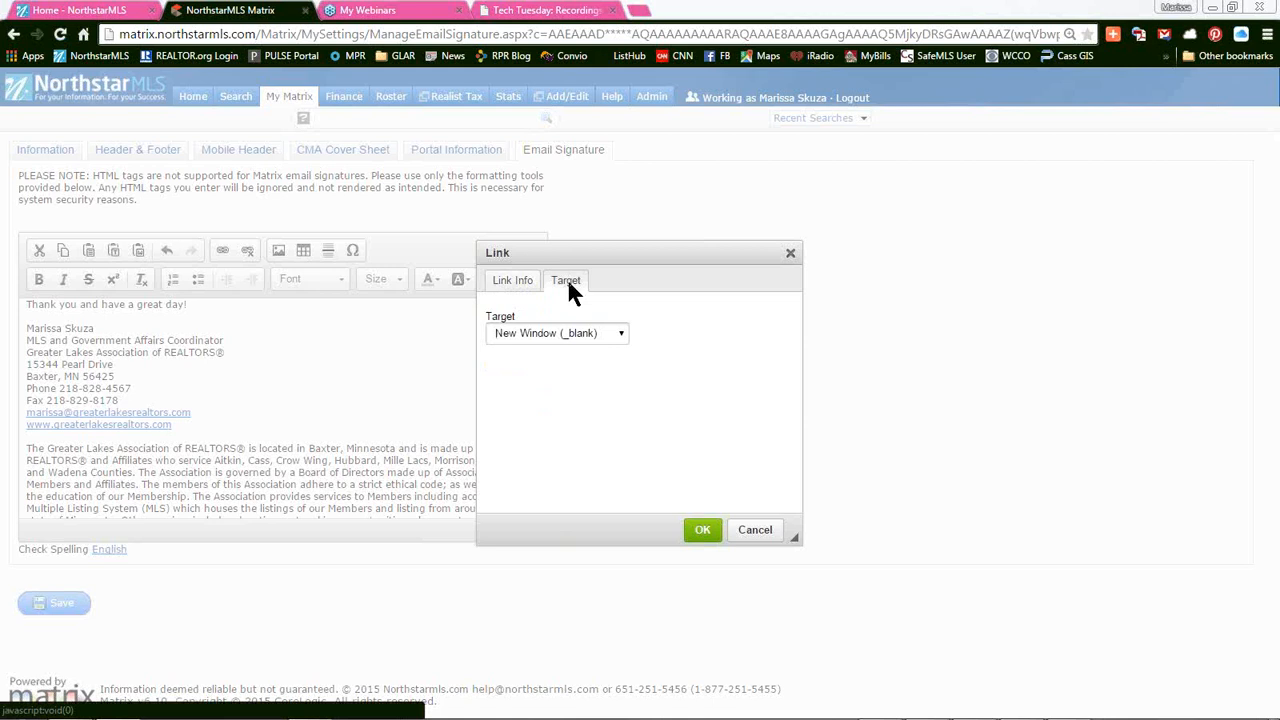
pyautogui.click(574, 330)
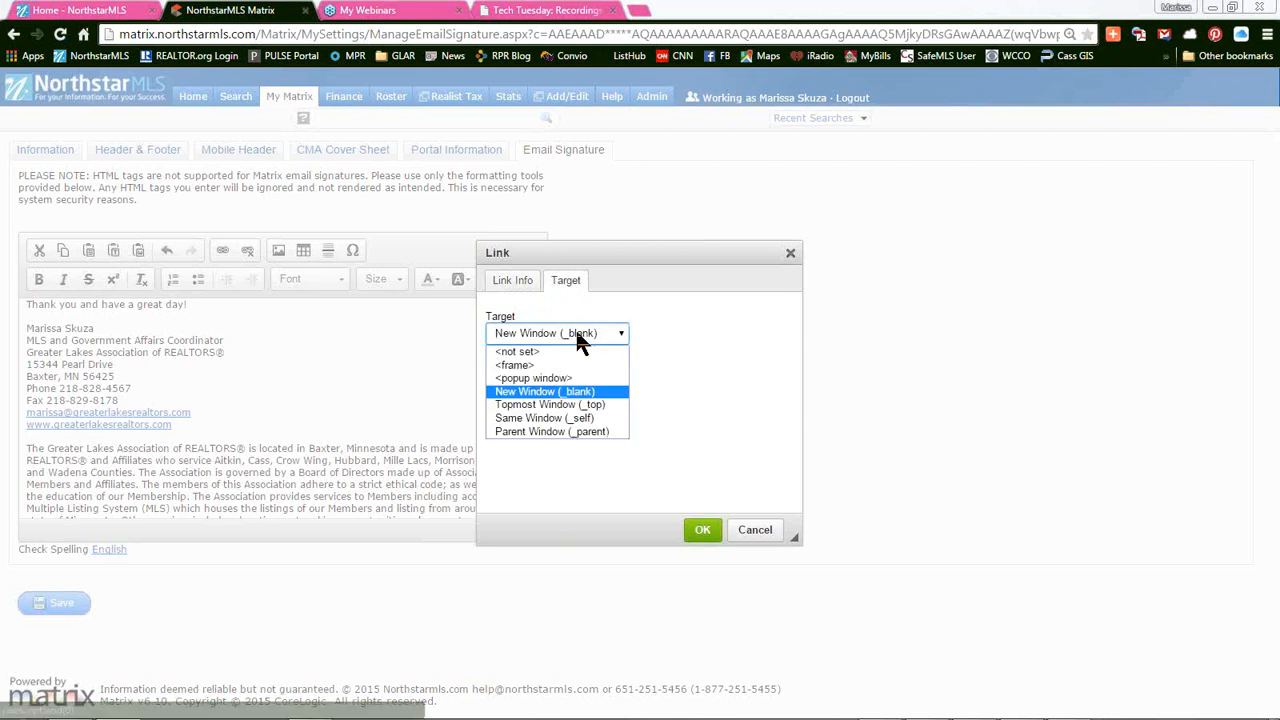
pyautogui.click(567, 397)
pyautogui.click(702, 529)
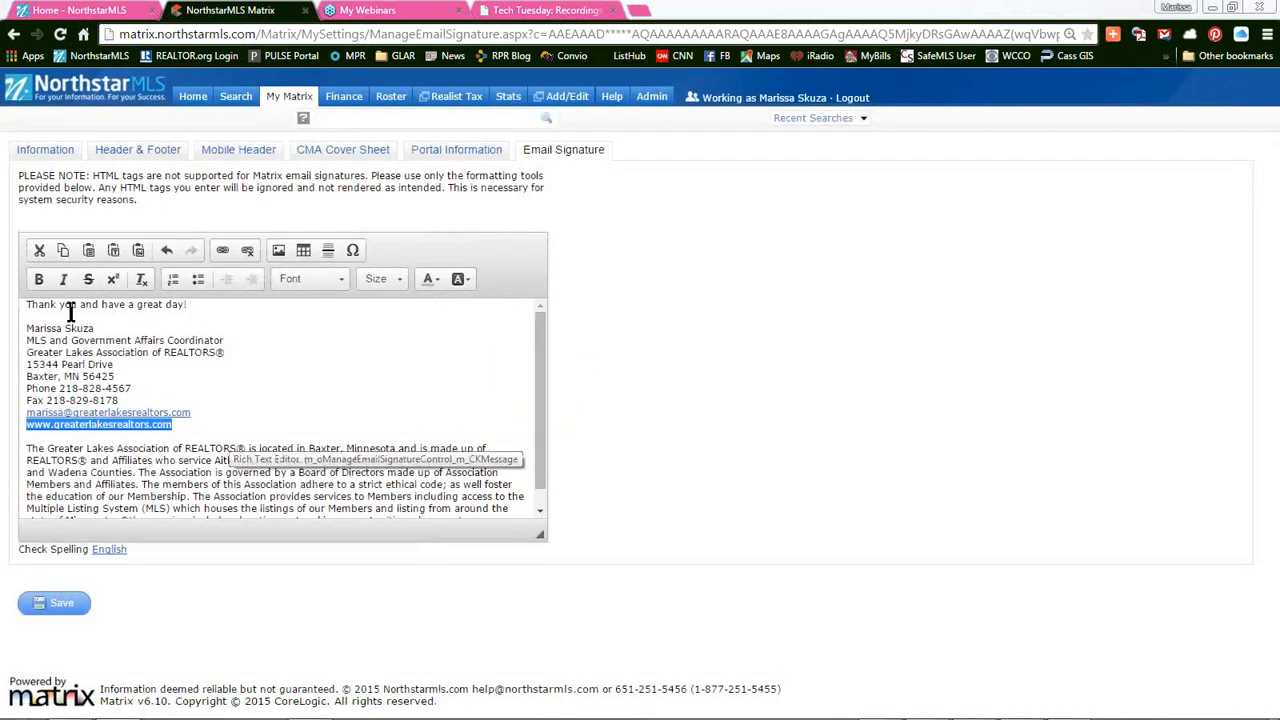
# Step: Examine the signature editor's Paste from Word, Image Properties and Special Character dialogs, closing each without changes
pyautogui.click(138, 252)
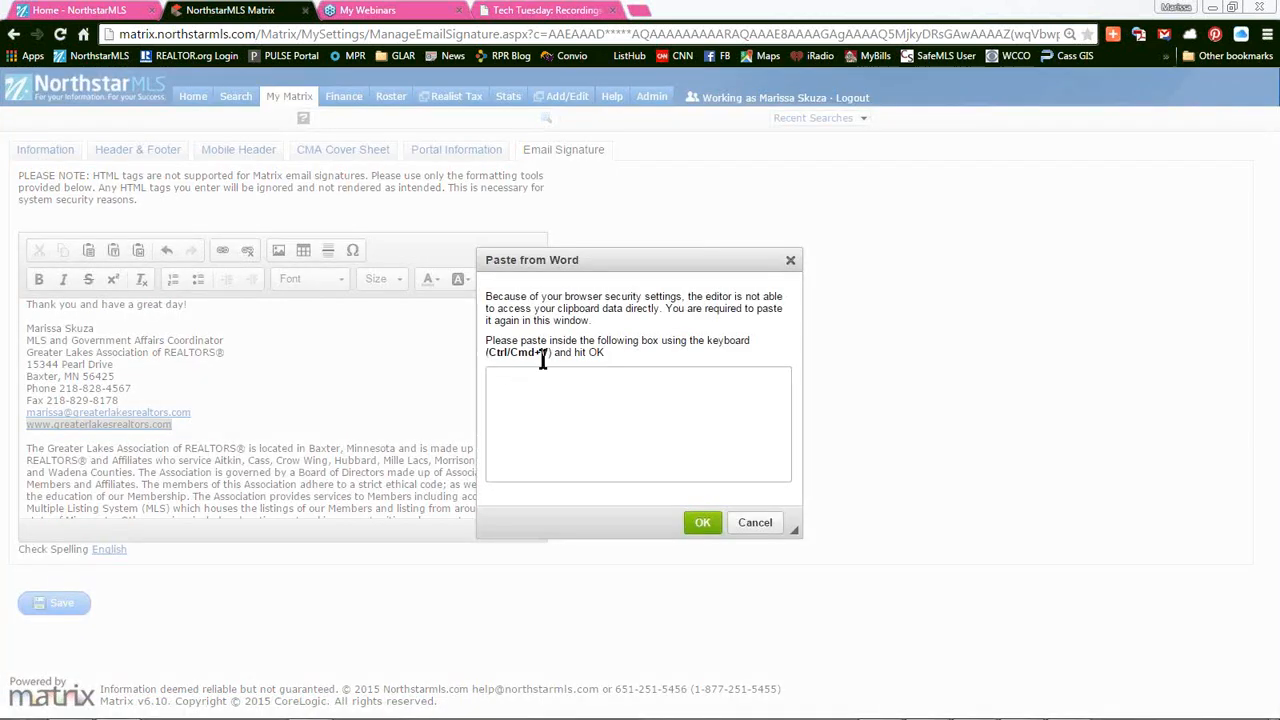
pyautogui.click(745, 521)
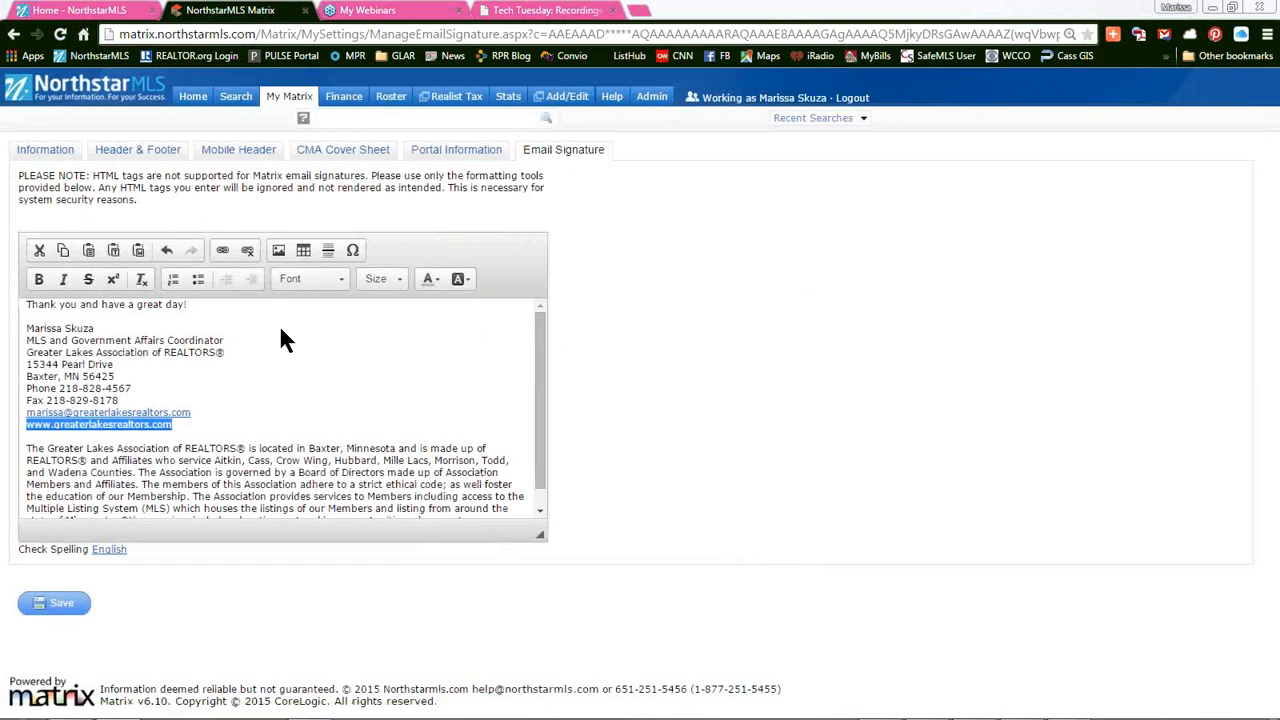
pyautogui.click(279, 251)
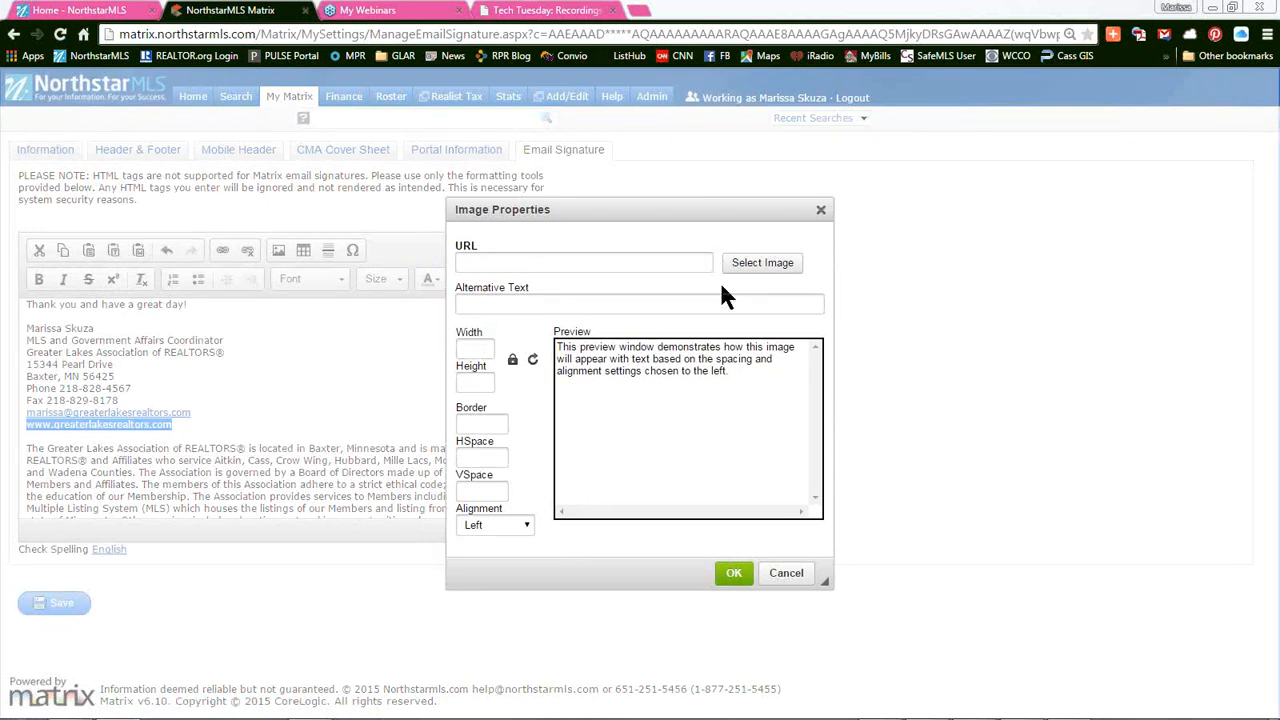
pyautogui.click(798, 573)
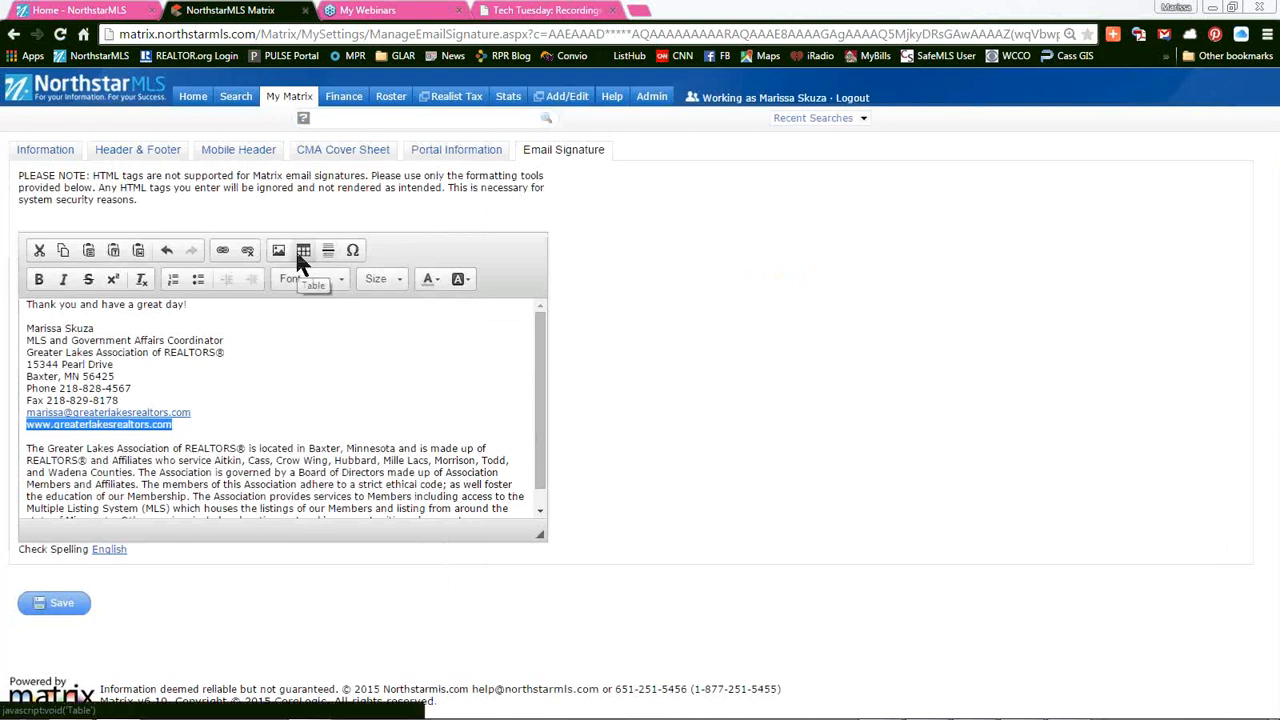
pyautogui.click(353, 251)
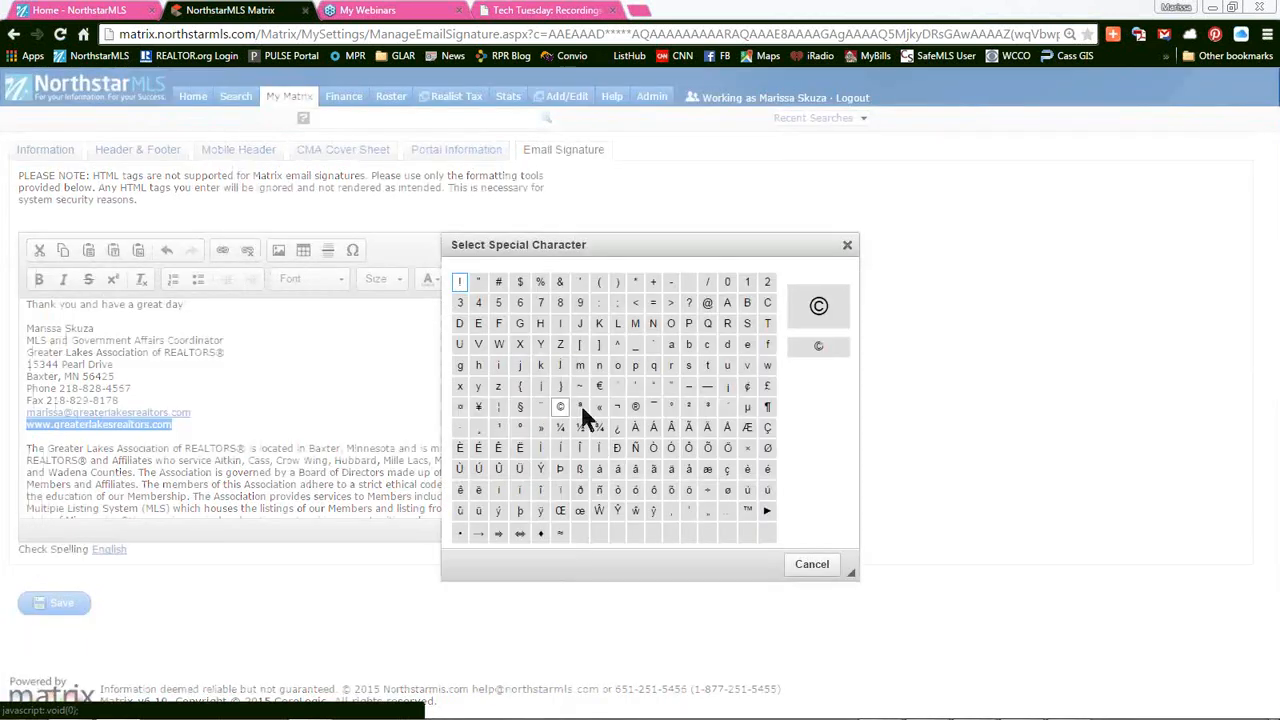
pyautogui.click(811, 565)
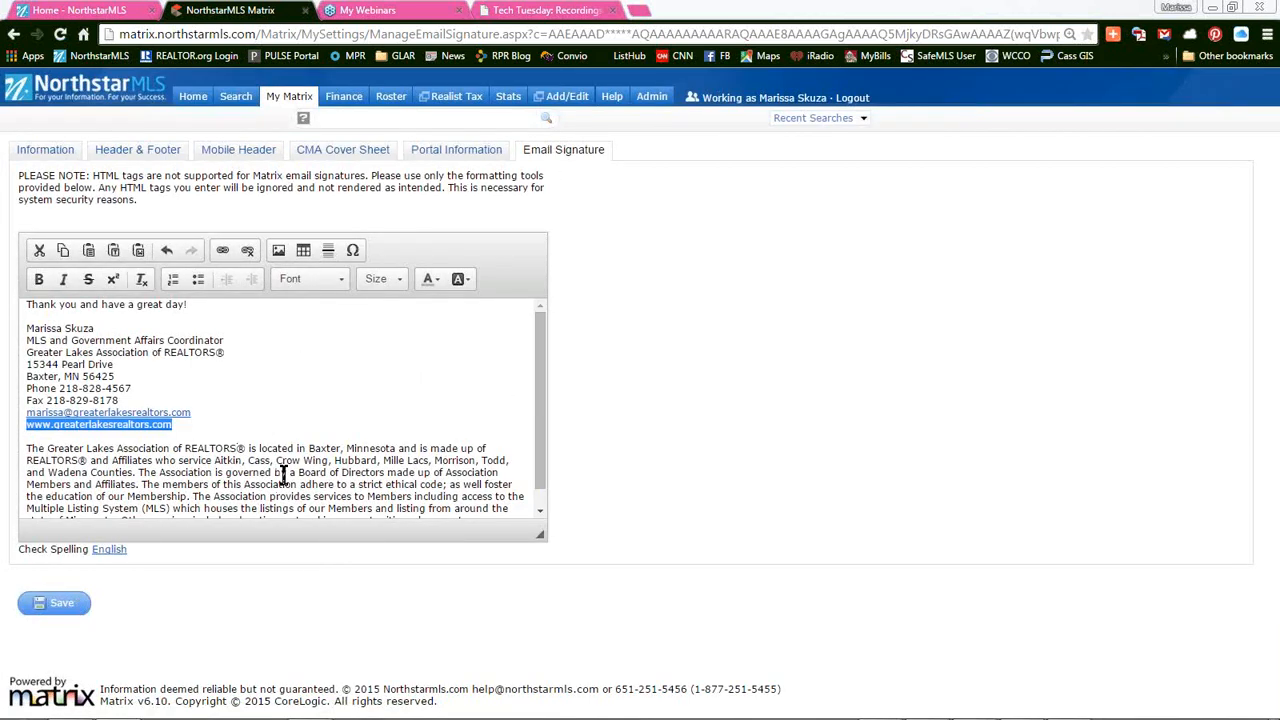
# Step: Look over the rest of the signature text, clear any selection and save the email signature
pyautogui.scroll(-1, 283, 475)
pyautogui.scroll(1, 283, 475)
pyautogui.click(281, 387)
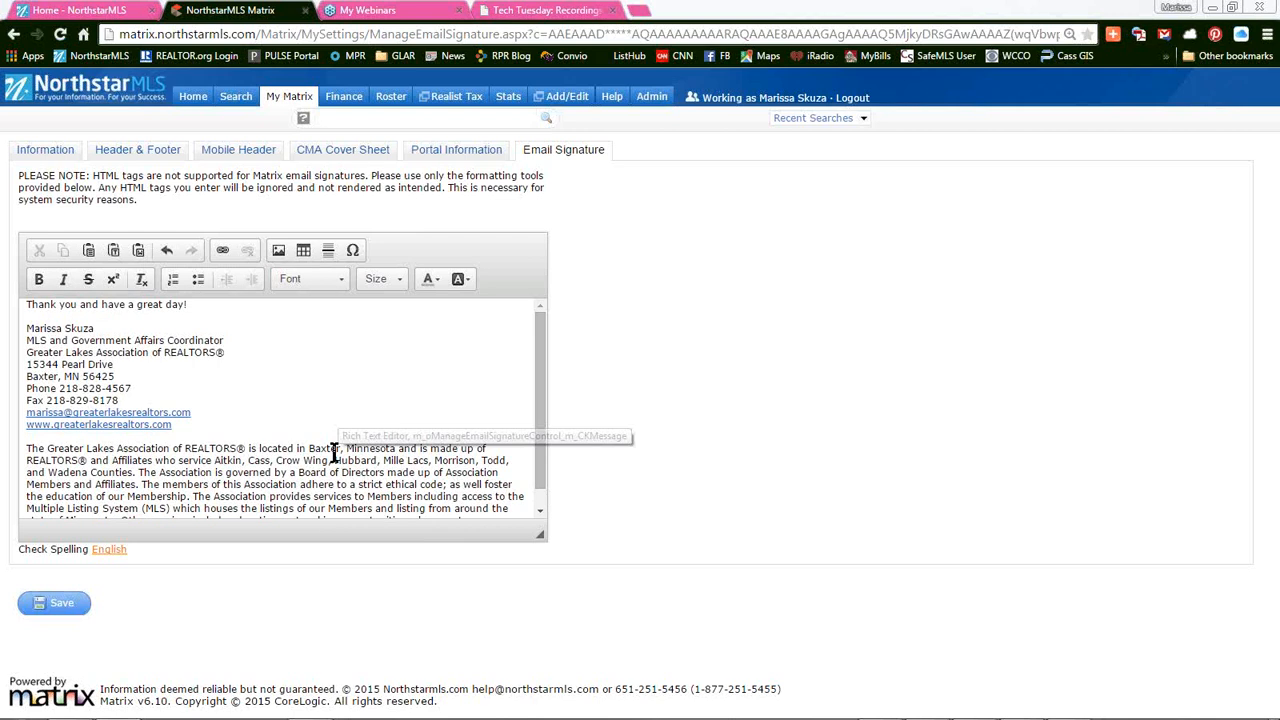
pyautogui.moveTo(163, 545); pyautogui.dragTo(2, 560)
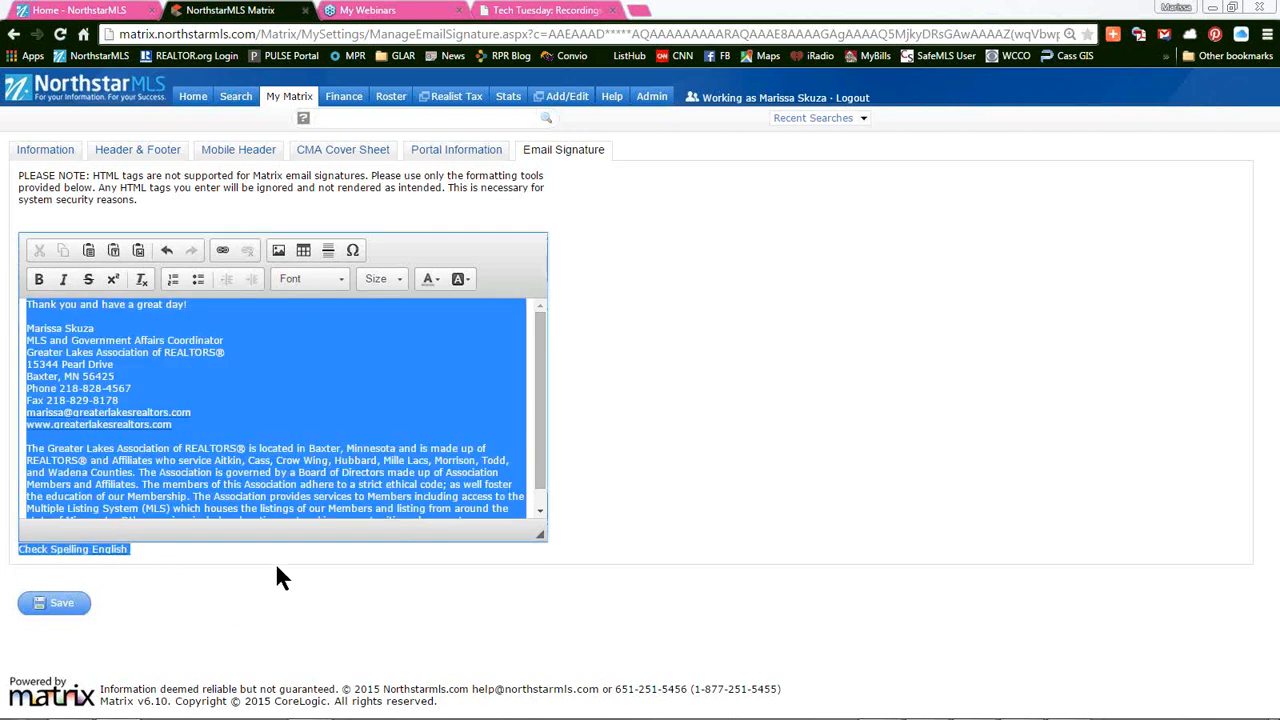
pyautogui.click(163, 563)
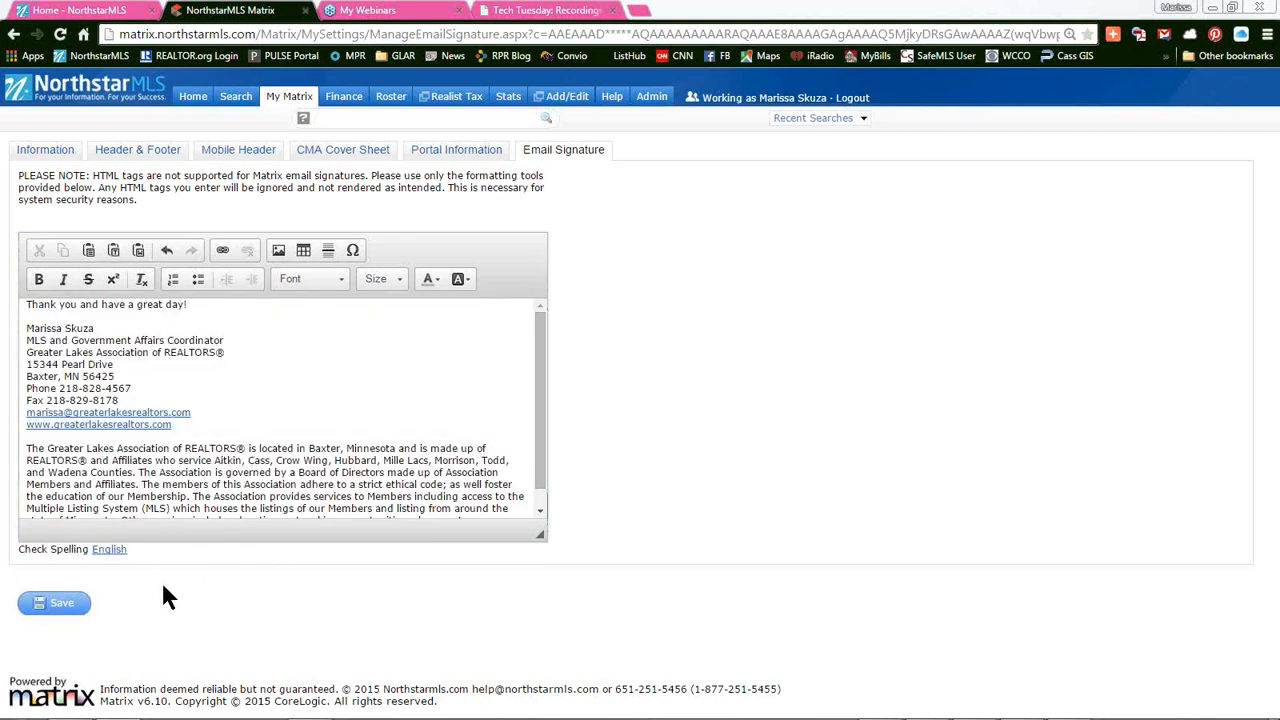
pyautogui.click(57, 603)
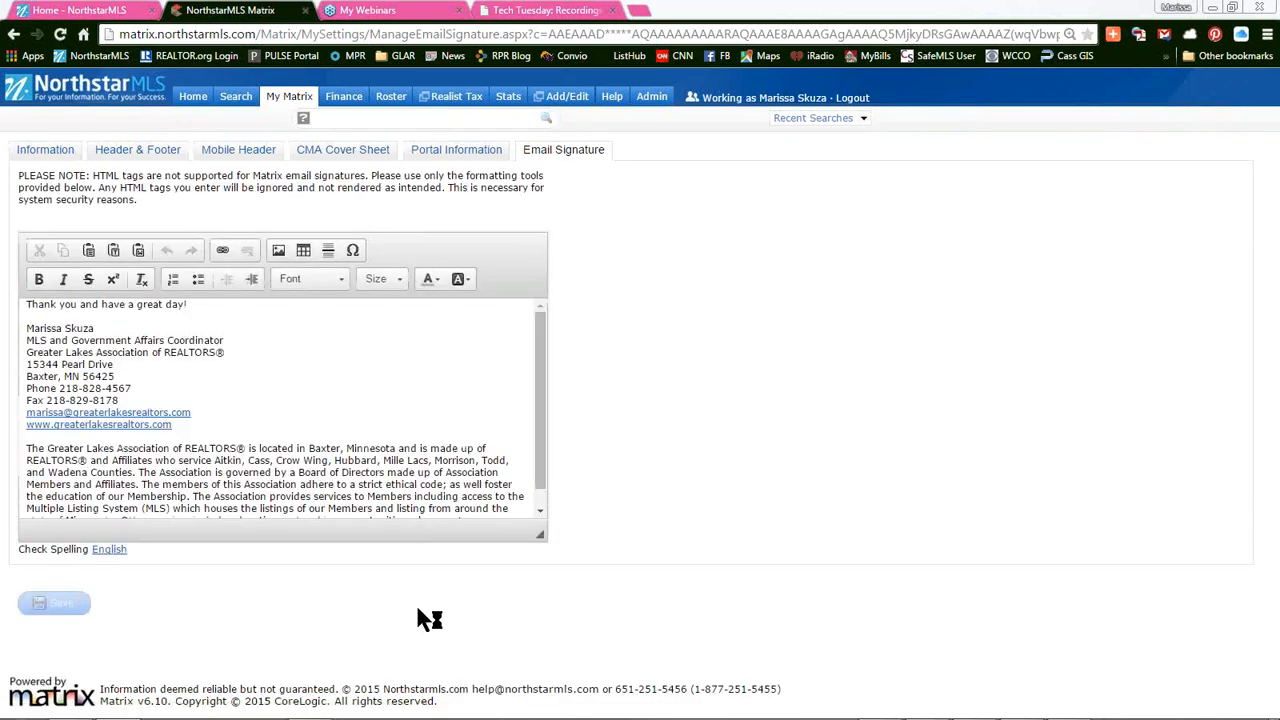
# Step: Look over the portal greeting's message and photo settings, and open the list of auto emails
pyautogui.moveTo(288, 95)
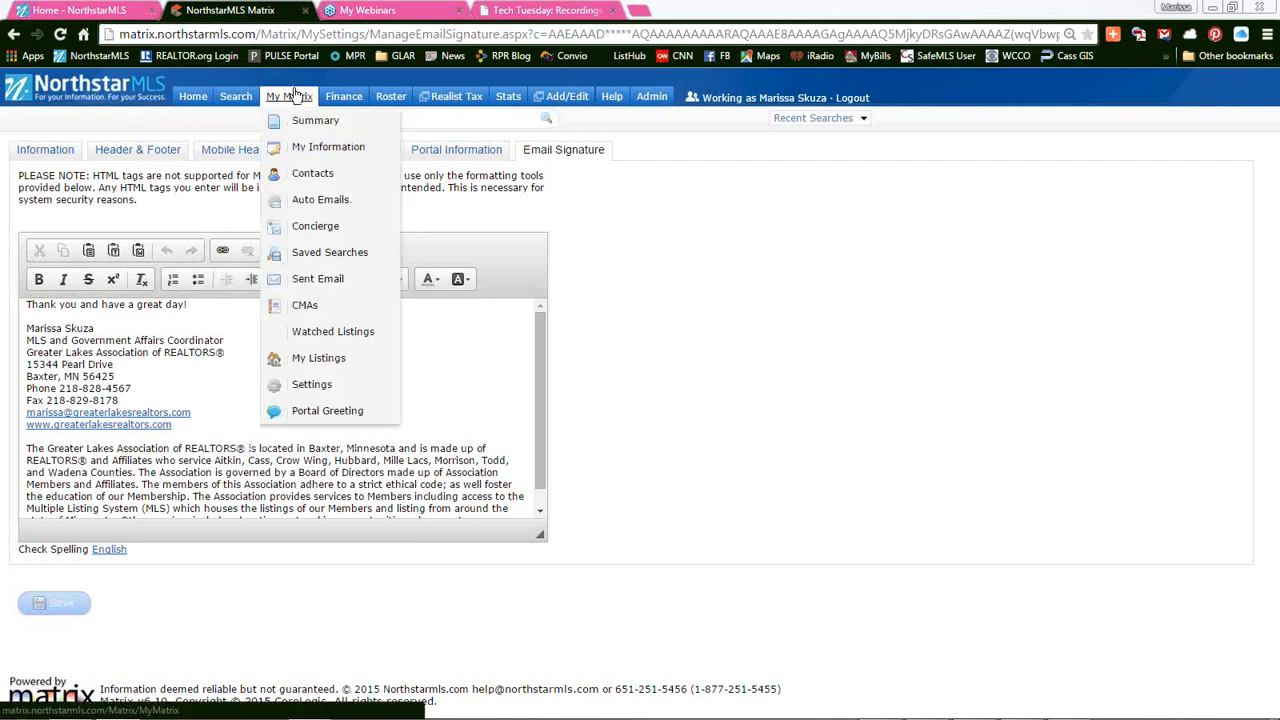
pyautogui.click(319, 421)
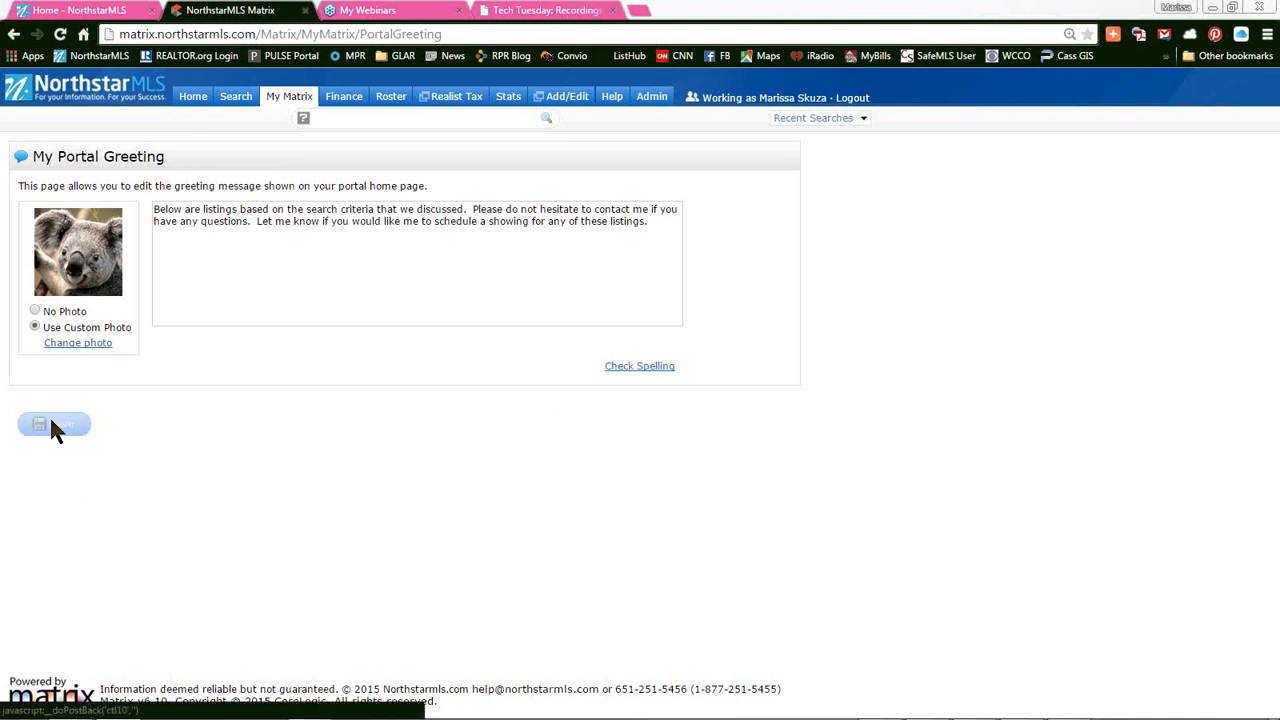
pyautogui.moveTo(286, 100)
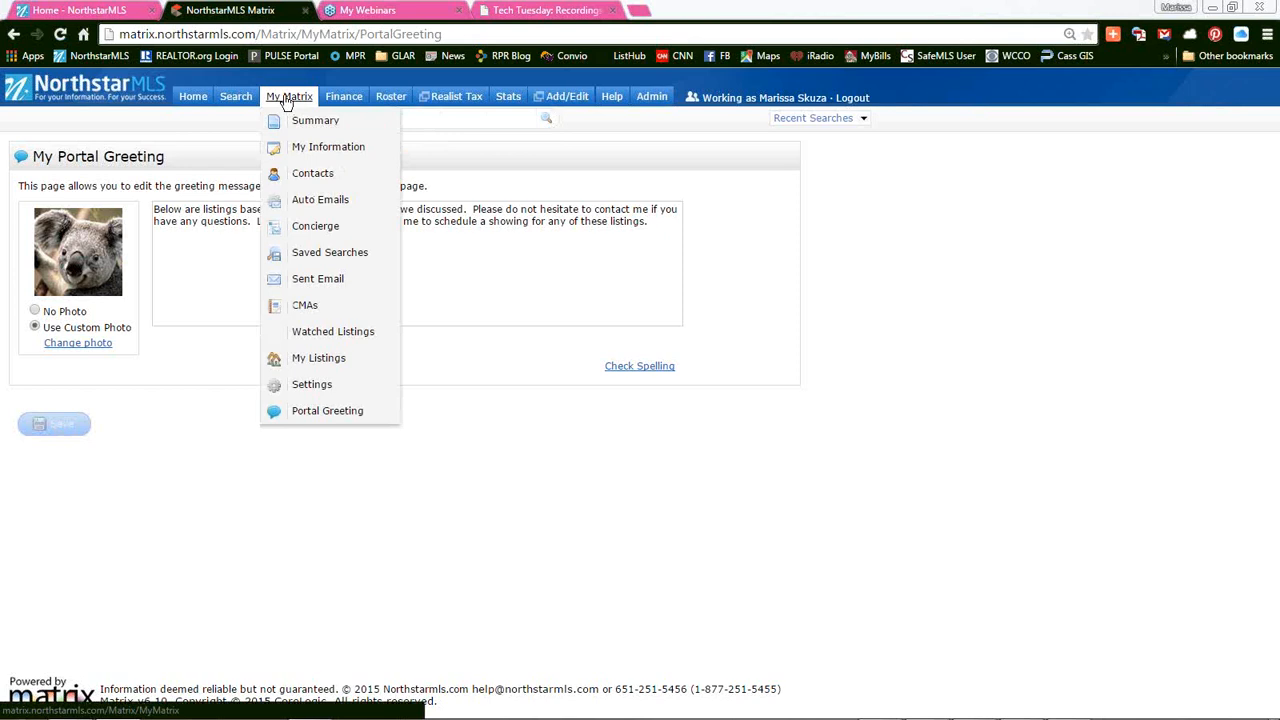
pyautogui.click(331, 201)
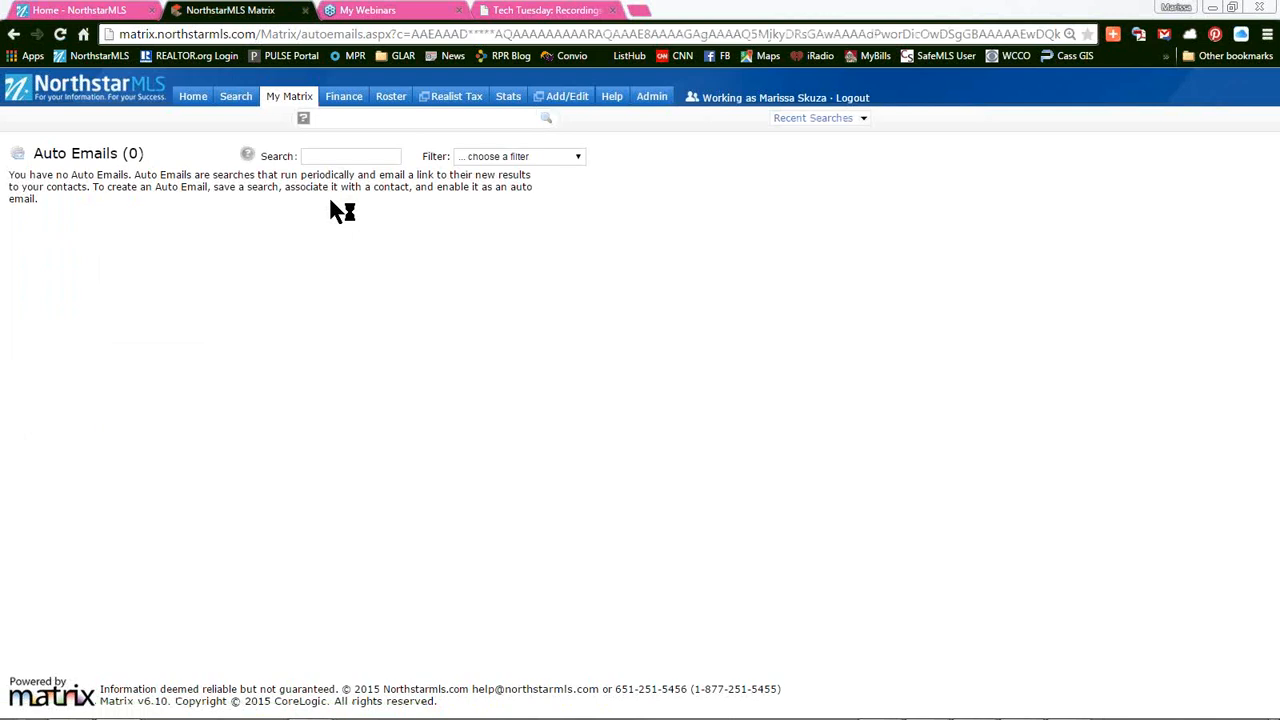
# Step: Open the general Single-Family search and include the statuses Active, Temp Not Avail For Showing and Pending
pyautogui.moveTo(239, 108)
pyautogui.moveTo(280, 100)
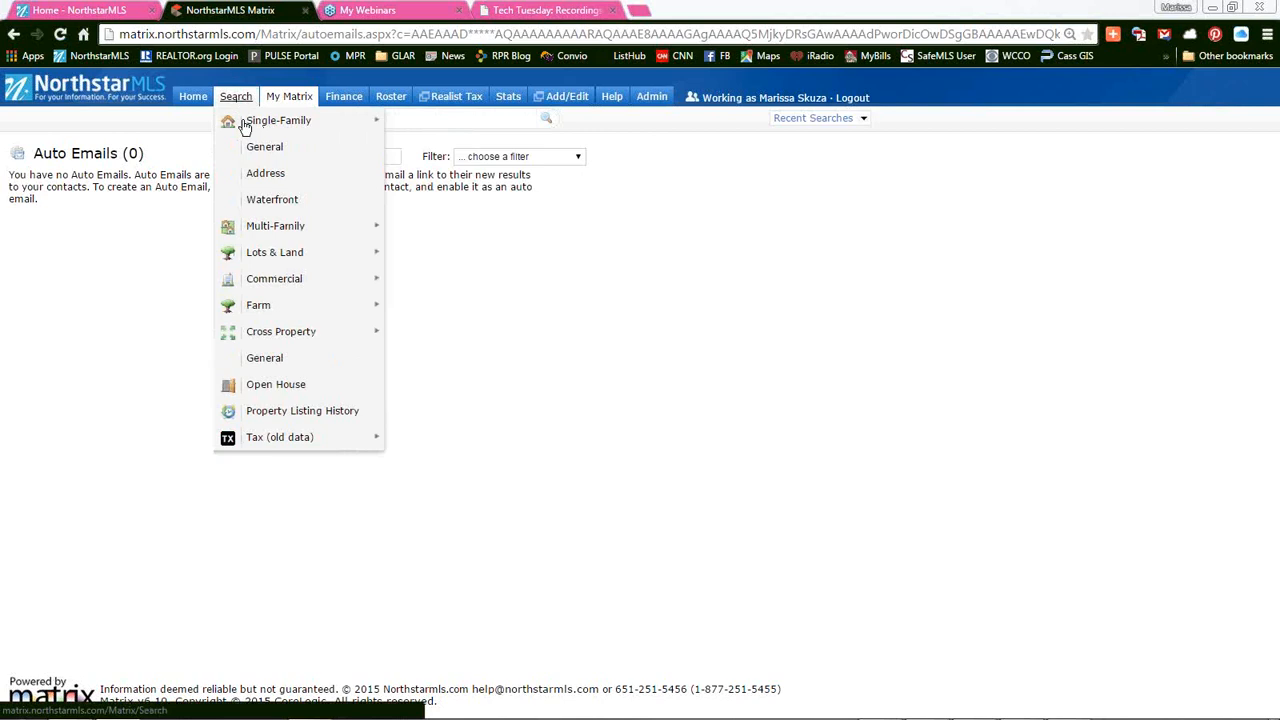
pyautogui.click(410, 128)
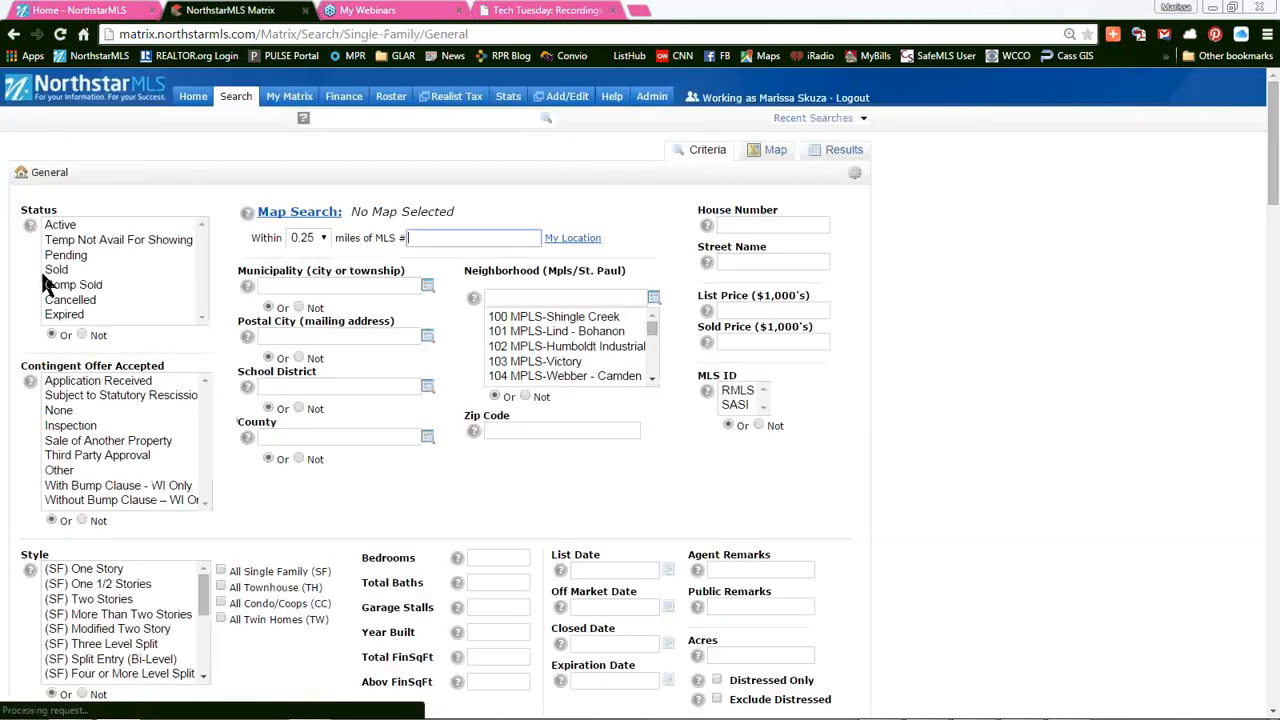
pyautogui.moveTo(49, 226); pyautogui.dragTo(71, 259)
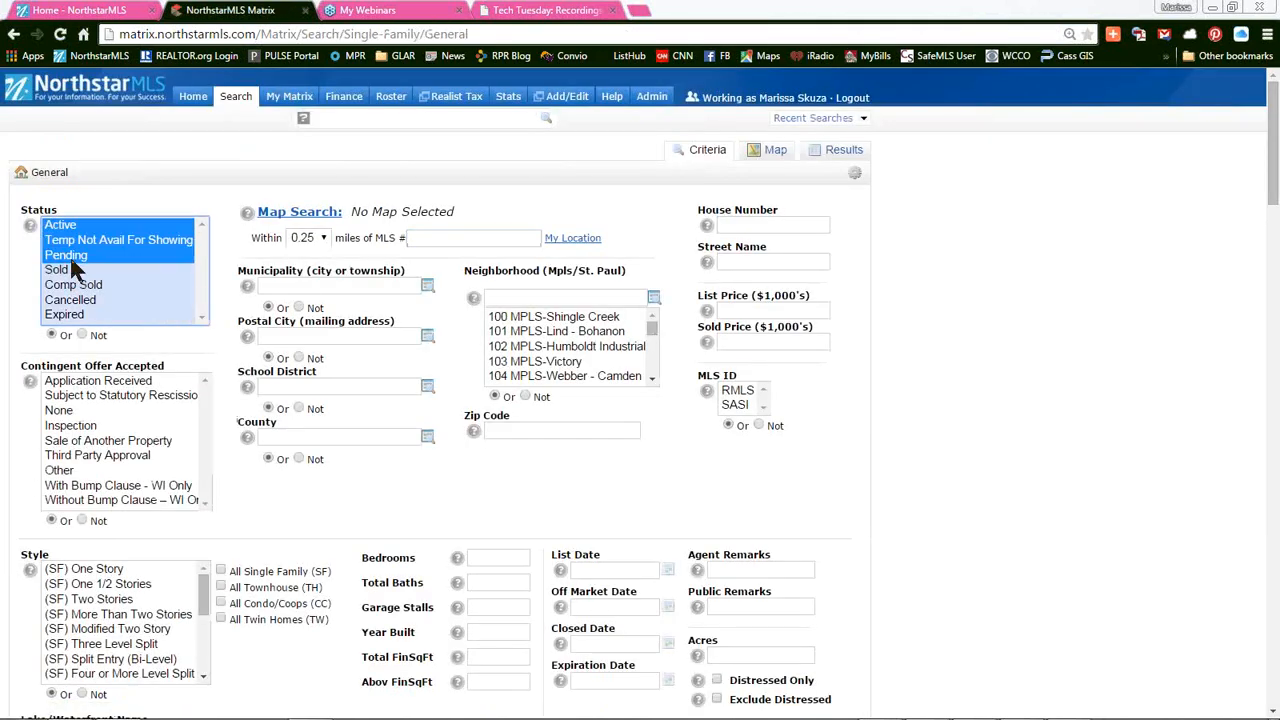
# Step: Set the search's school district to 0181 - Brainerd
pyautogui.click(299, 387)
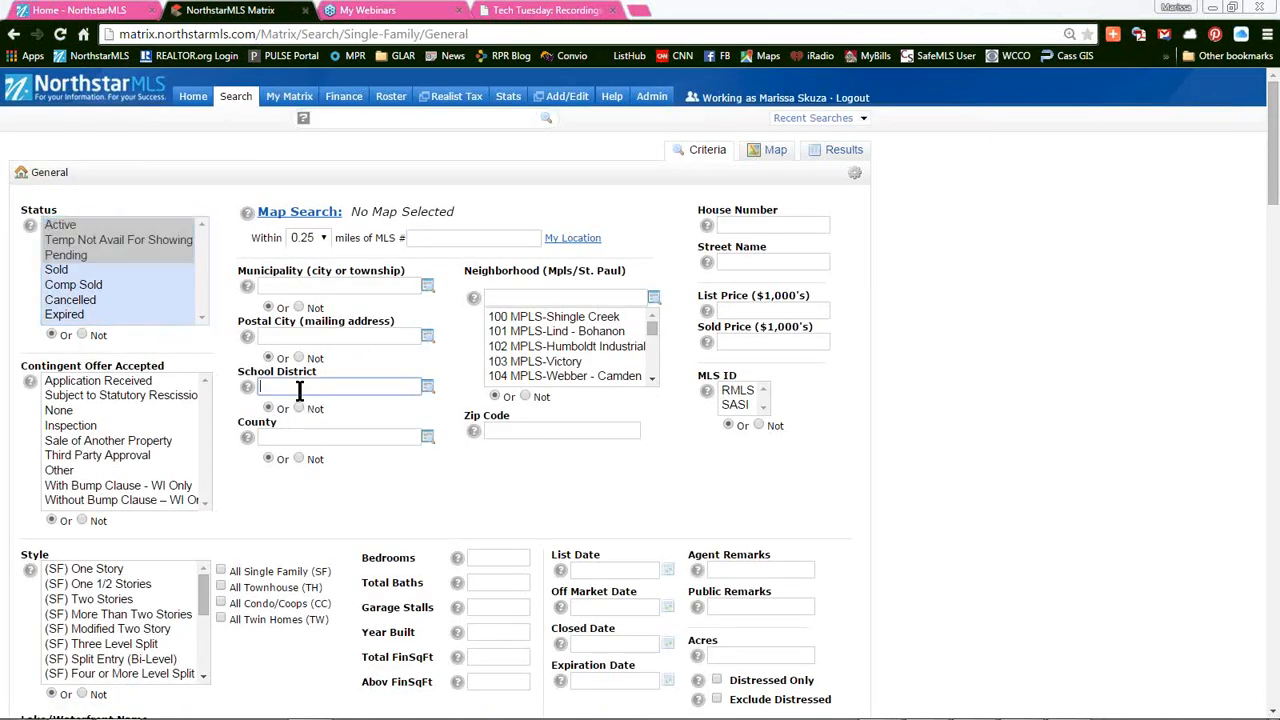
pyautogui.write('Briner')
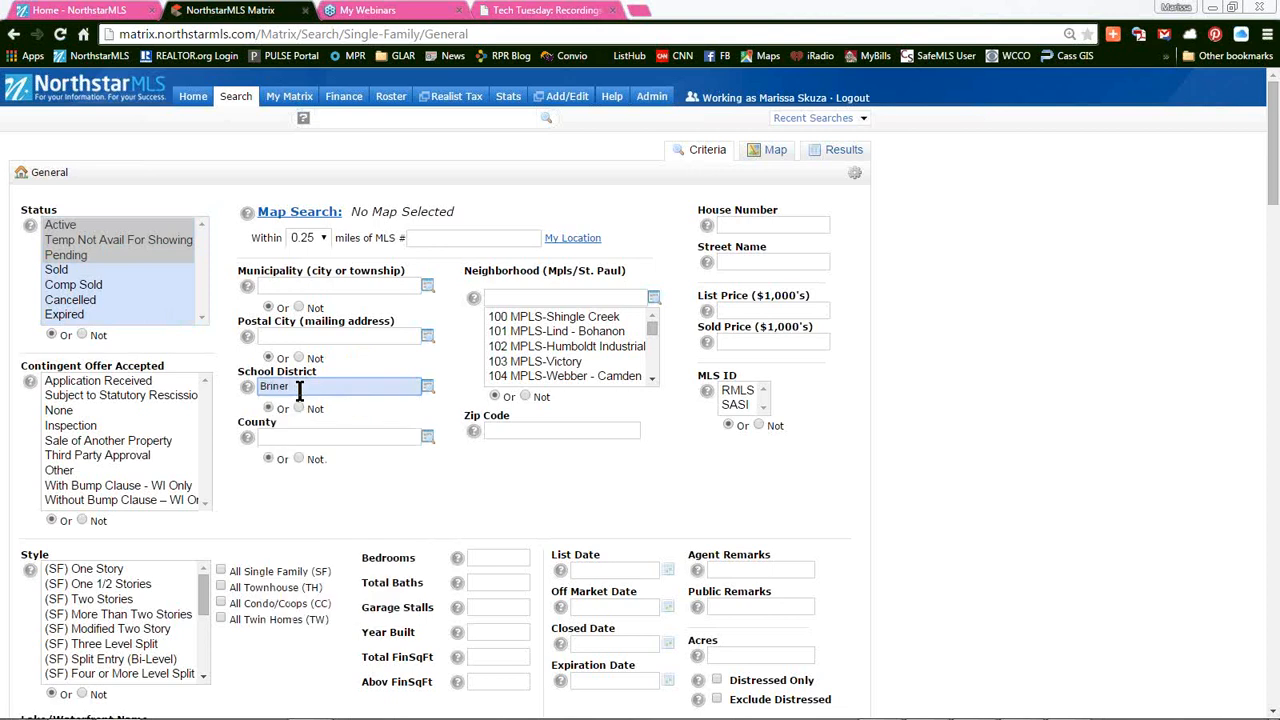
pyautogui.press('BackSpace')
pyautogui.press('BackSpace')
pyautogui.press('BackSpace')
pyautogui.press('BackSpace')
pyautogui.press('BackSpace')
pyautogui.write('rainer')
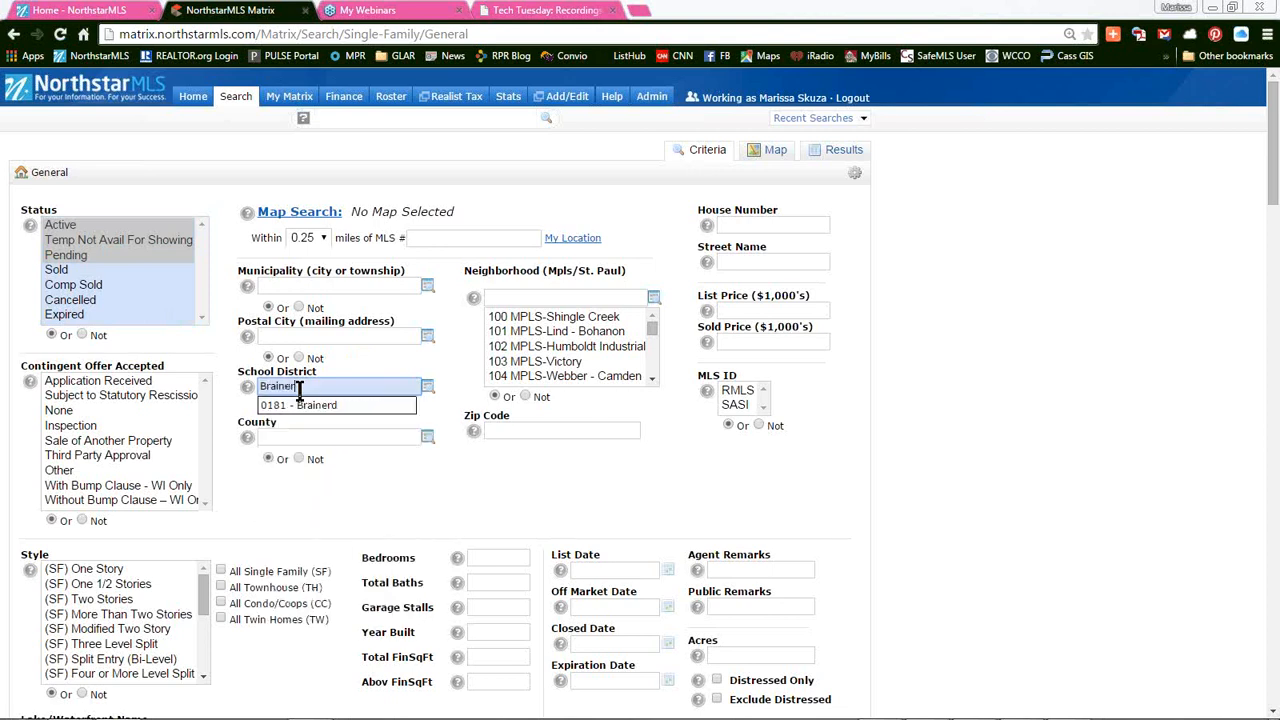
pyautogui.click(300, 405)
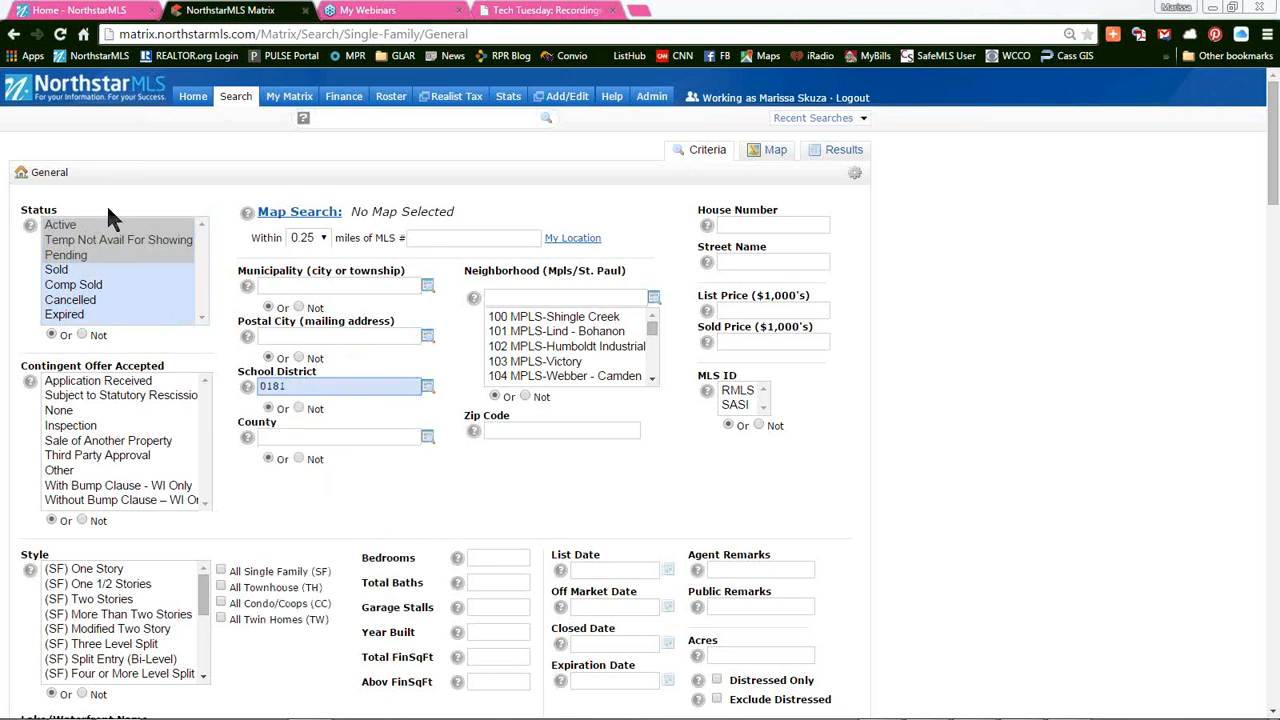
# Step: Limit the search to All Single Family (SF) styles with a list price of 100-200 and display the results
pyautogui.scroll(-2, 253, 412)
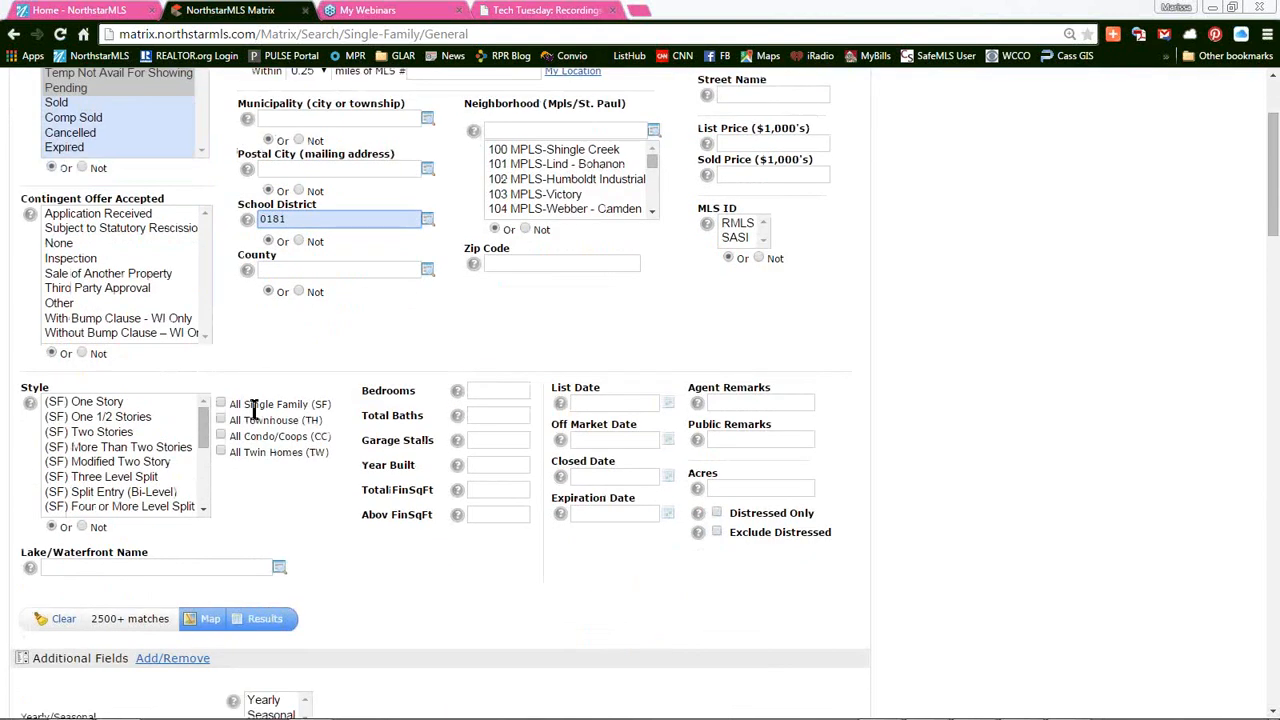
pyautogui.scroll(-1, 254, 410)
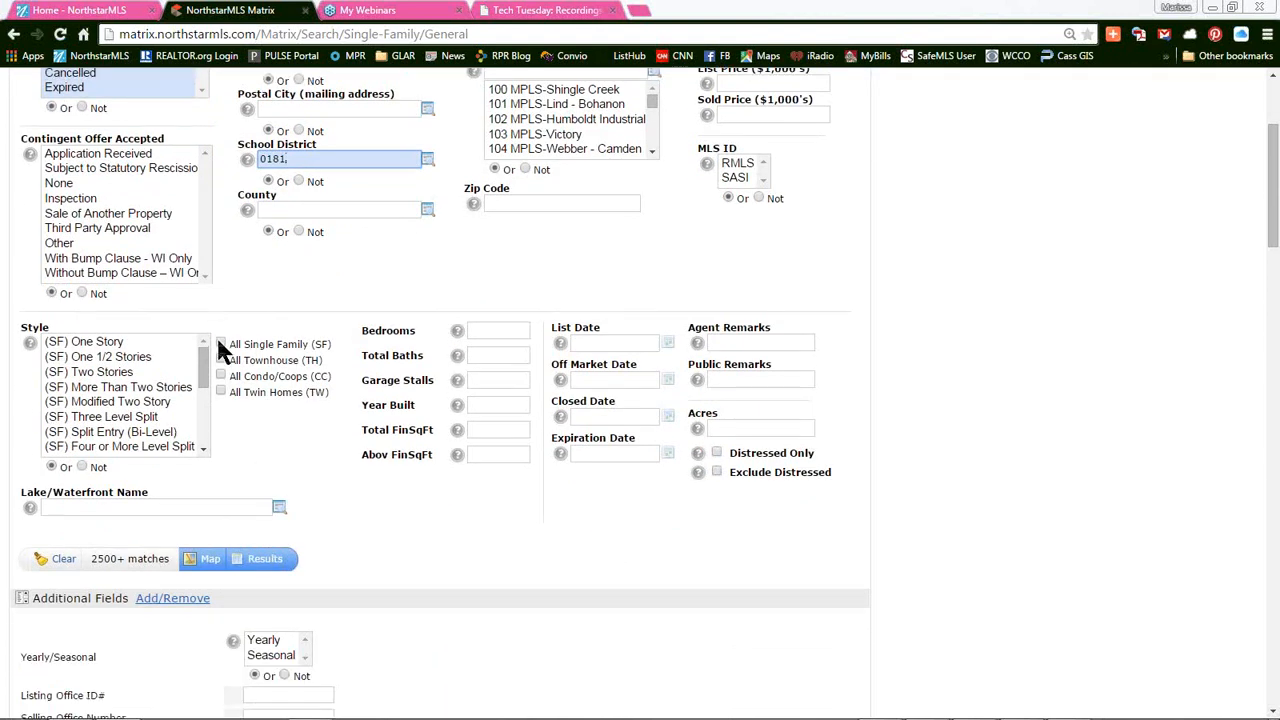
pyautogui.click(222, 345)
pyautogui.click(760, 84)
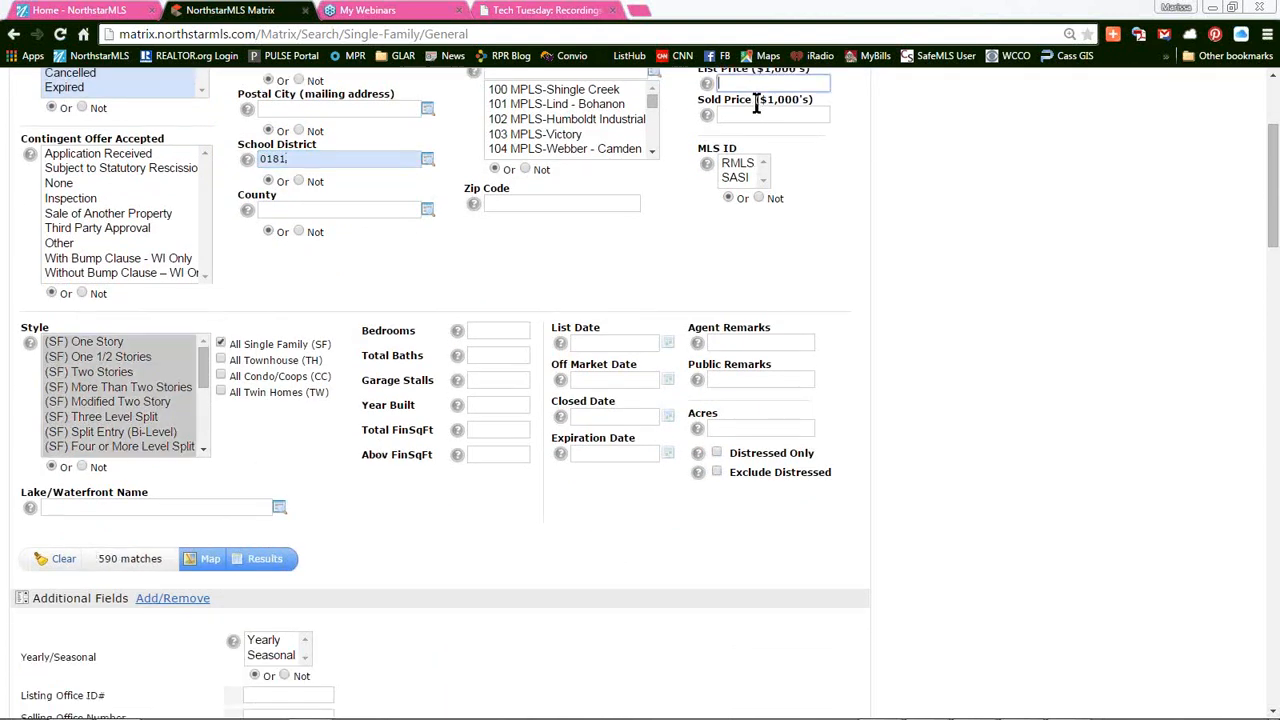
pyautogui.write('100-200')
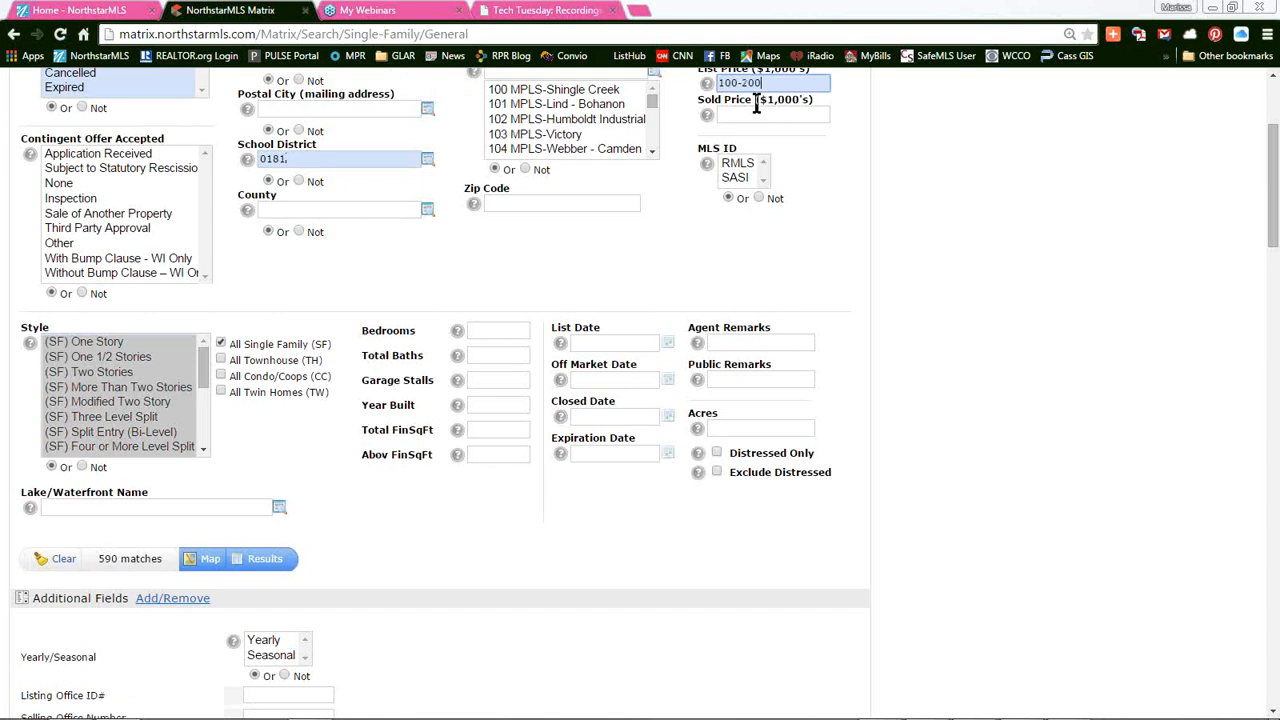
pyautogui.click(291, 563)
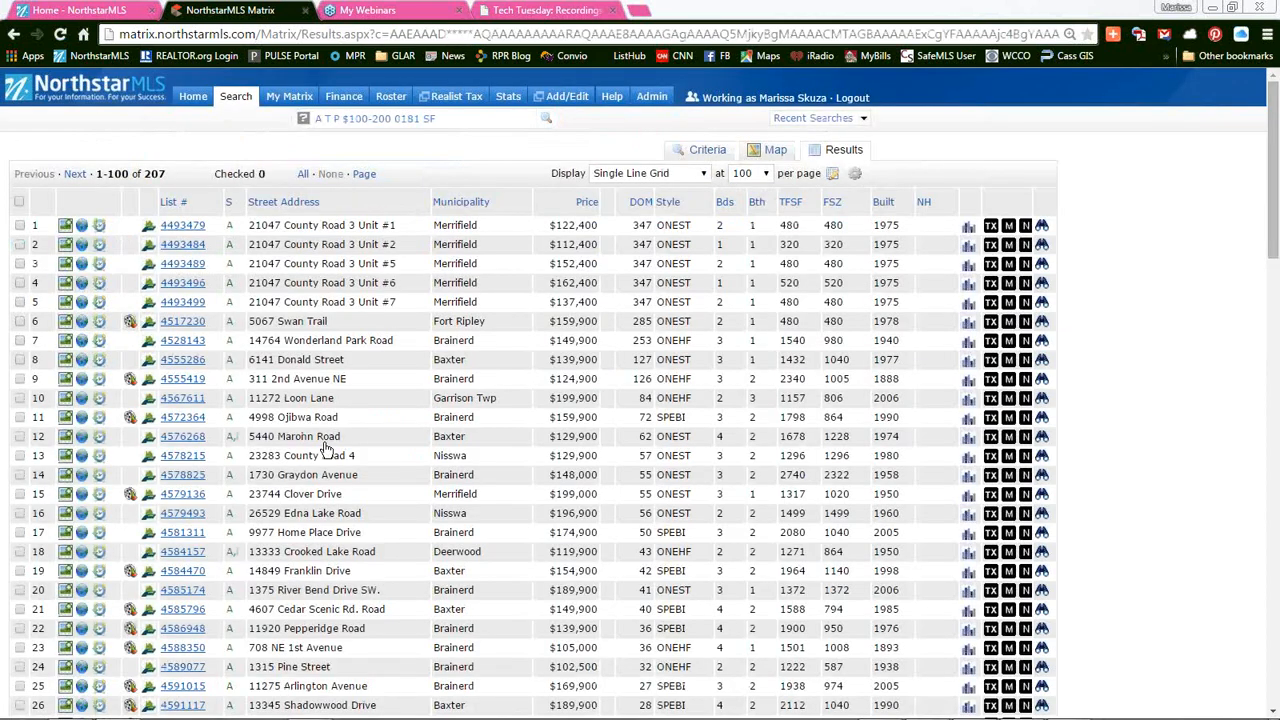
# Step: Start a new auto email from the search results
pyautogui.scroll(-2, 327, 450)
pyautogui.scroll(-15, 327, 450)
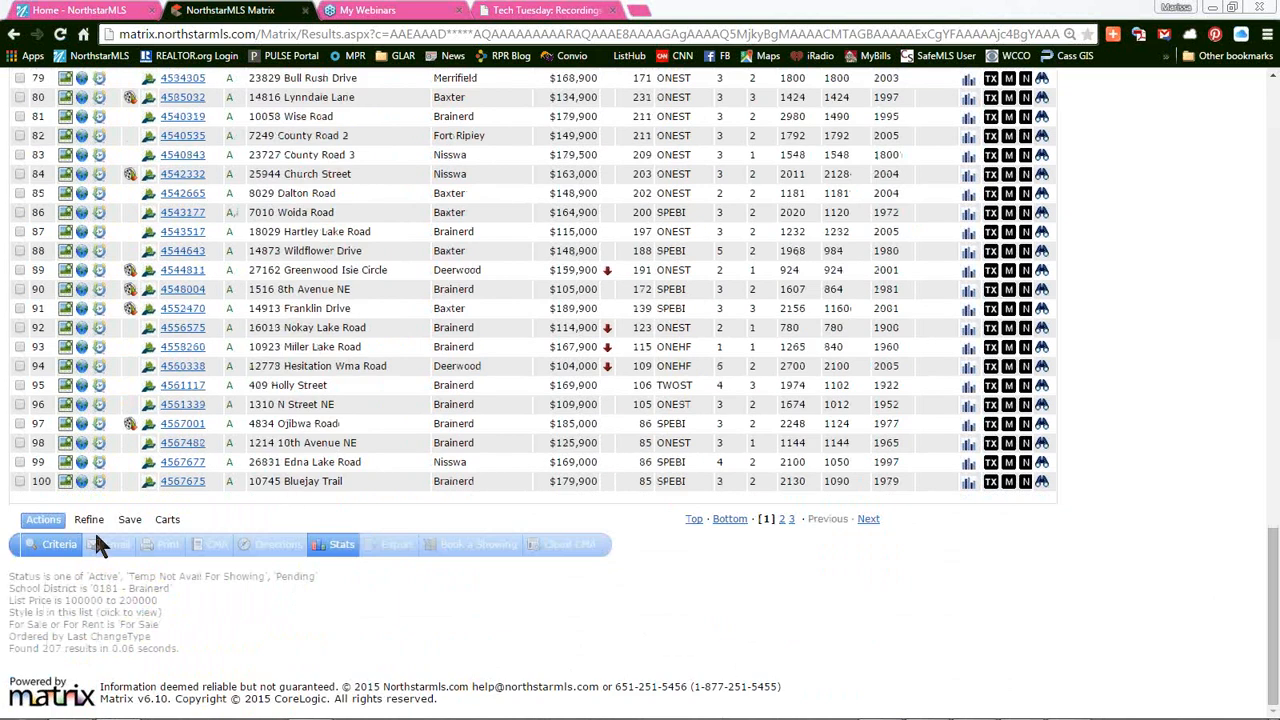
pyautogui.click(130, 519)
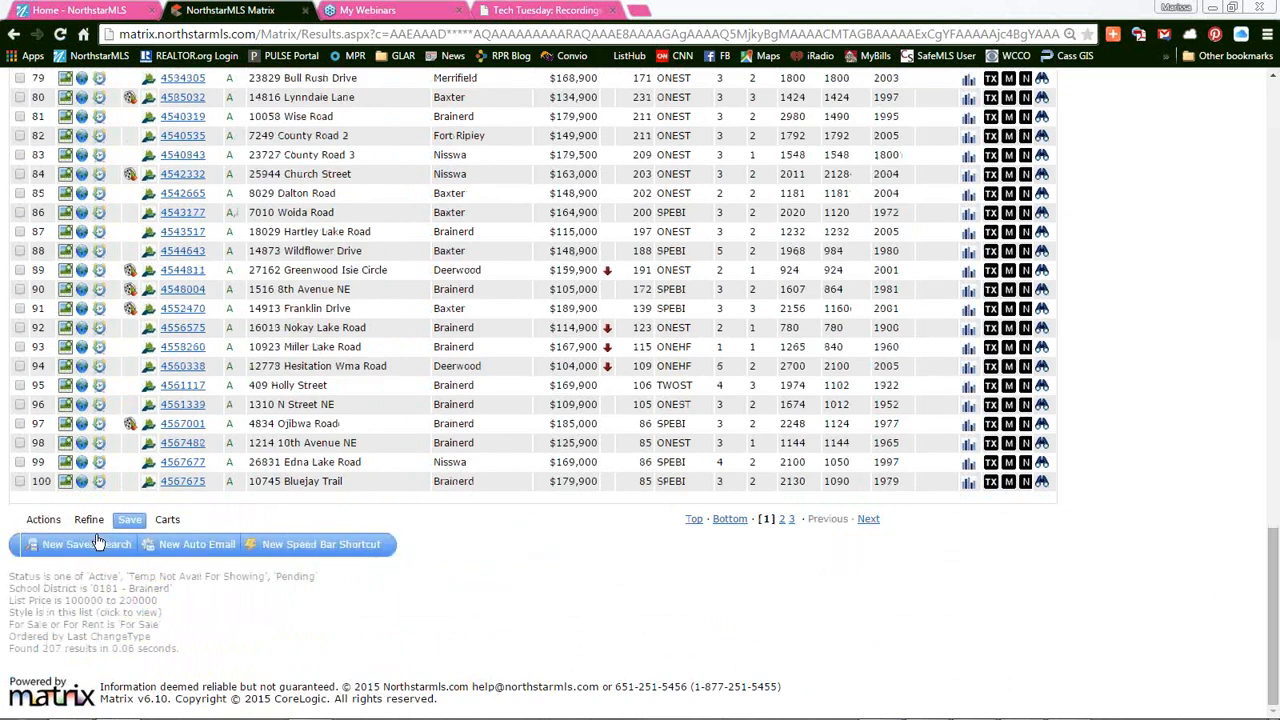
pyautogui.click(178, 545)
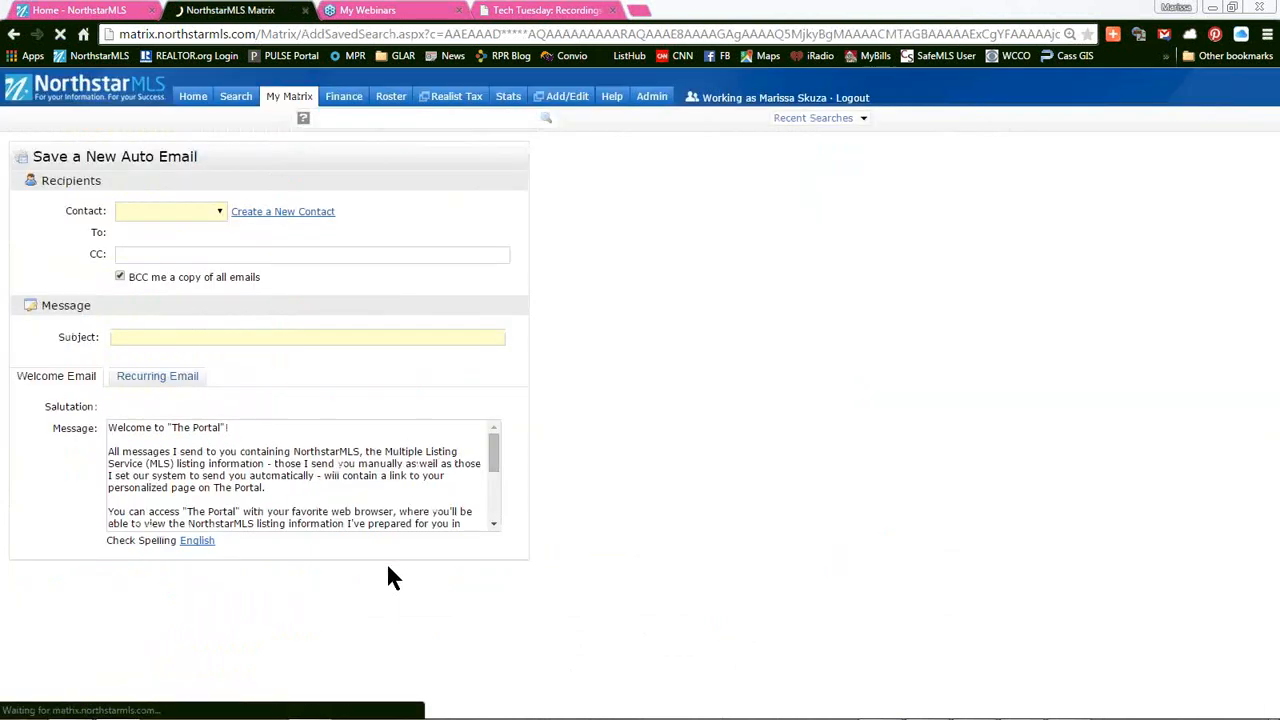
# Step: Choose the placeholder training contact as the auto email's recipient and enter the subject "Test Auto-Email"
pyautogui.click(188, 211)
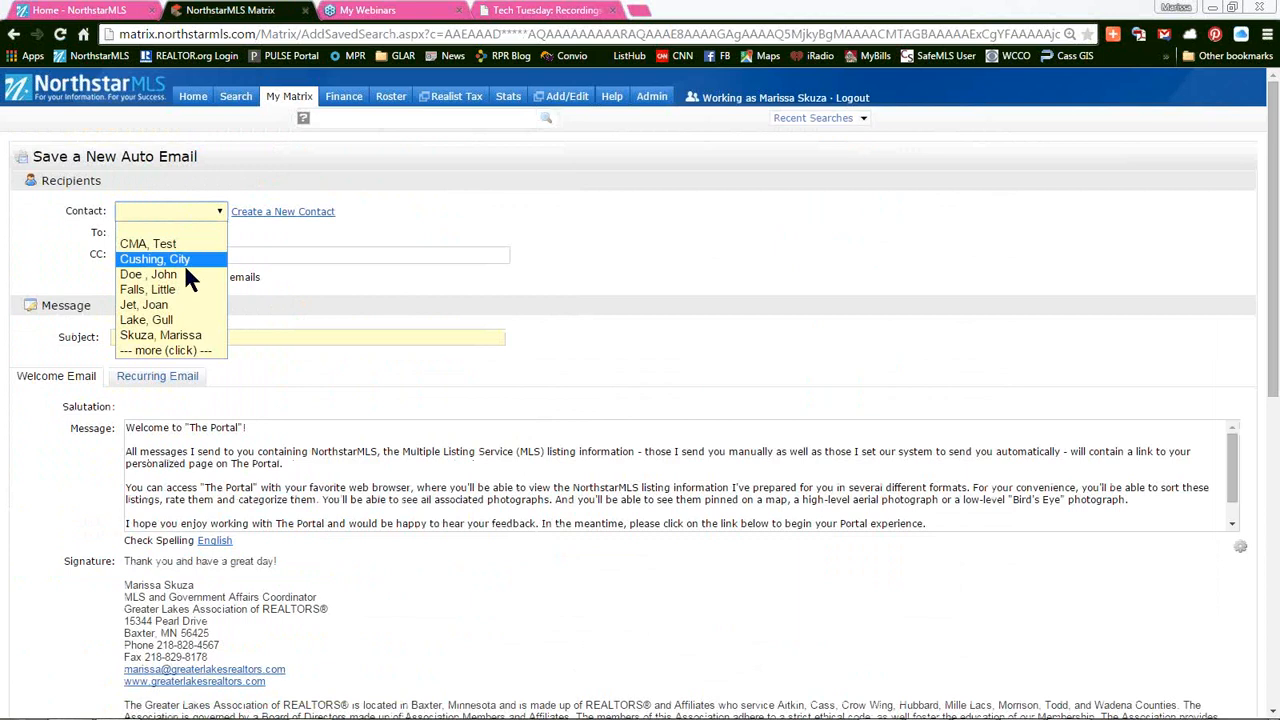
pyautogui.click(190, 276)
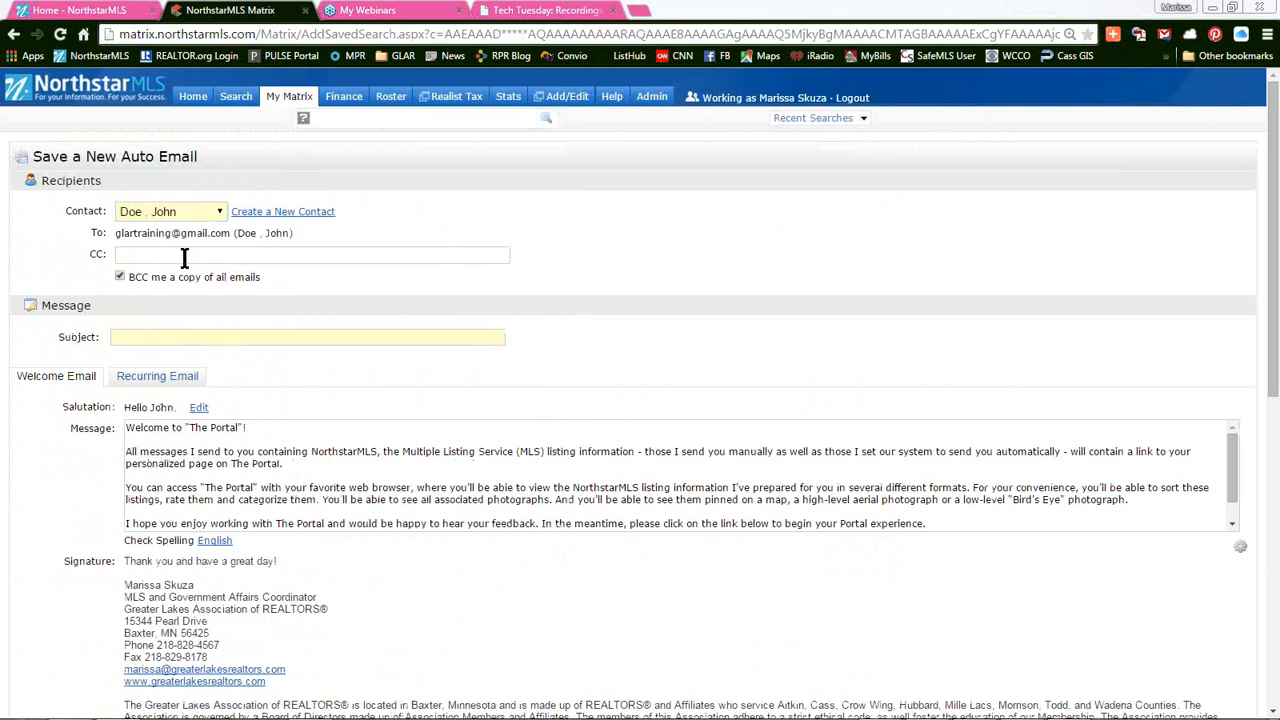
pyautogui.click(160, 337)
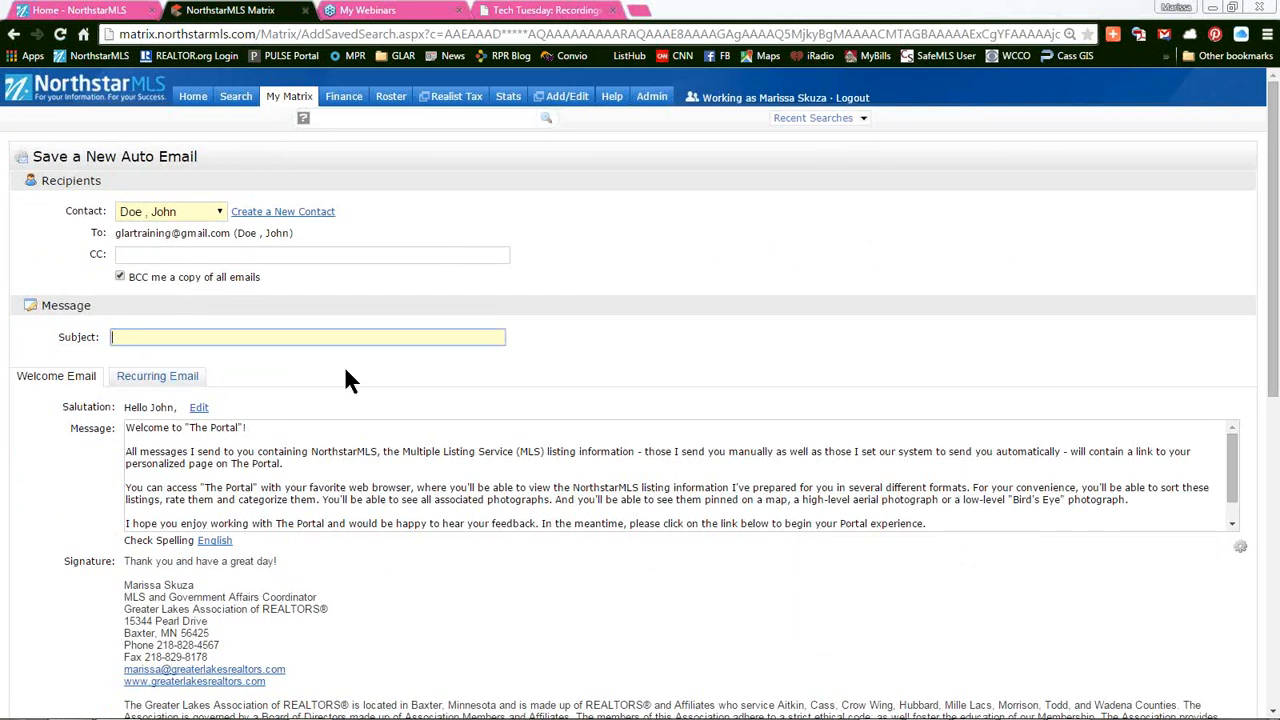
pyautogui.write('Test Auto-Email')
# Step: Examine the auto email's welcome message, its salutation and signature, and the recurring email message
pyautogui.scroll(-1, 200, 400)
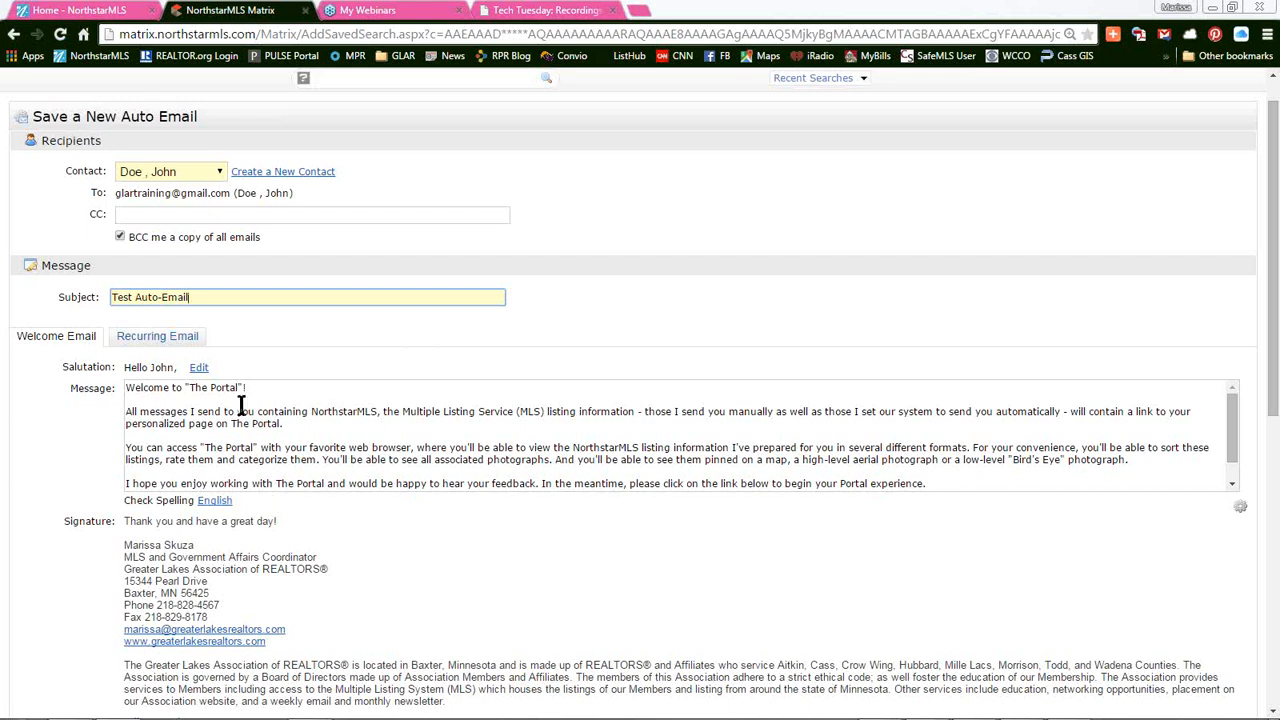
pyautogui.scroll(-2, 106, 434)
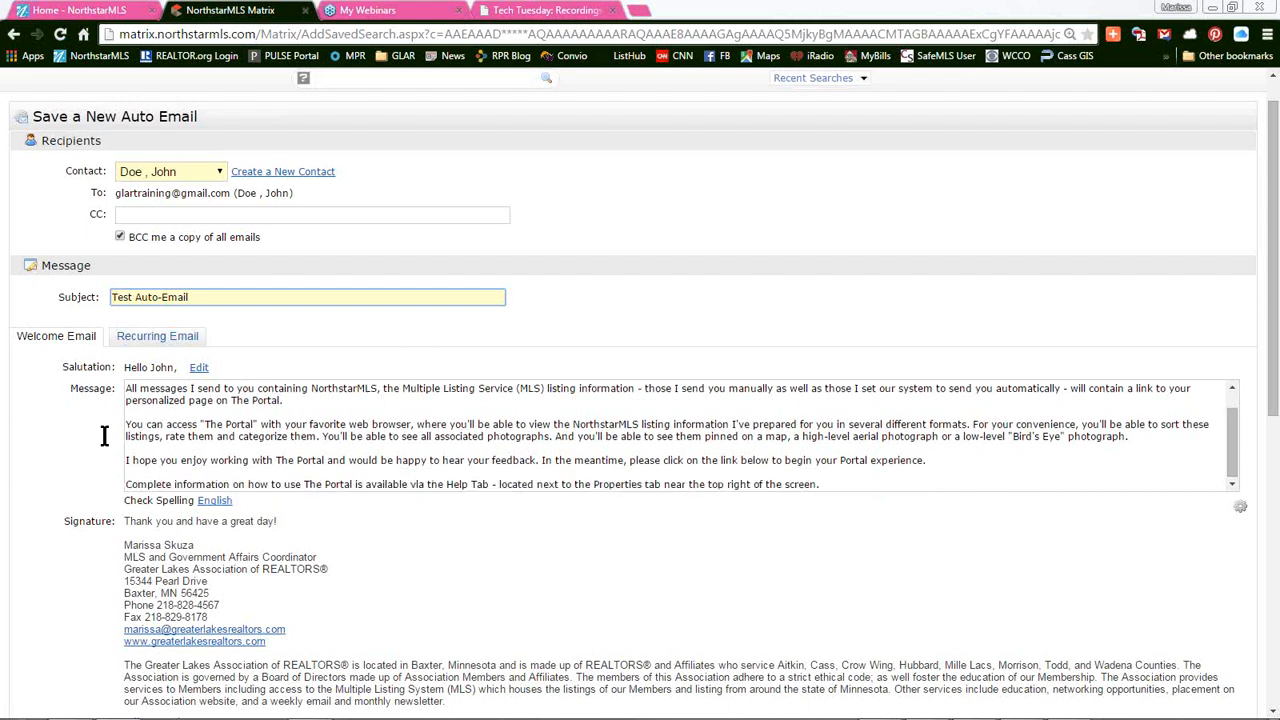
pyautogui.scroll(-1, 220, 420)
pyautogui.scroll(3, 226, 422)
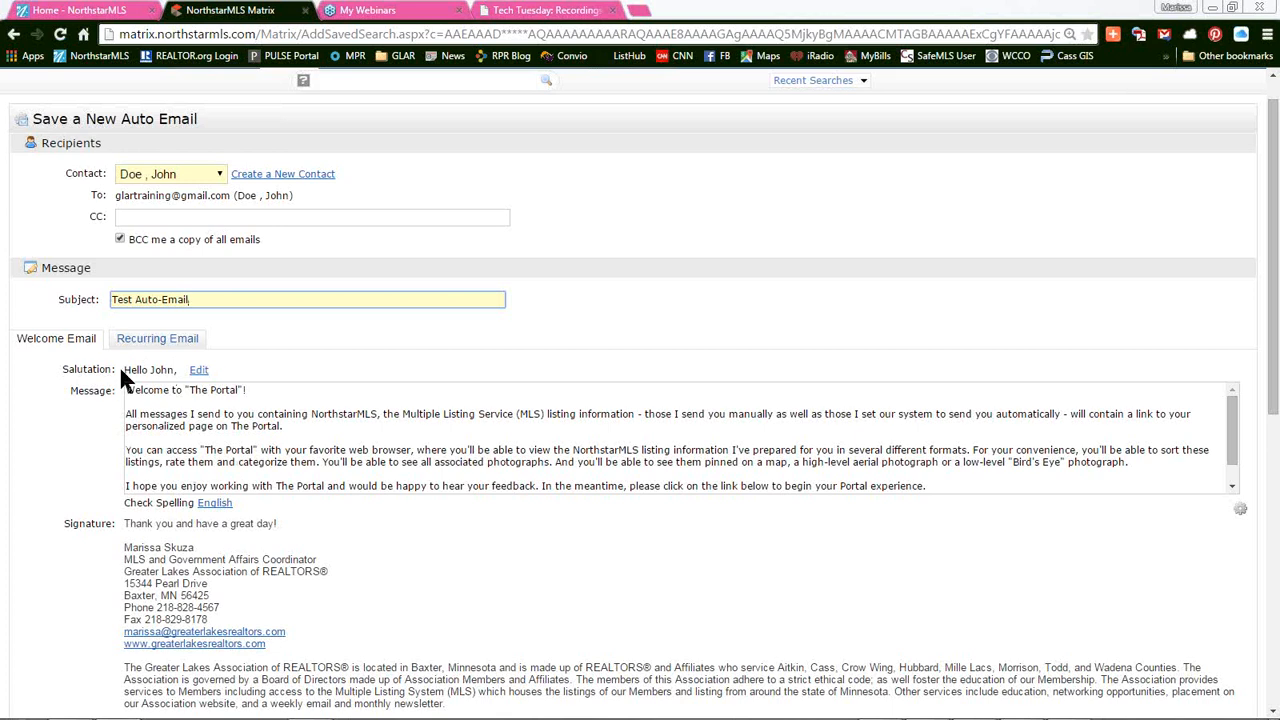
pyautogui.moveTo(120, 369); pyautogui.dragTo(169, 371)
pyautogui.click(171, 392)
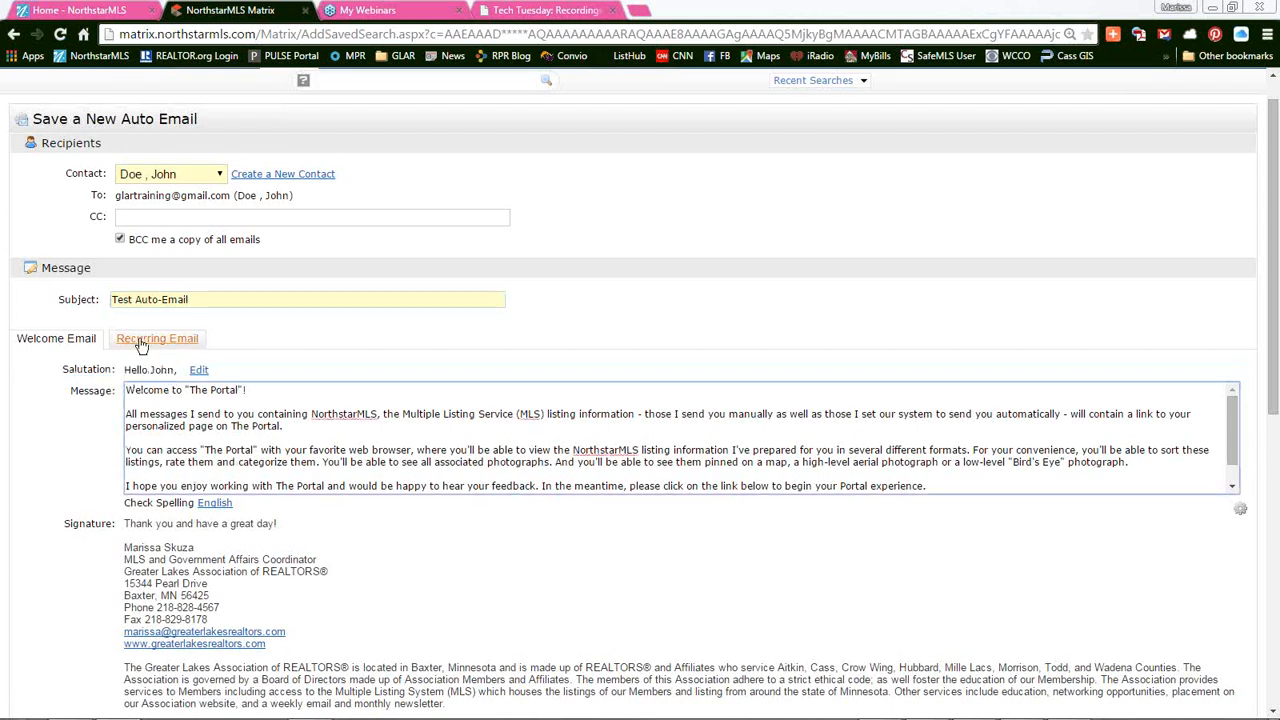
pyautogui.click(141, 341)
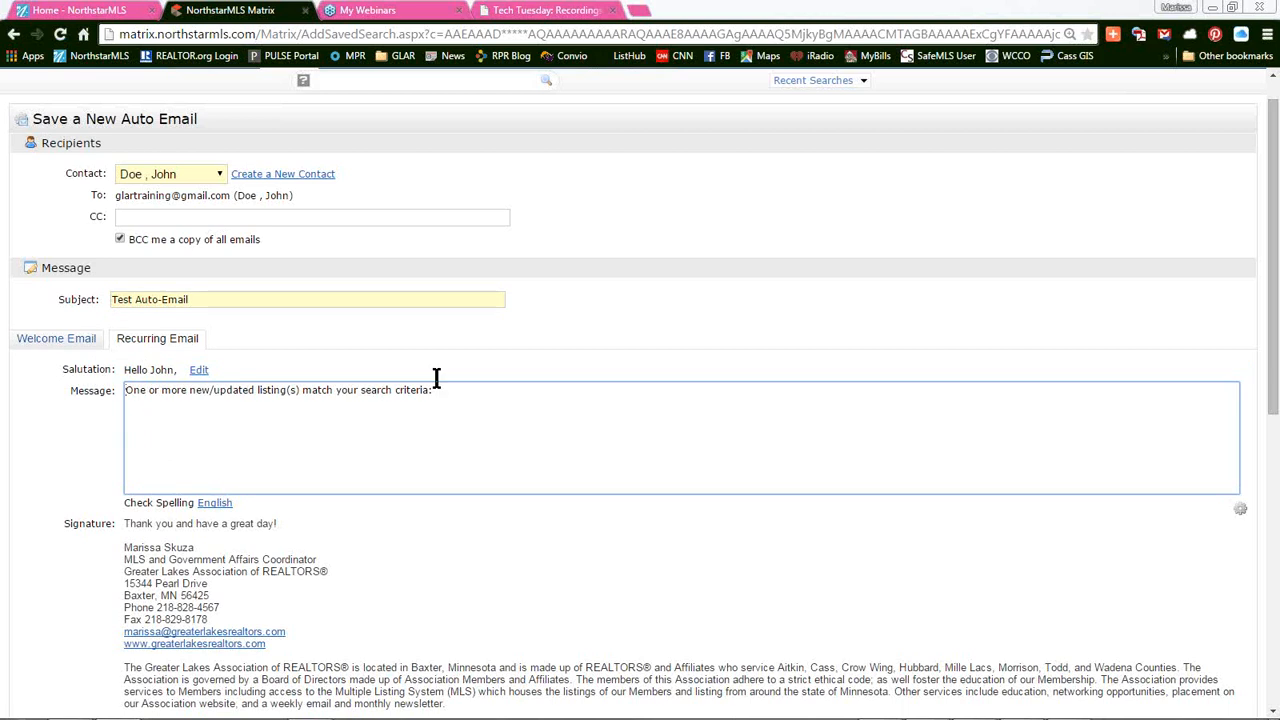
# Step: Turn off showing this contact in Reverse Prospecting results, and review the Favorite Search option without enabling it
pyautogui.scroll(-2, 419, 469)
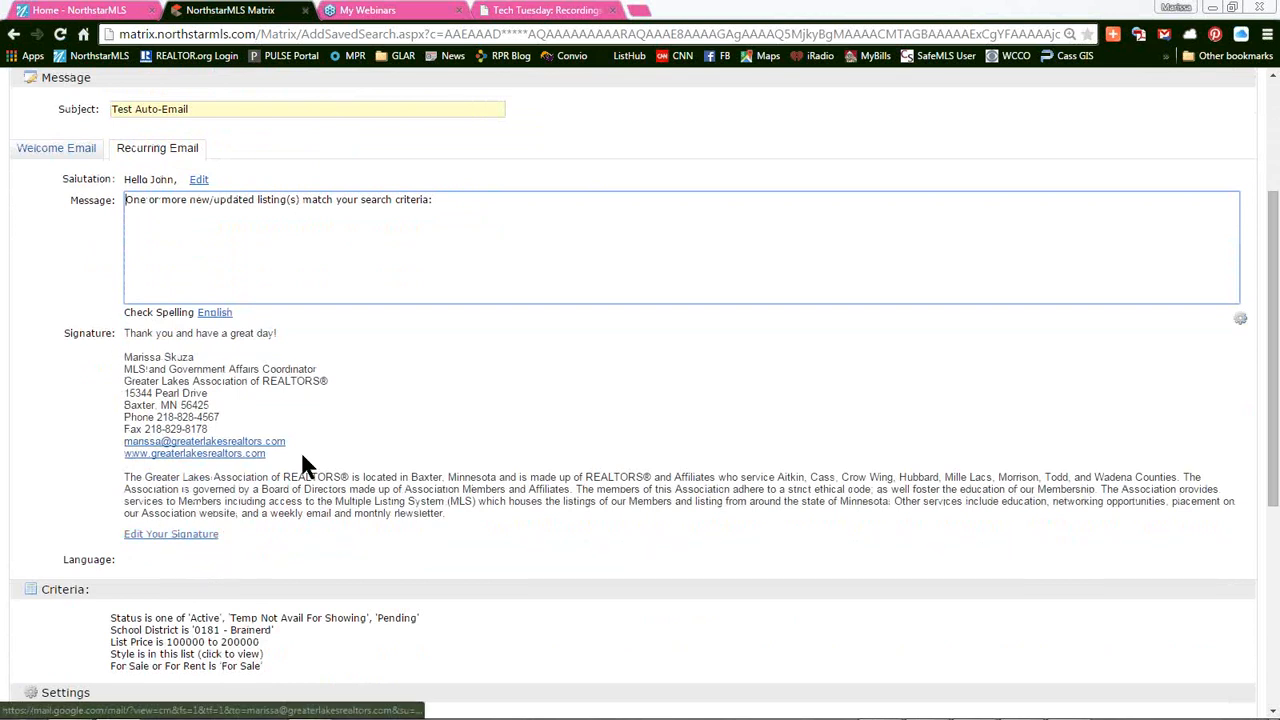
pyautogui.scroll(-2, 313, 540)
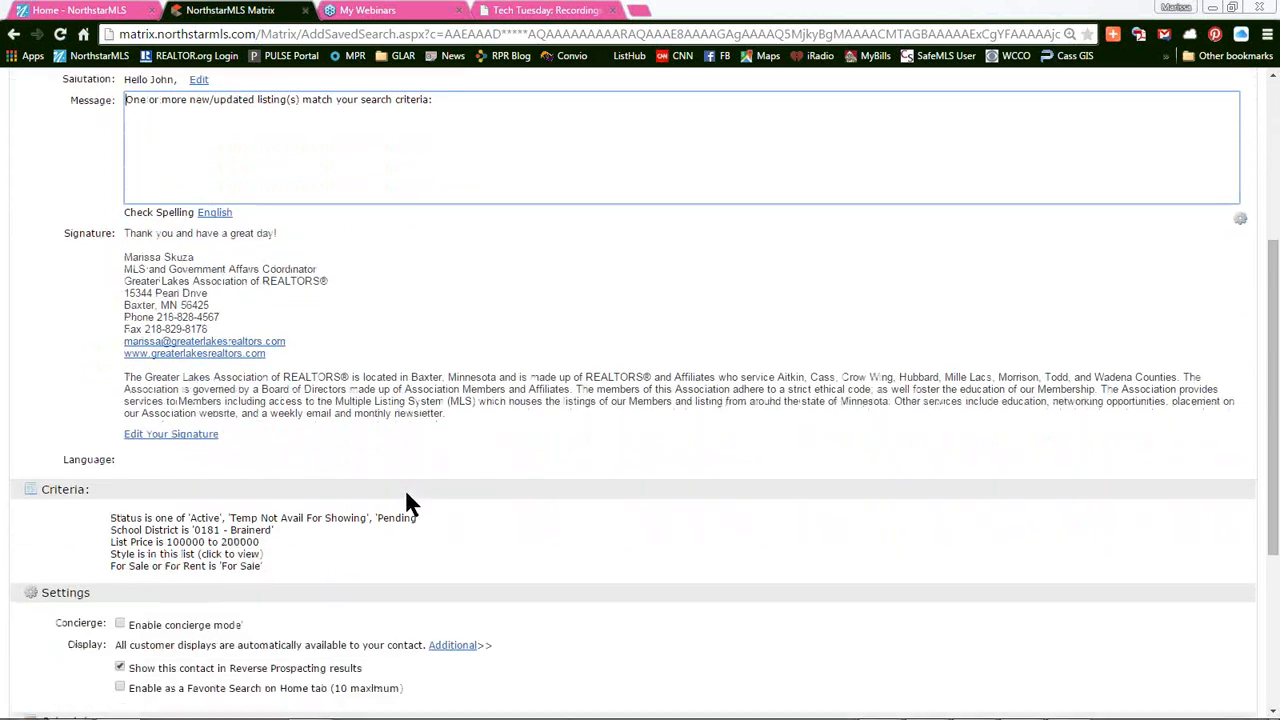
pyautogui.scroll(-2, 406, 503)
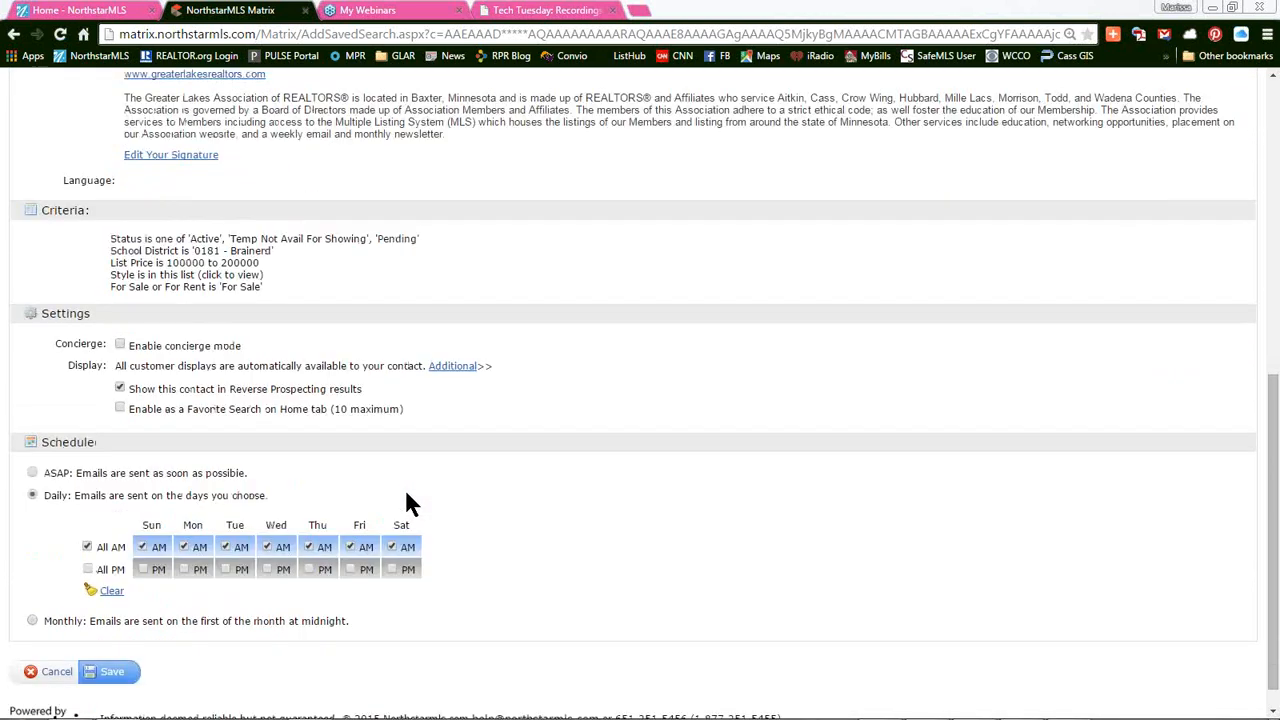
pyautogui.click(120, 389)
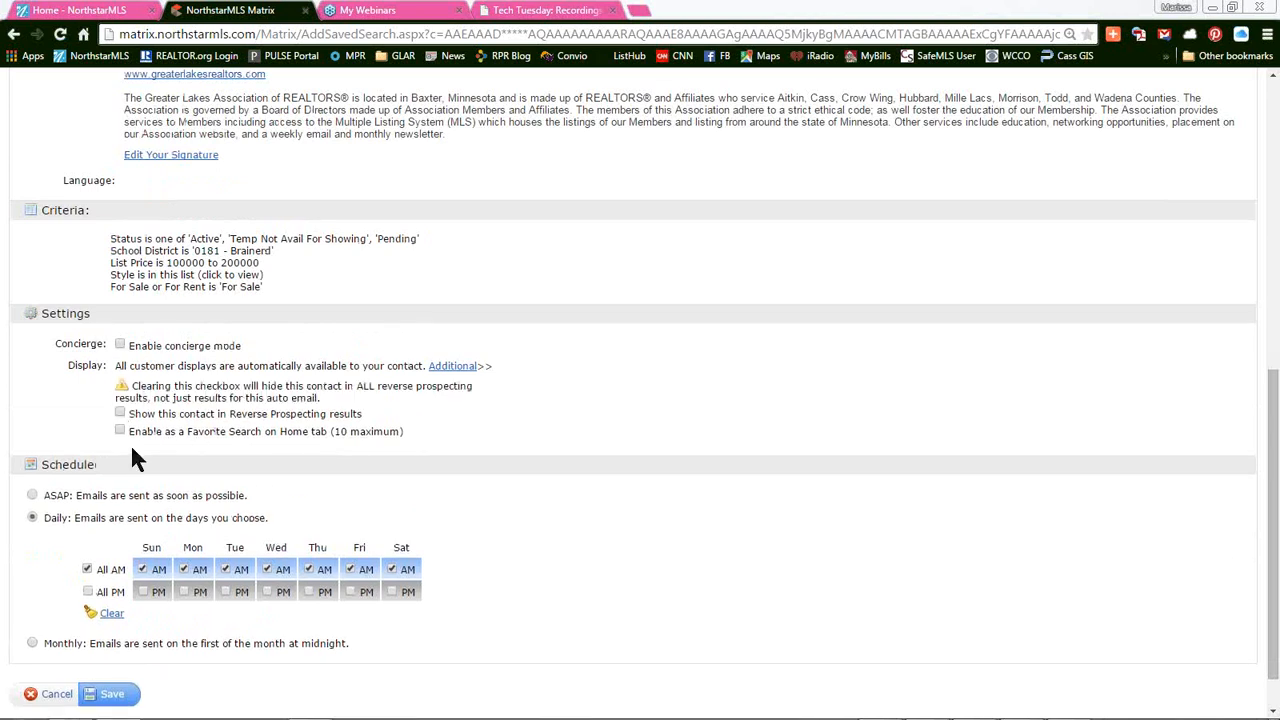
pyautogui.moveTo(131, 434); pyautogui.dragTo(395, 436)
pyautogui.click(468, 485)
# Step: Schedule the auto email to be sent ASAP and save it
pyautogui.click(34, 496)
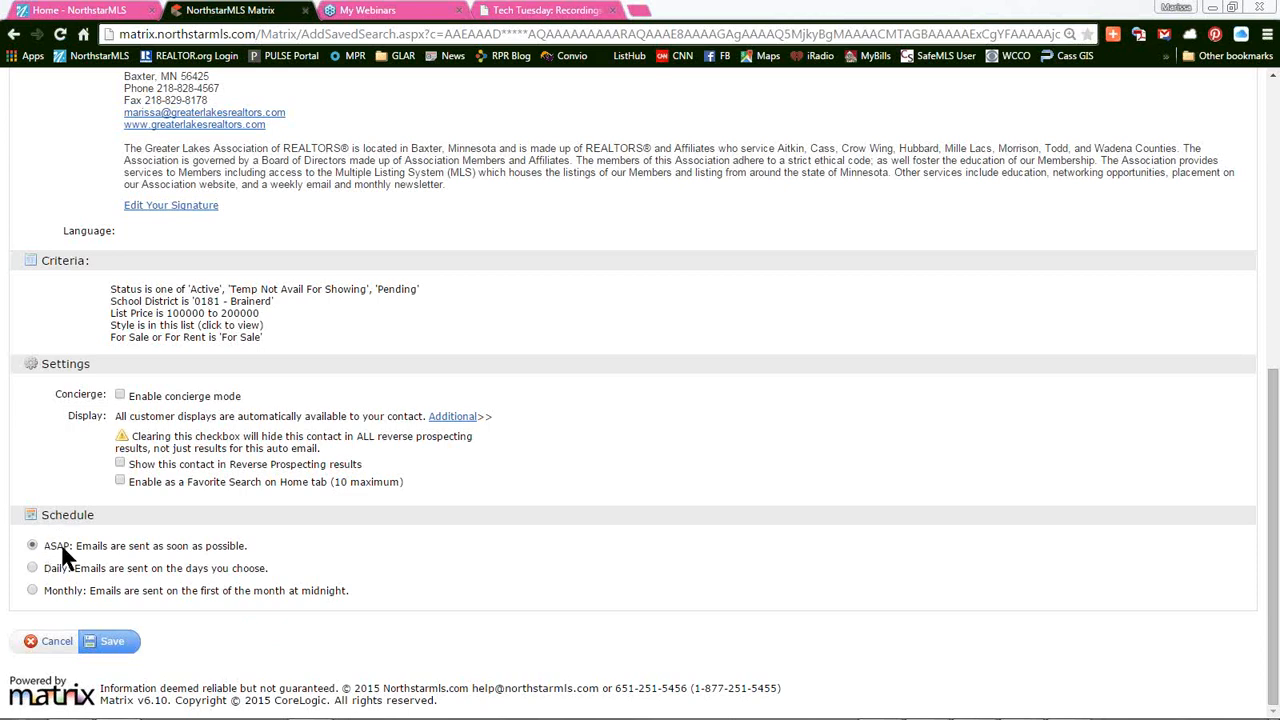
pyautogui.moveTo(74, 546); pyautogui.dragTo(271, 546)
pyautogui.click(310, 552)
pyautogui.moveTo(255, 546); pyautogui.dragTo(80, 546)
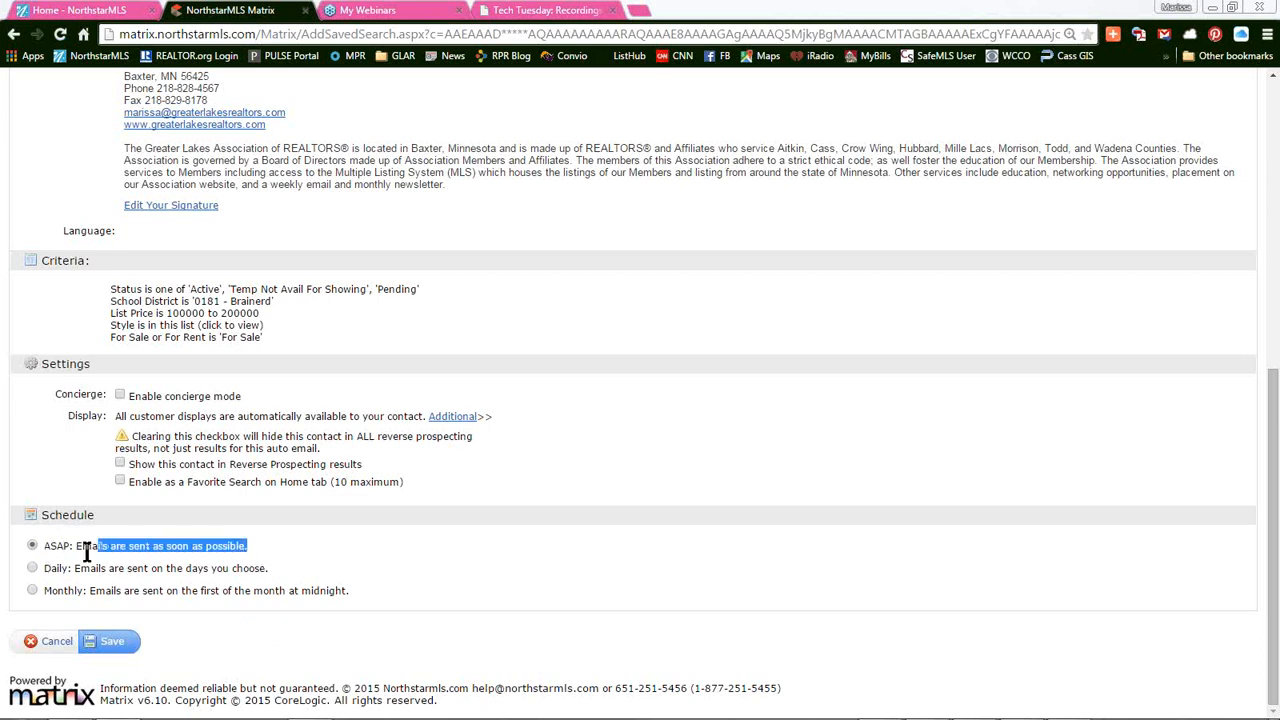
pyautogui.click(369, 563)
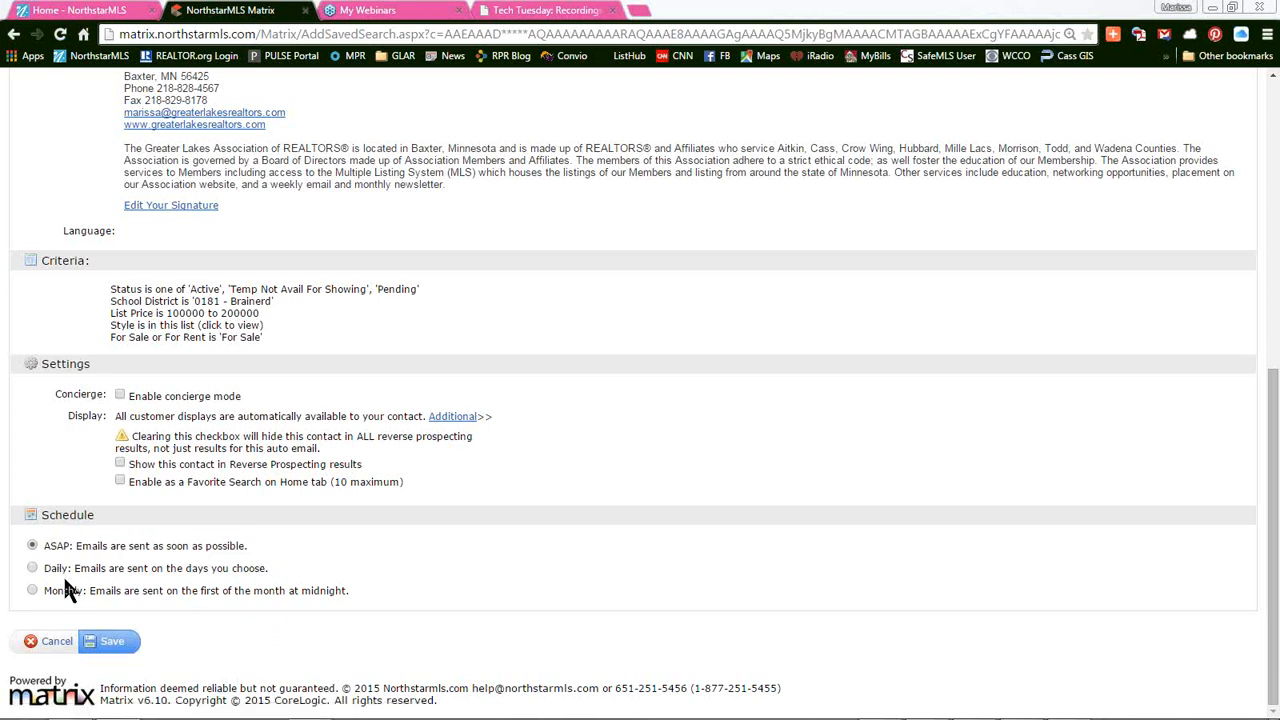
pyautogui.click(111, 643)
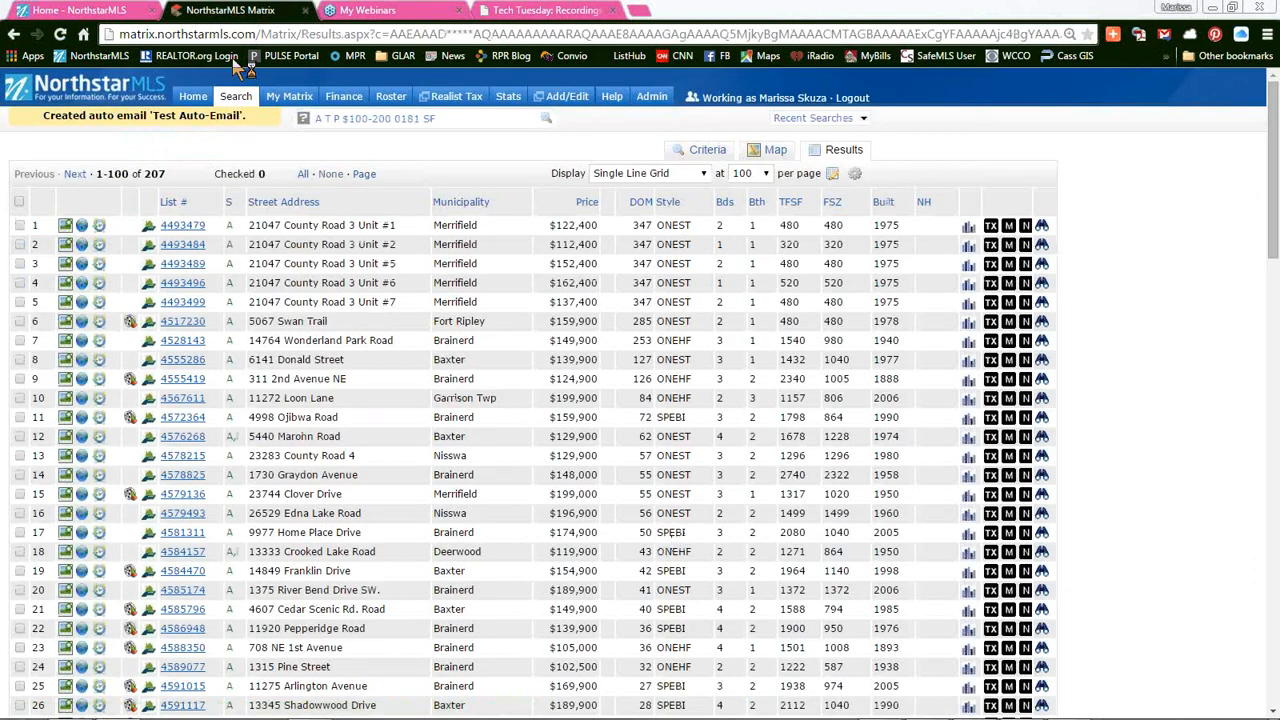
# Step: Open the Test Auto-Email from the saved auto emails in the client portal and look through its property listings
pyautogui.moveTo(262, 100)
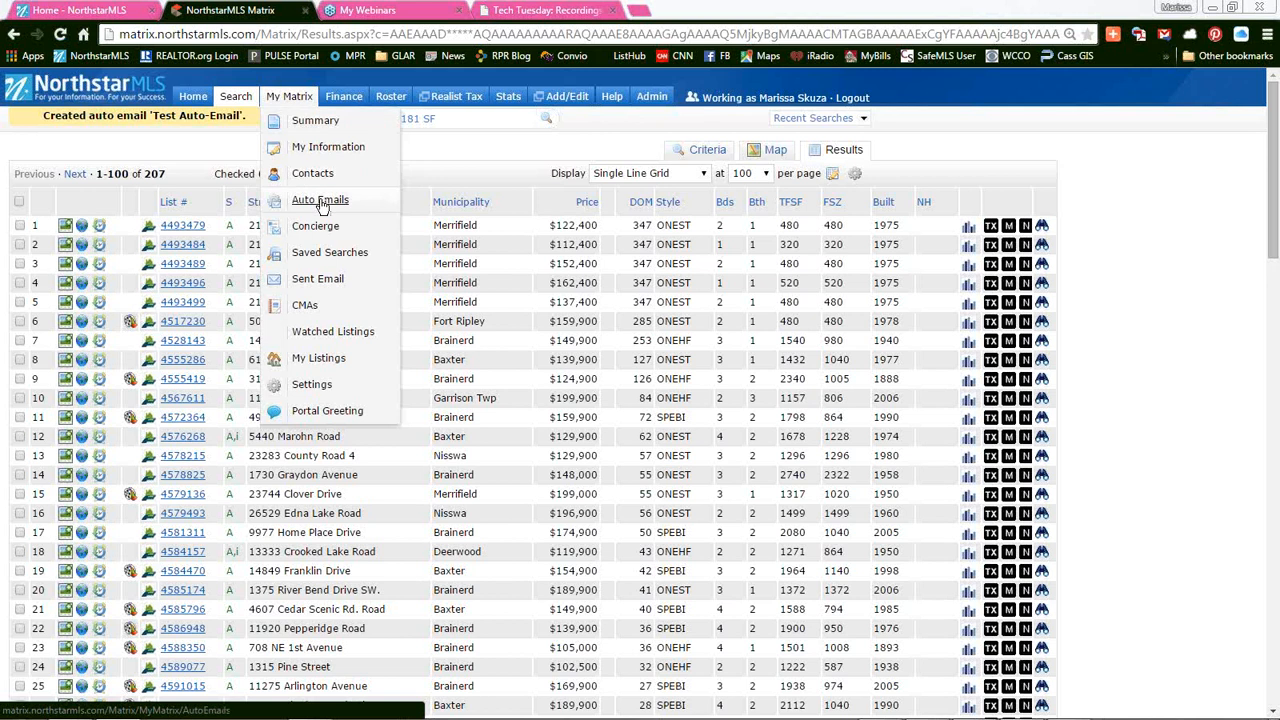
pyautogui.click(320, 204)
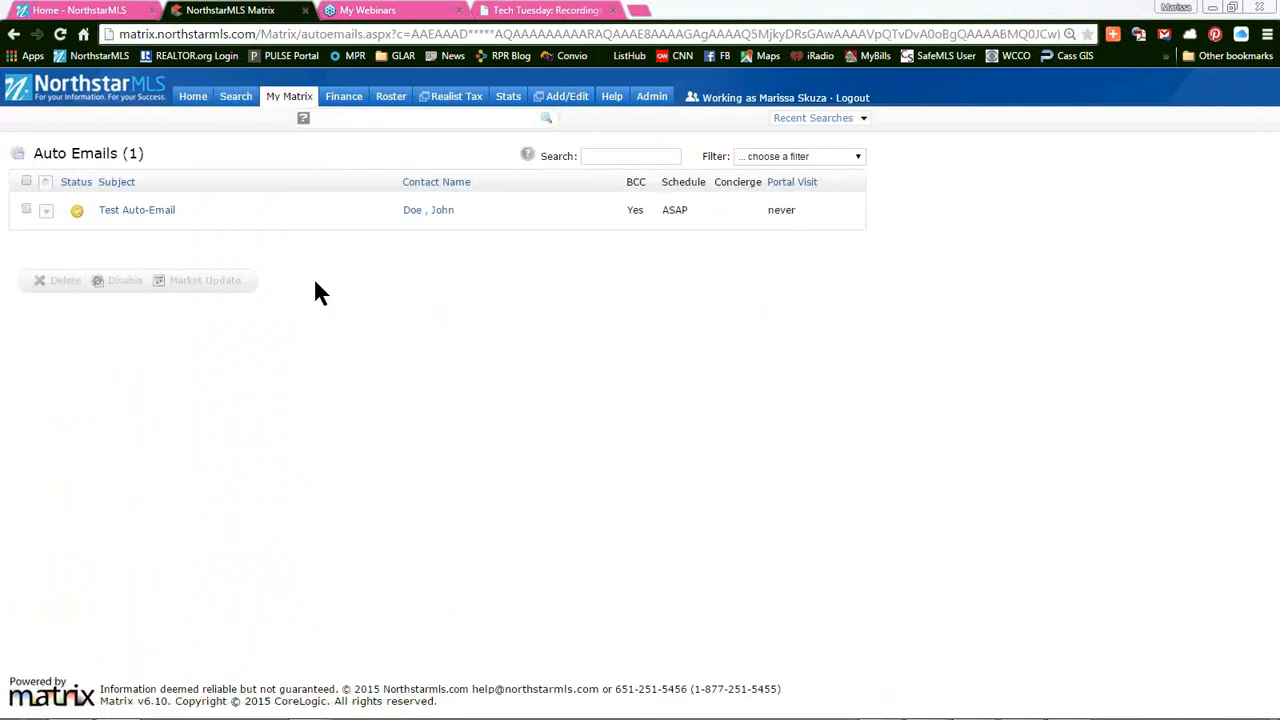
pyautogui.click(47, 212)
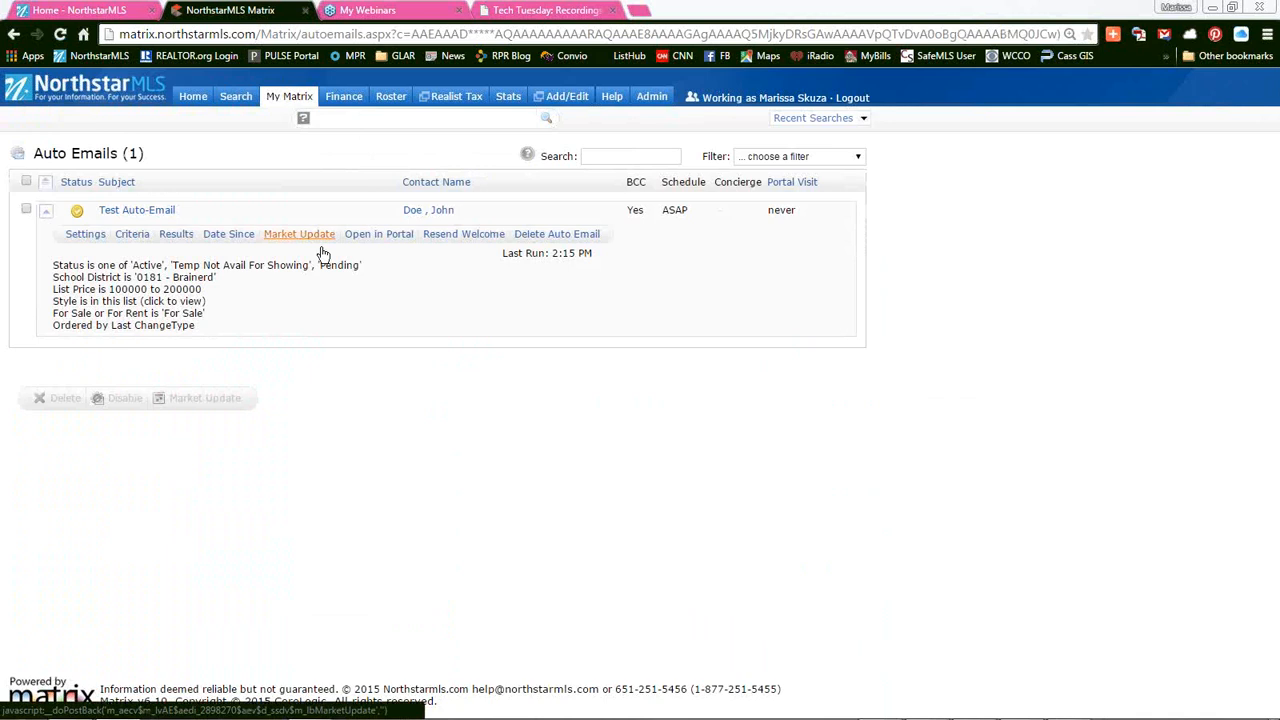
pyautogui.click(384, 236)
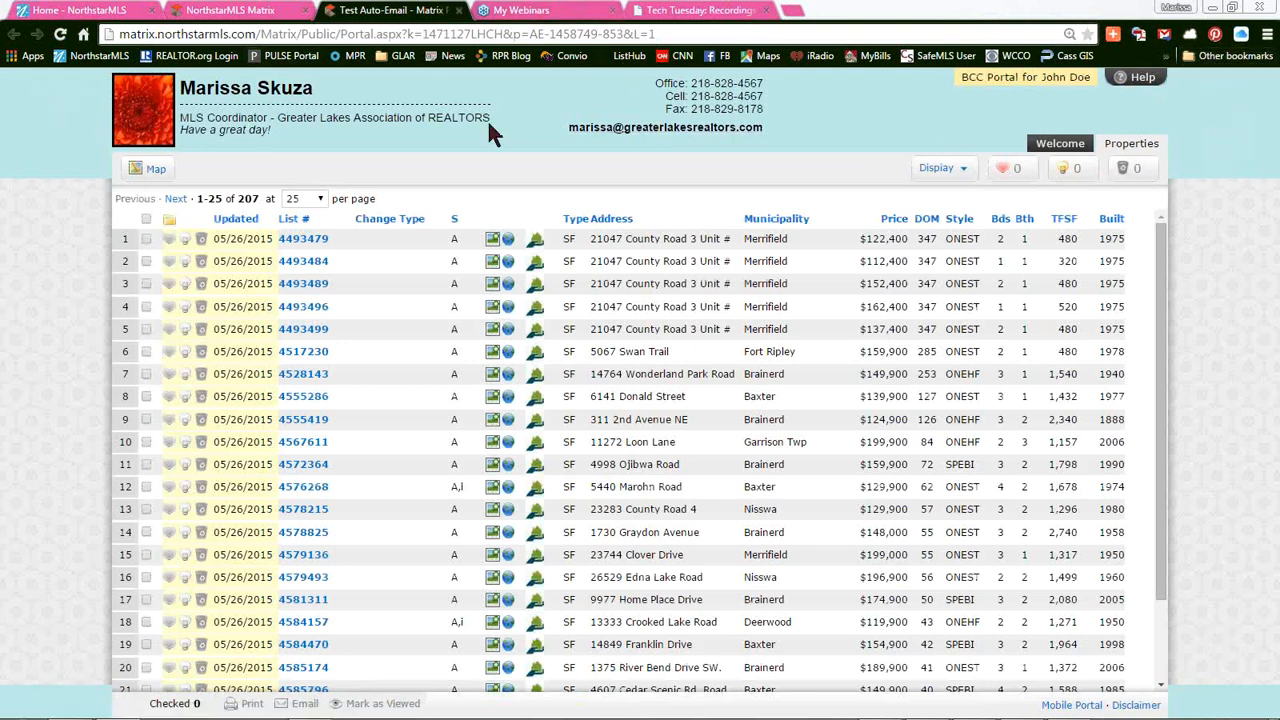
pyautogui.scroll(-2, 710, 300)
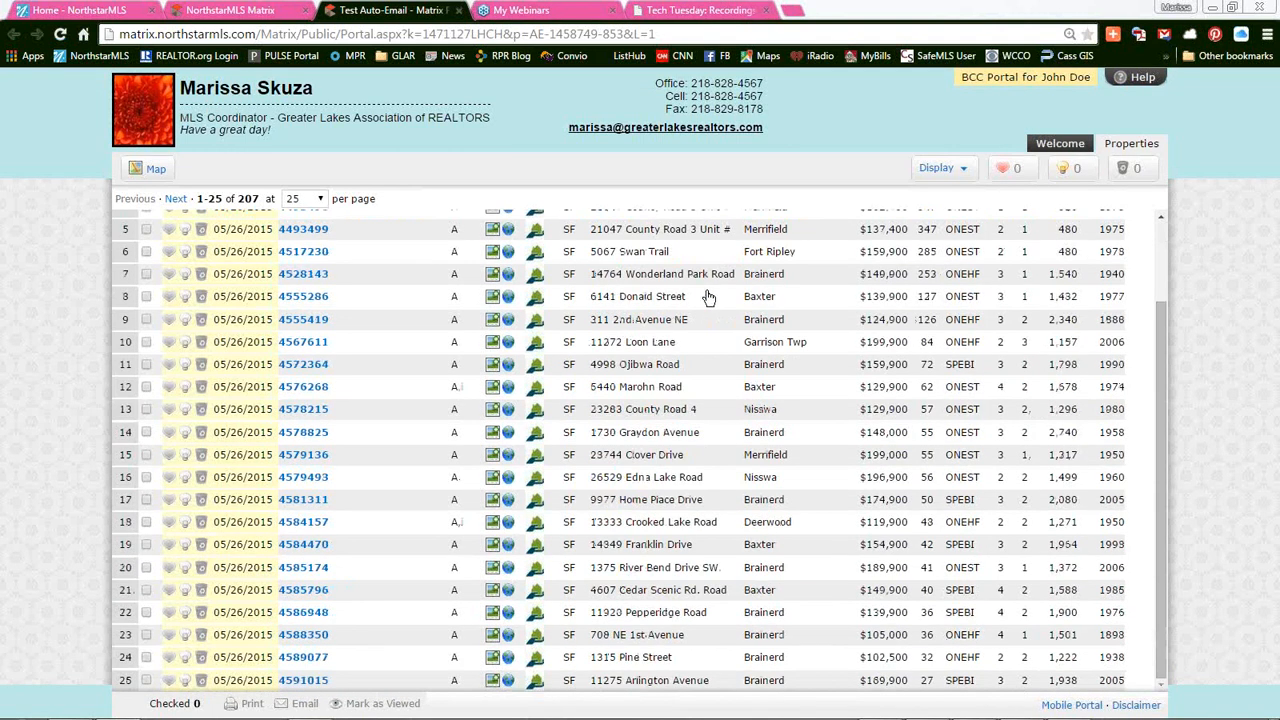
pyautogui.scroll(2, 706, 297)
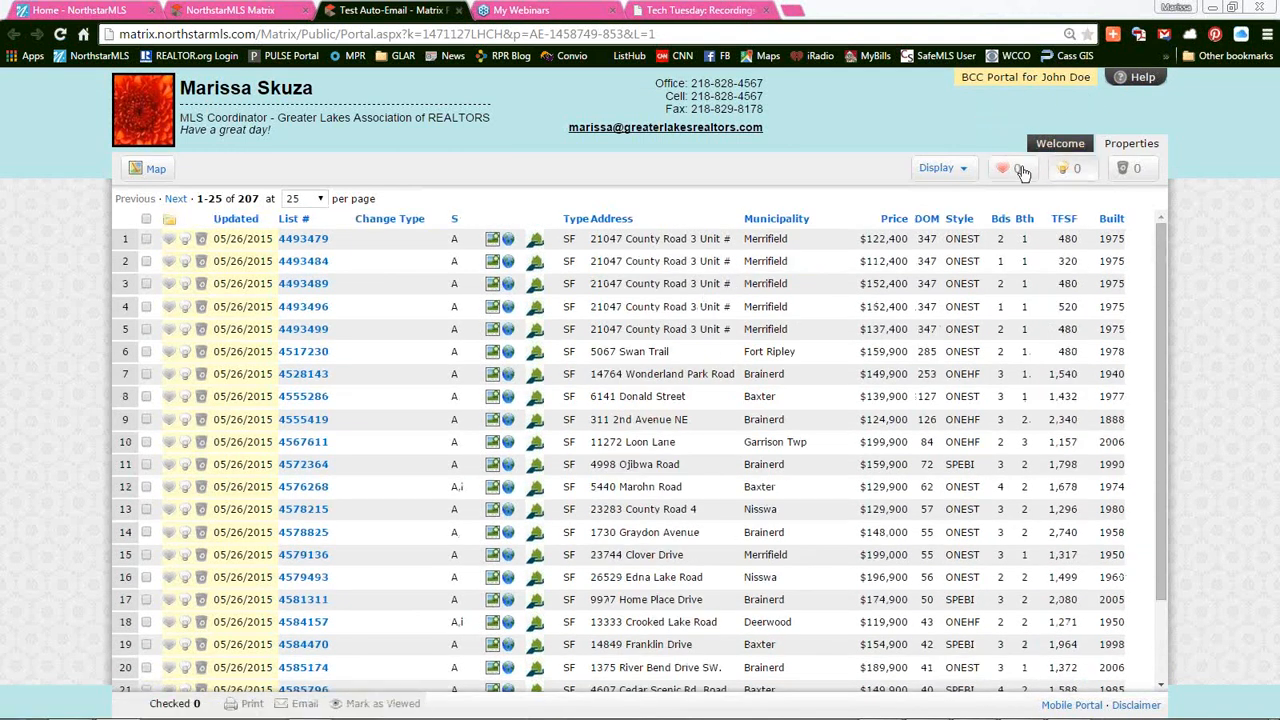
# Step: Review the portal's welcome page, including the greeting and the Direct Emails and Reports section, and close the portal
pyautogui.click(1070, 145)
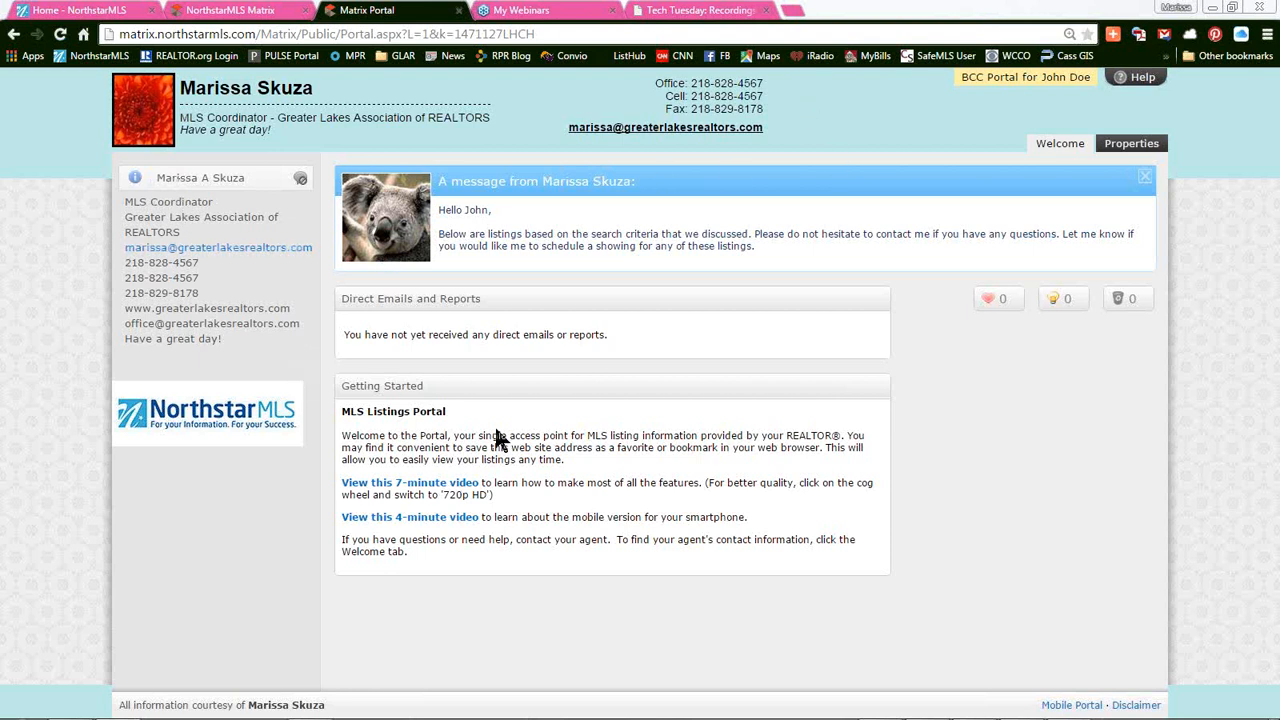
pyautogui.moveTo(357, 297); pyautogui.dragTo(495, 291)
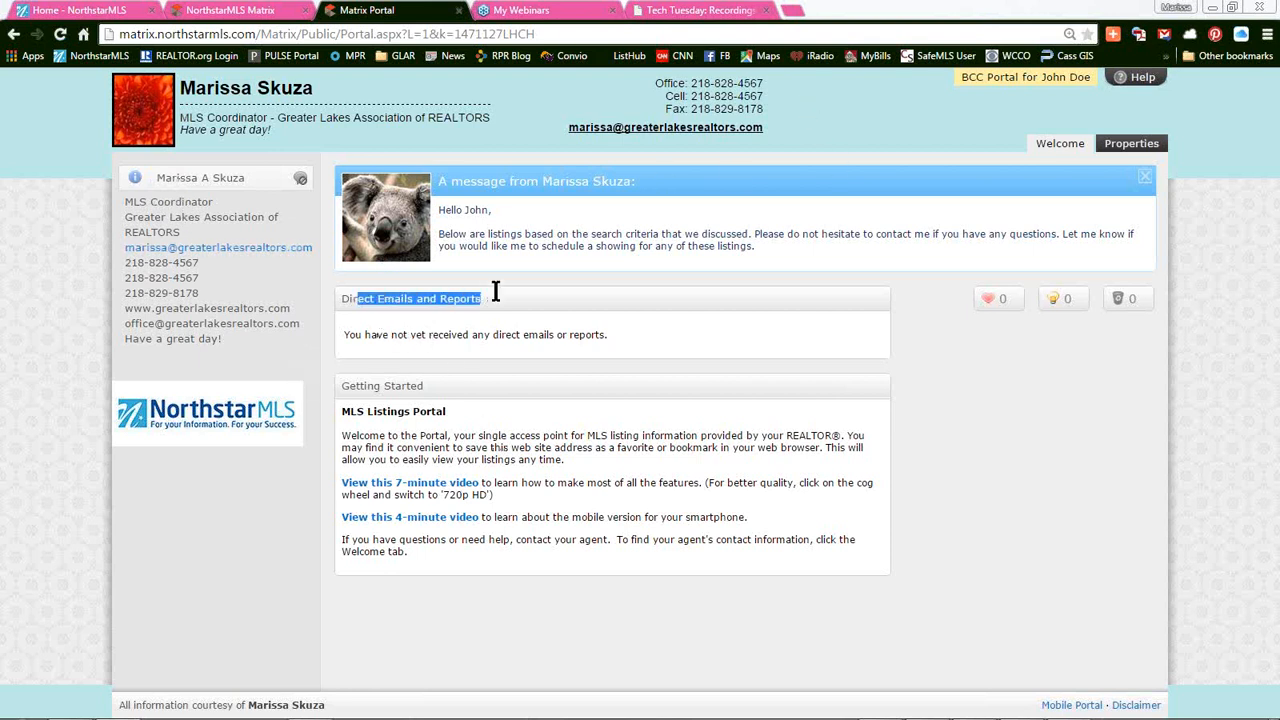
pyautogui.moveTo(344, 302); pyautogui.dragTo(492, 300)
pyautogui.click(459, 12)
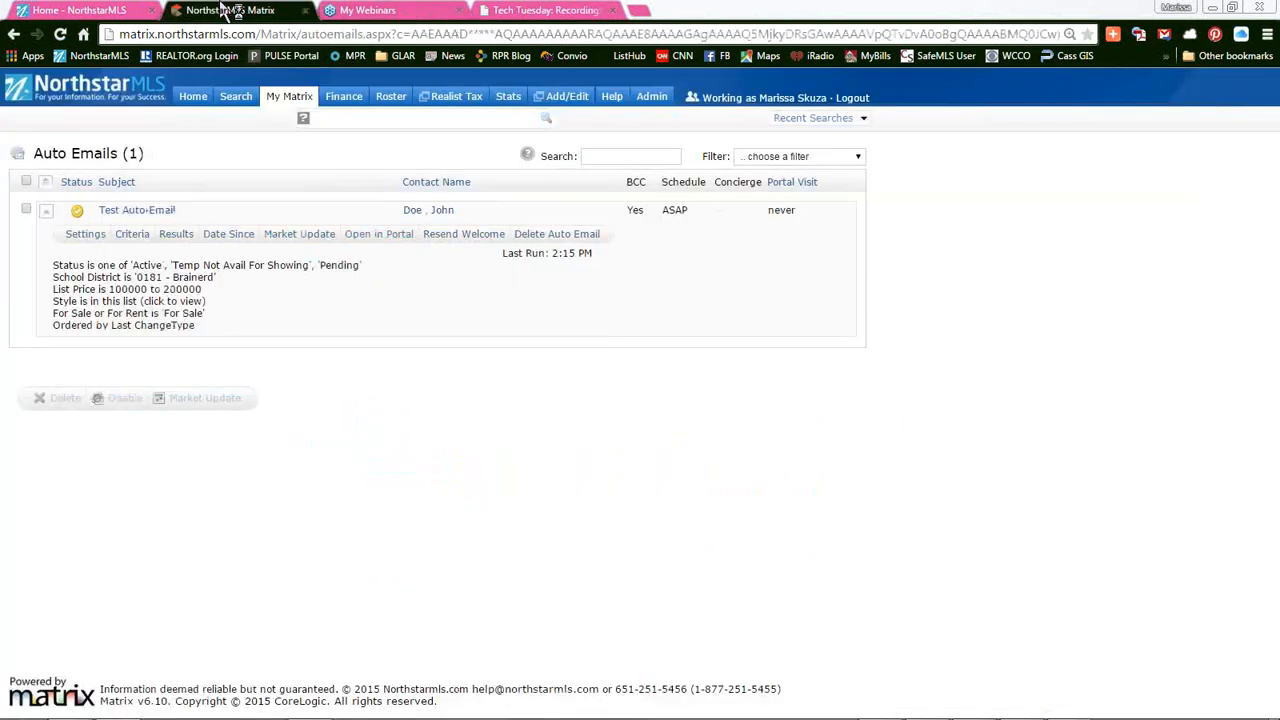
# Step: On the Matrix home page, move the Hot Sheets widget directly below Market Watch, above My Favorite Searches
pyautogui.click(192, 99)
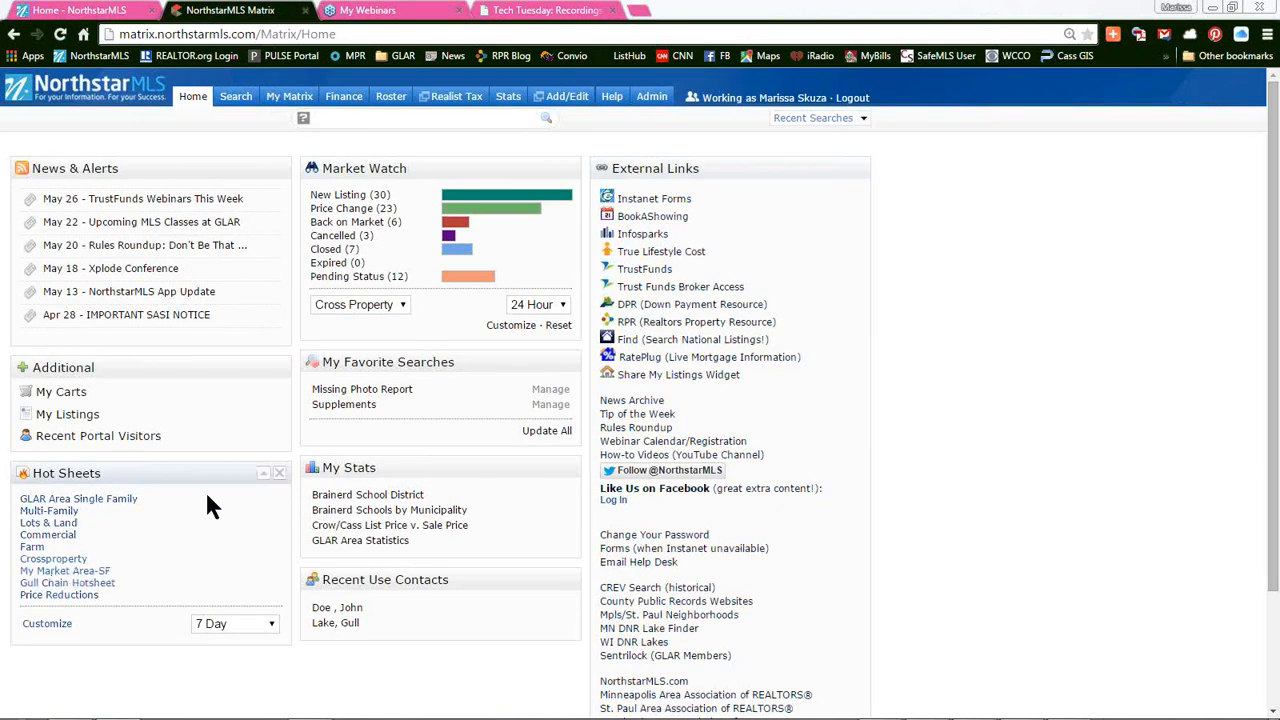
pyautogui.moveTo(202, 470); pyautogui.dragTo(478, 360)
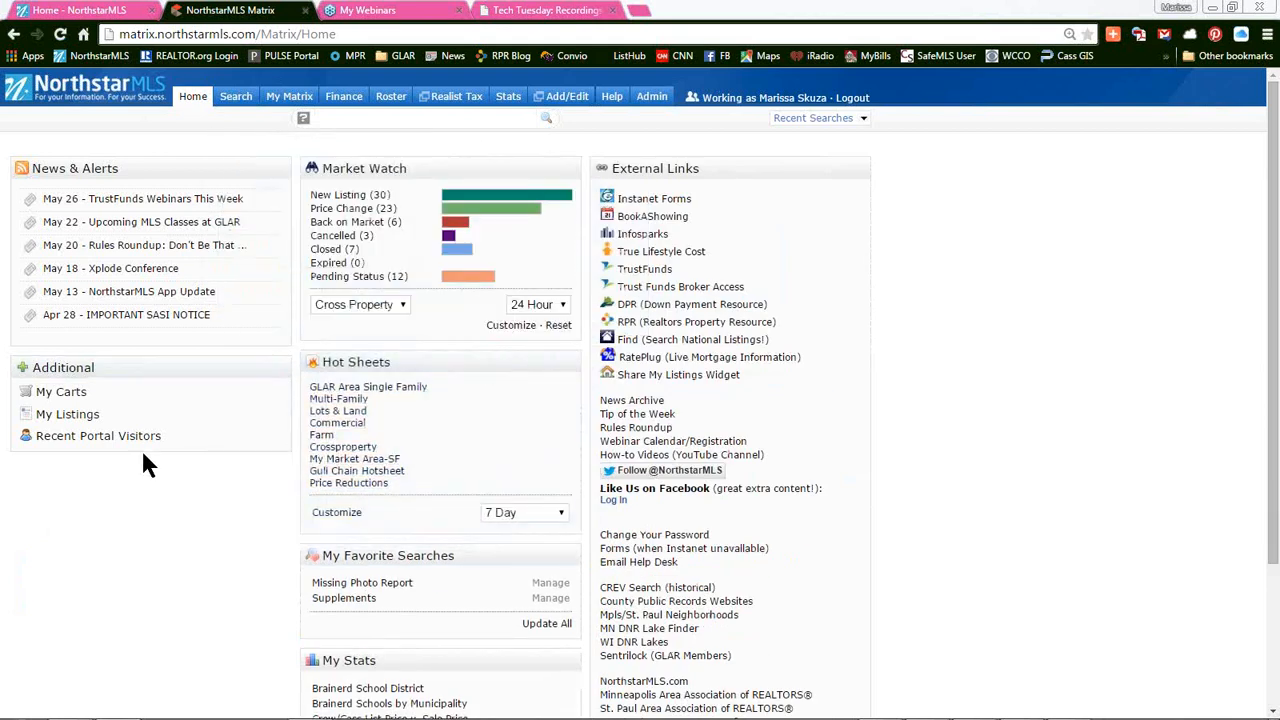
pyautogui.moveTo(50, 396); pyautogui.dragTo(81, 386)
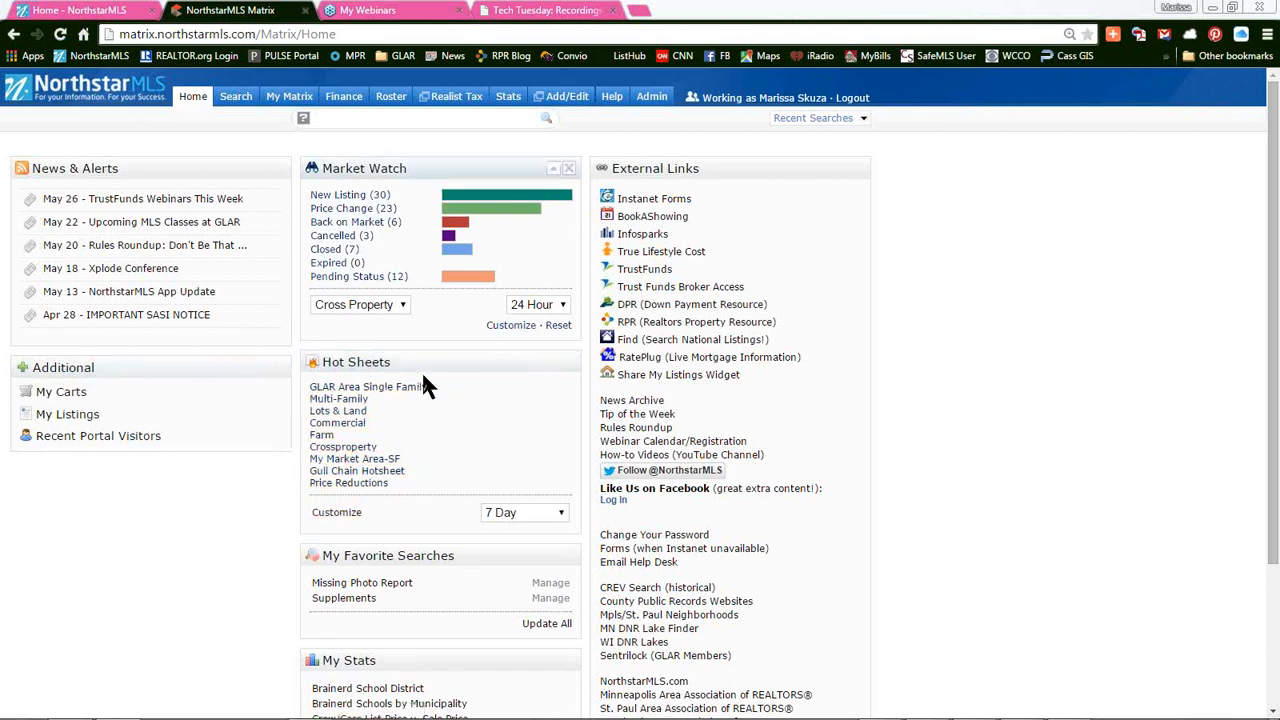
# Step: Add a hot sheet of type Lots & Land named "Customized Lots & Land Hotsheet" and save it
pyautogui.click(340, 514)
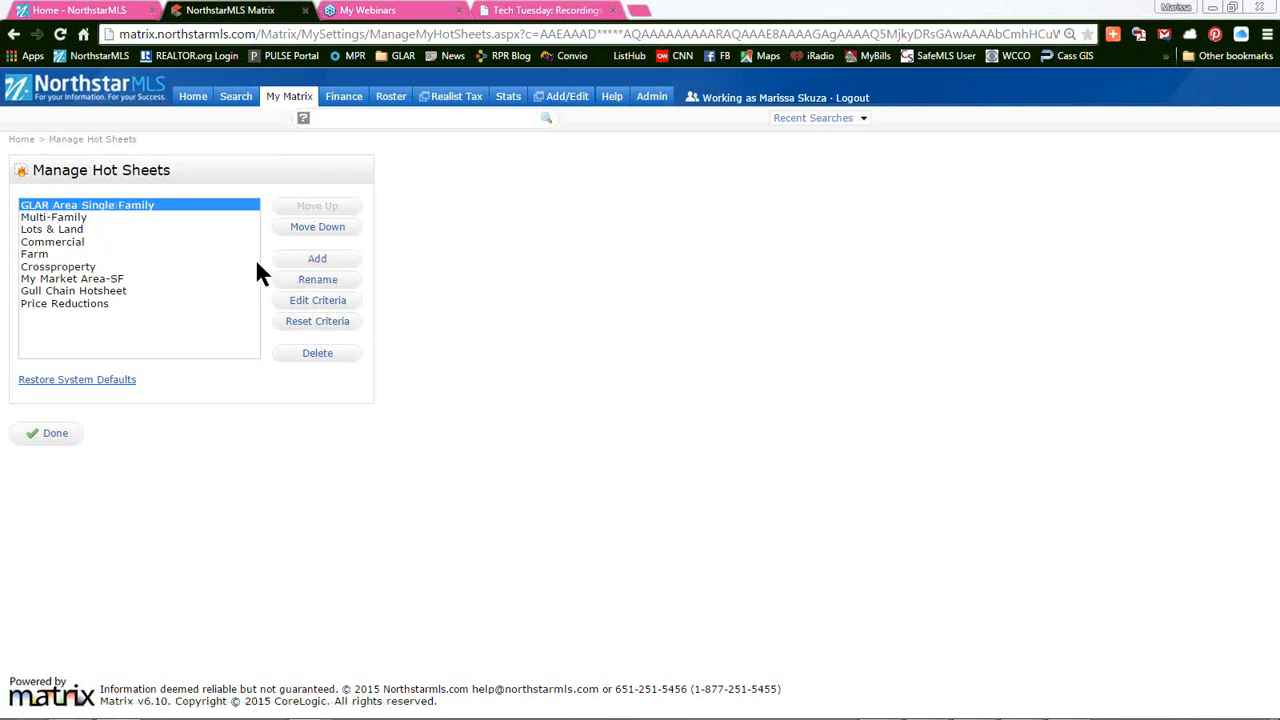
pyautogui.click(319, 263)
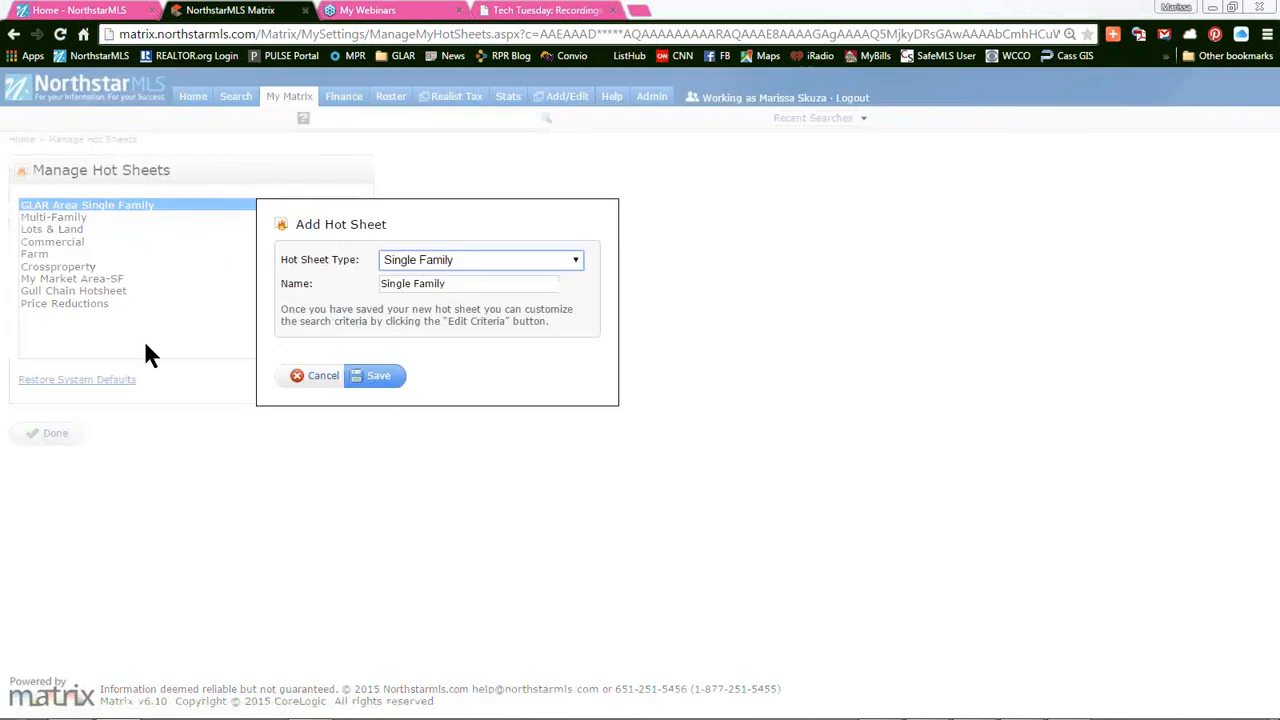
pyautogui.click(474, 258)
pyautogui.click(470, 308)
pyautogui.click(478, 287)
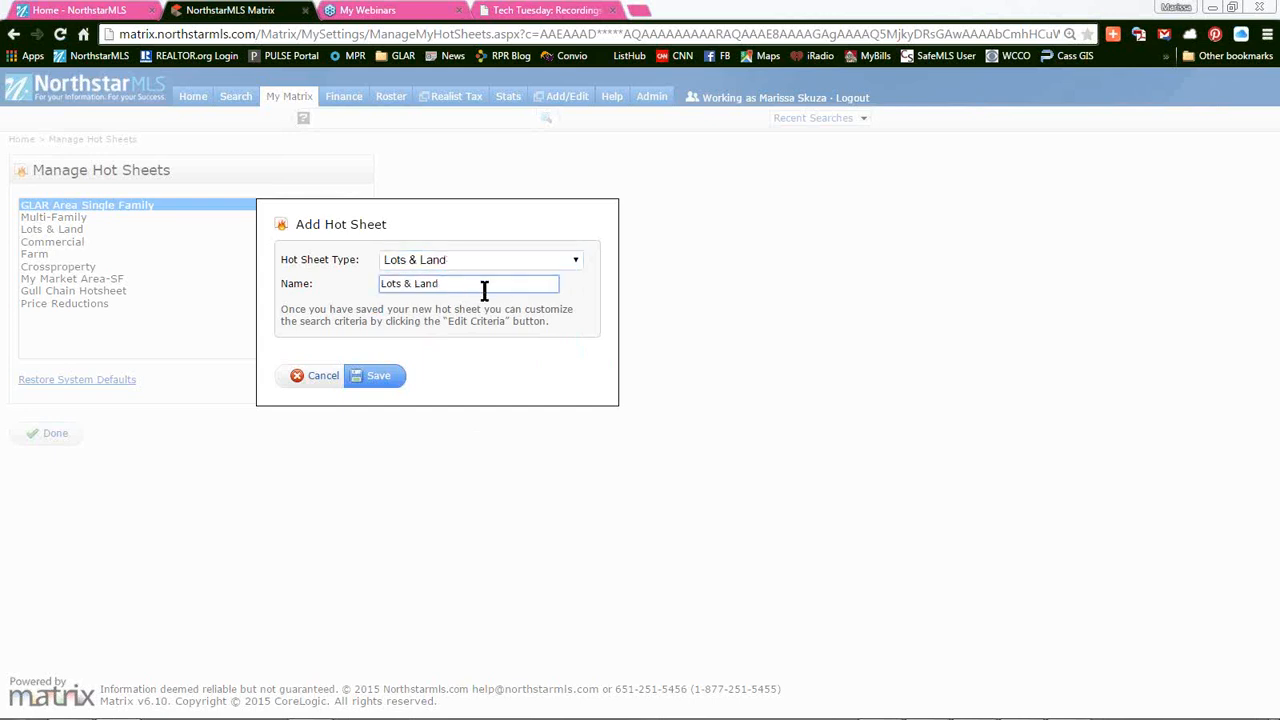
pyautogui.click(384, 284)
pyautogui.write('Customized')
pyautogui.click(522, 283)
pyautogui.click(379, 377)
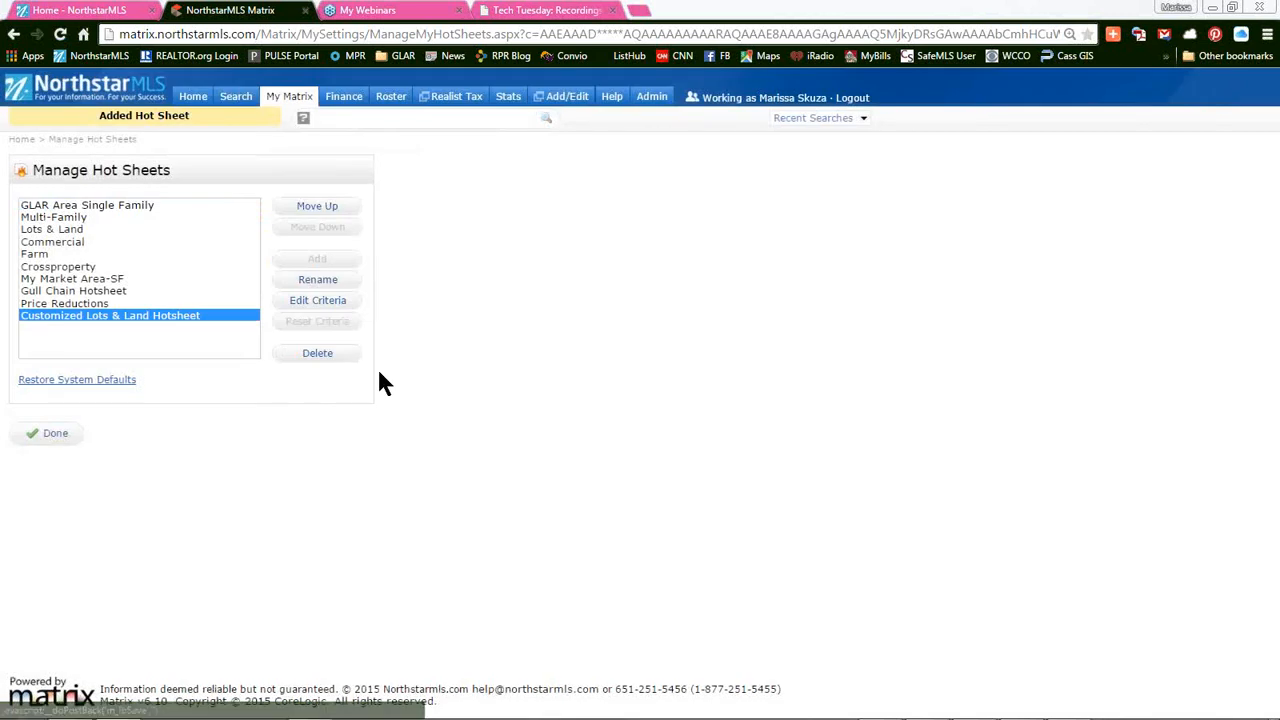
# Step: Edit the new hot sheet's criteria to include the statuses Active, Temp Not Avail For Showing and Pending
pyautogui.click(316, 305)
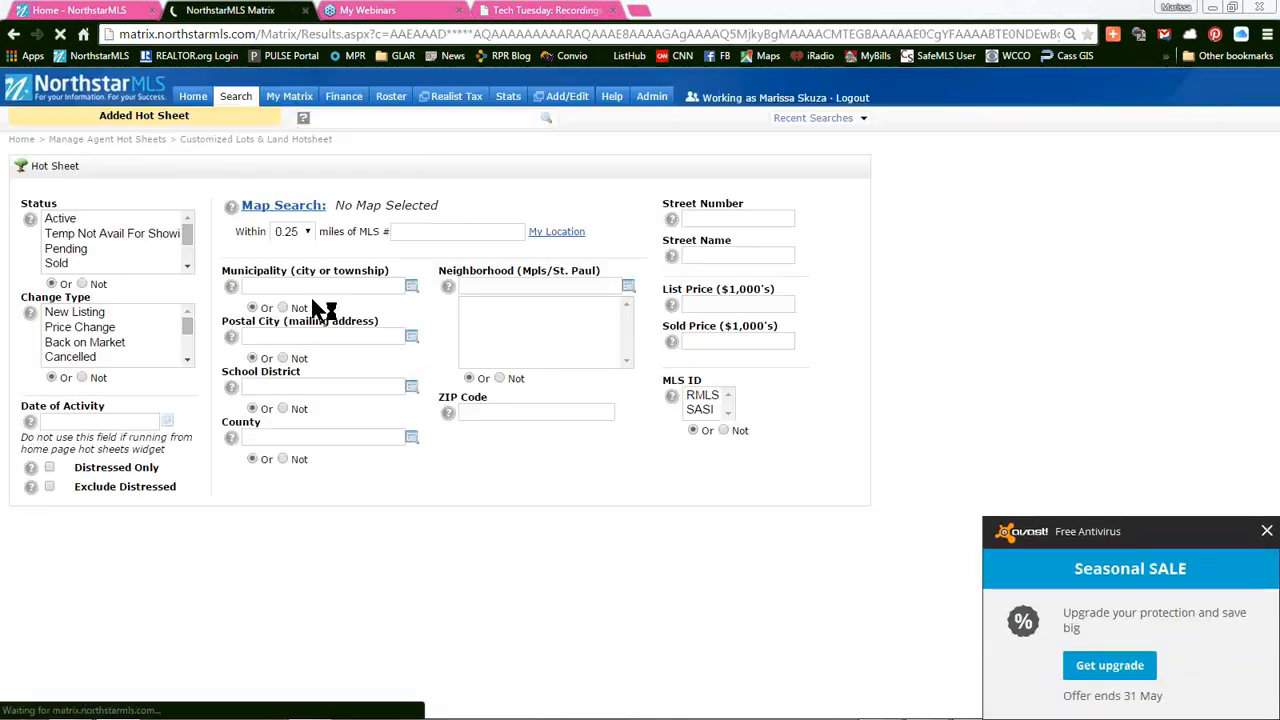
pyautogui.moveTo(77, 216); pyautogui.dragTo(84, 248)
pyautogui.keyDown('ctrl'); pyautogui.click(78, 236); pyautogui.keyUp('ctrl')
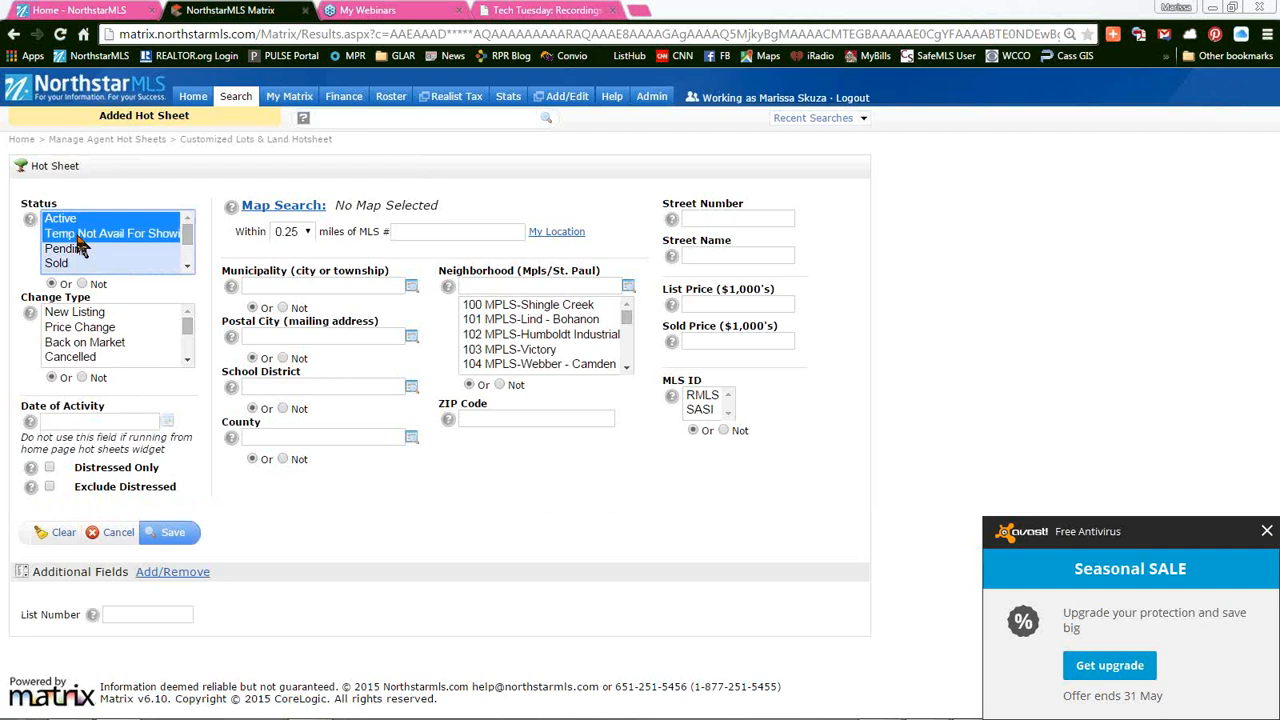
pyautogui.keyDown('ctrl'); pyautogui.click(79, 238); pyautogui.keyUp('ctrl')
pyautogui.keyDown('ctrl'); pyautogui.click(75, 237); pyautogui.keyUp('ctrl')
pyautogui.keyDown('ctrl'); pyautogui.click(74, 248); pyautogui.keyUp('ctrl')
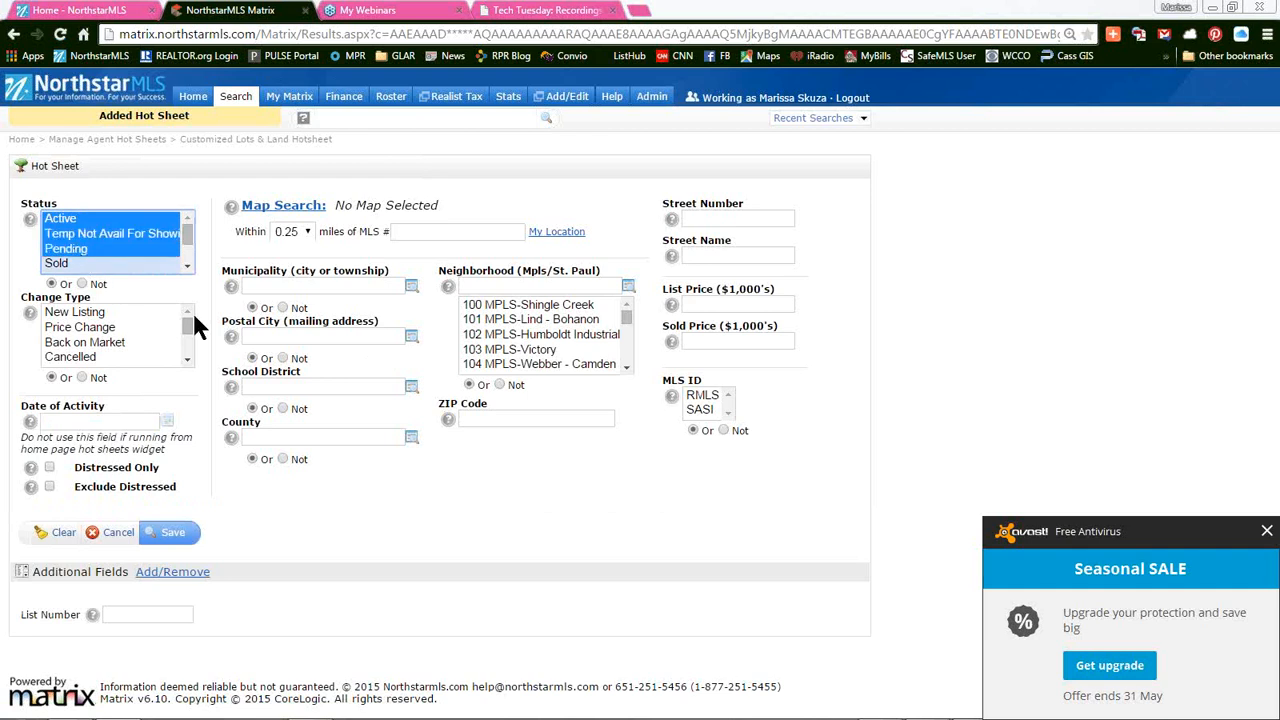
# Step: Set the hot sheet's change types to New Listing, Price Change and Back on Market
pyautogui.click(87, 316)
pyautogui.keyDown('ctrl'); pyautogui.click(87, 327); pyautogui.keyUp('ctrl')
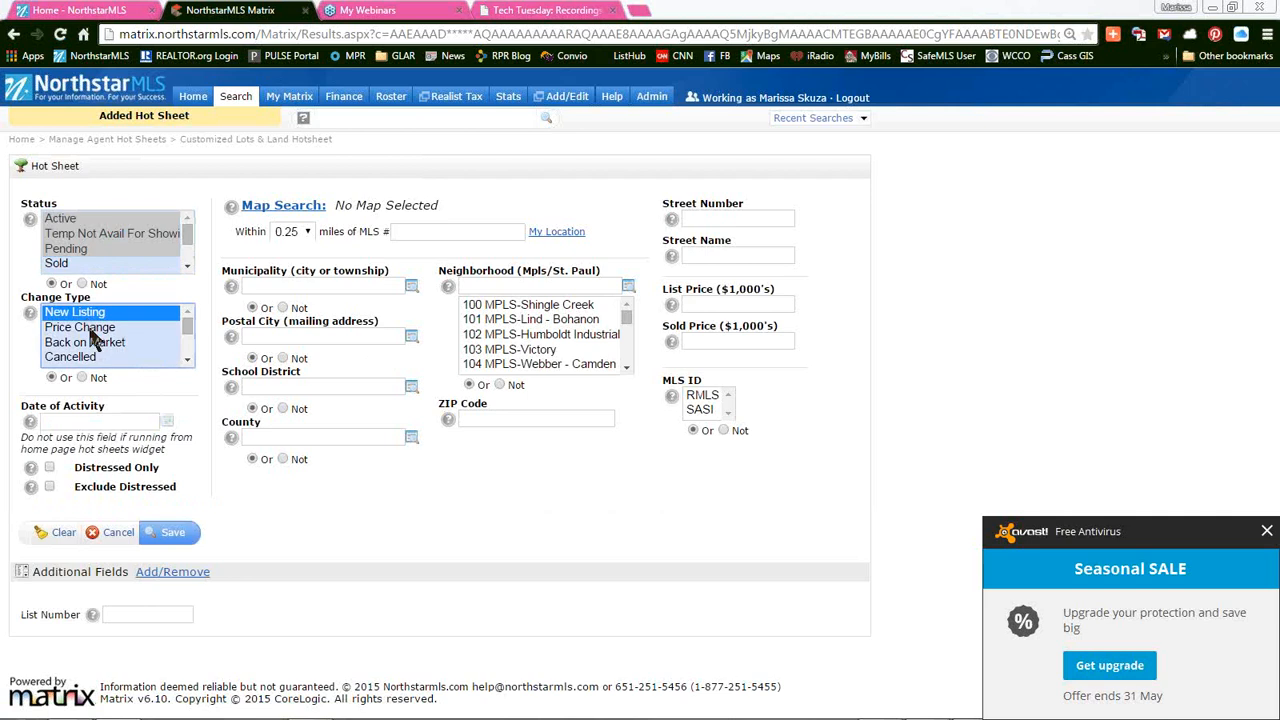
pyautogui.keyDown('ctrl'); pyautogui.click(102, 345); pyautogui.keyUp('ctrl')
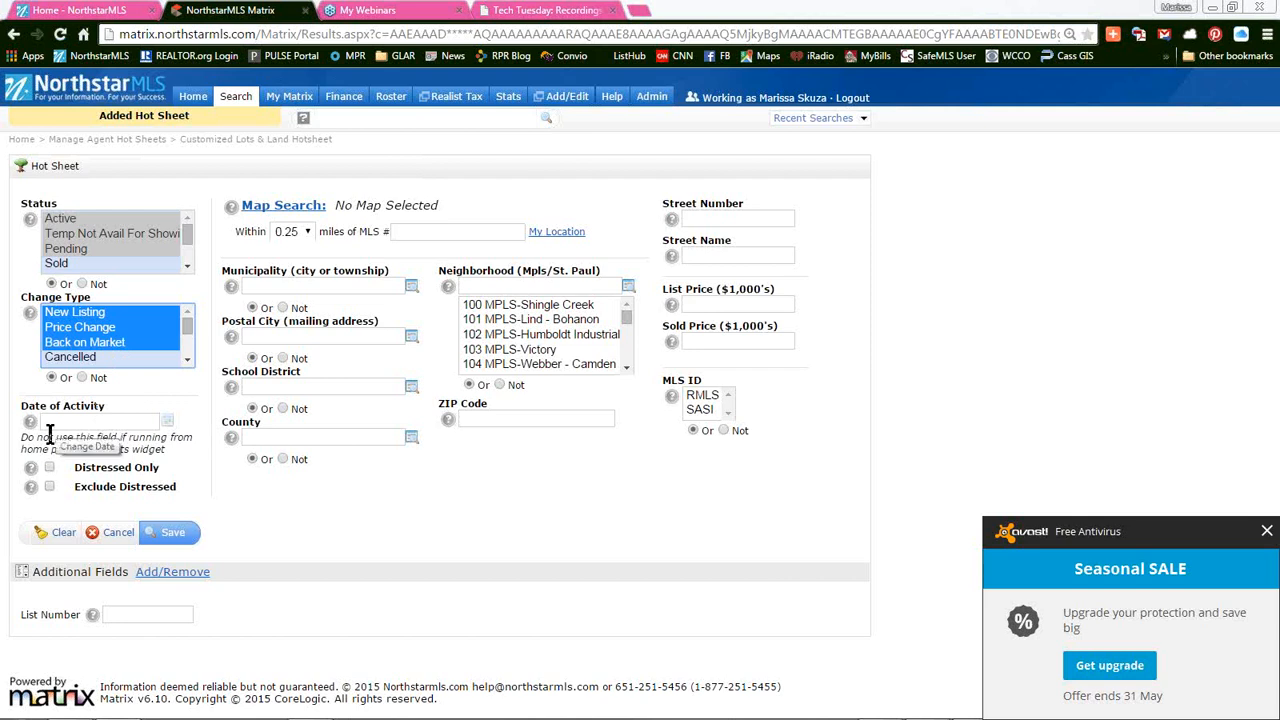
# Step: Limit the hot sheet to school district 0181 - Brainerd, save the criteria and finish managing hot sheets
pyautogui.click(314, 387)
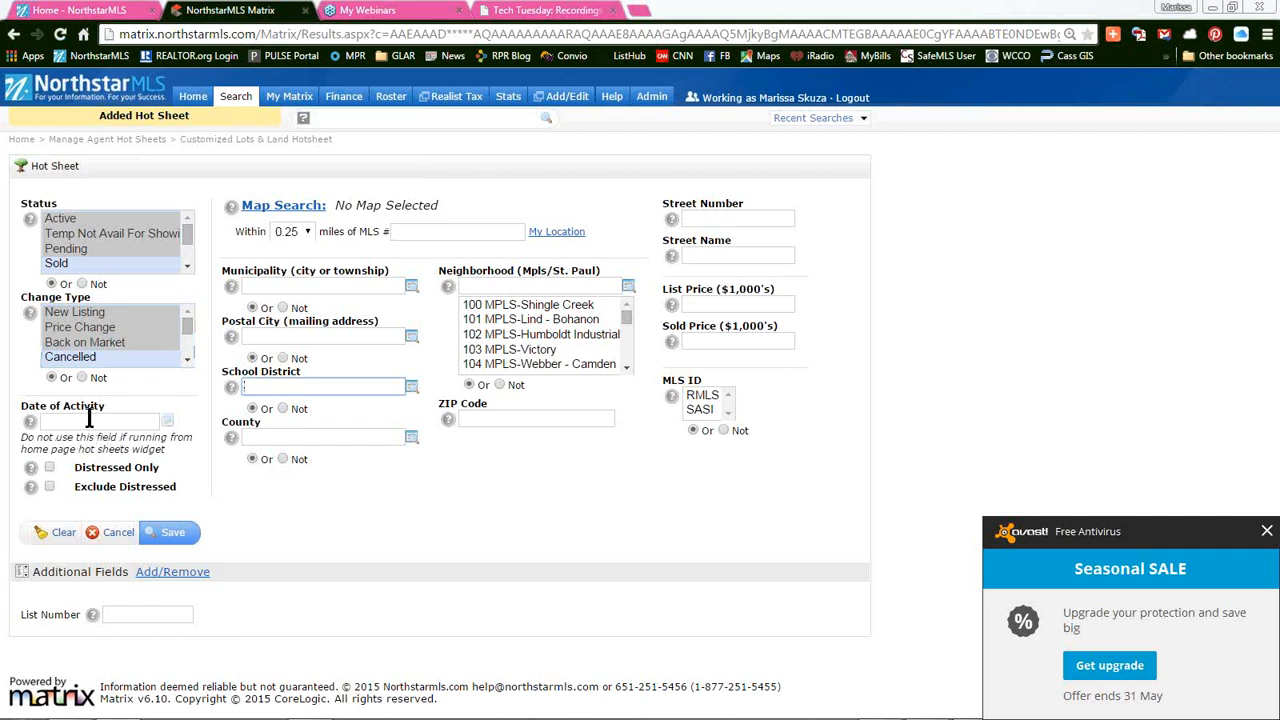
pyautogui.write('Brainer')
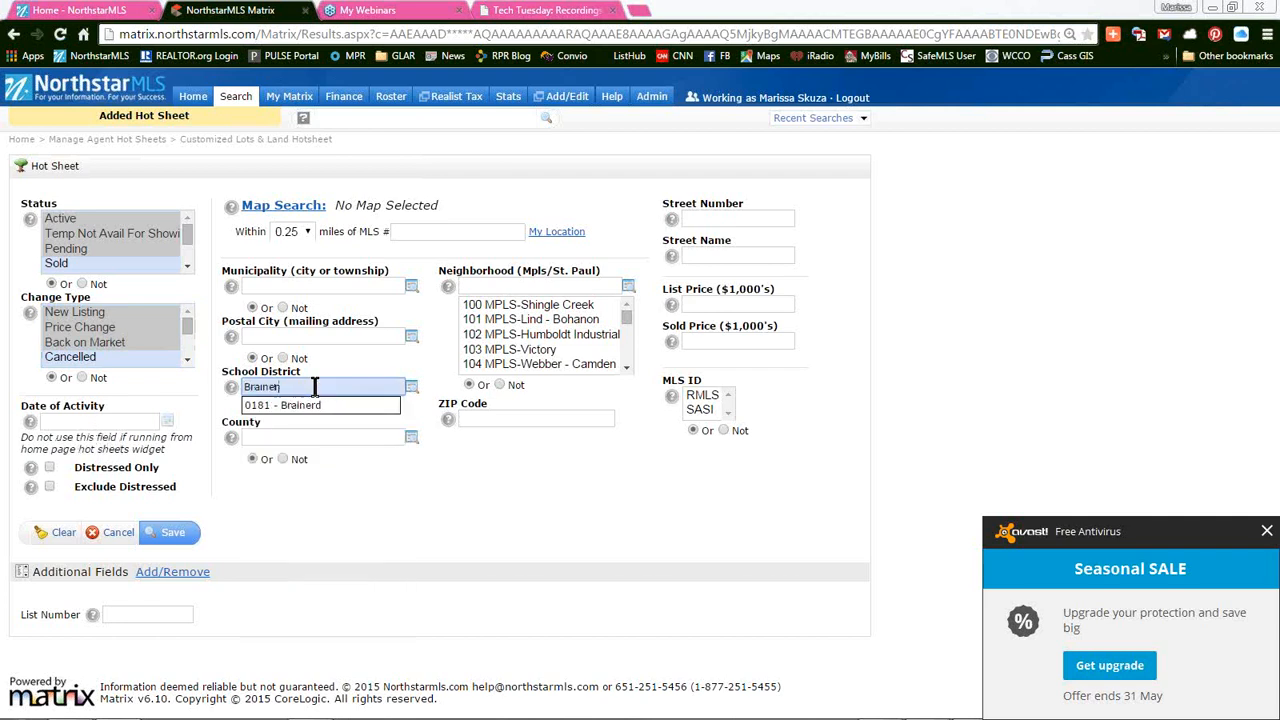
pyautogui.click(306, 405)
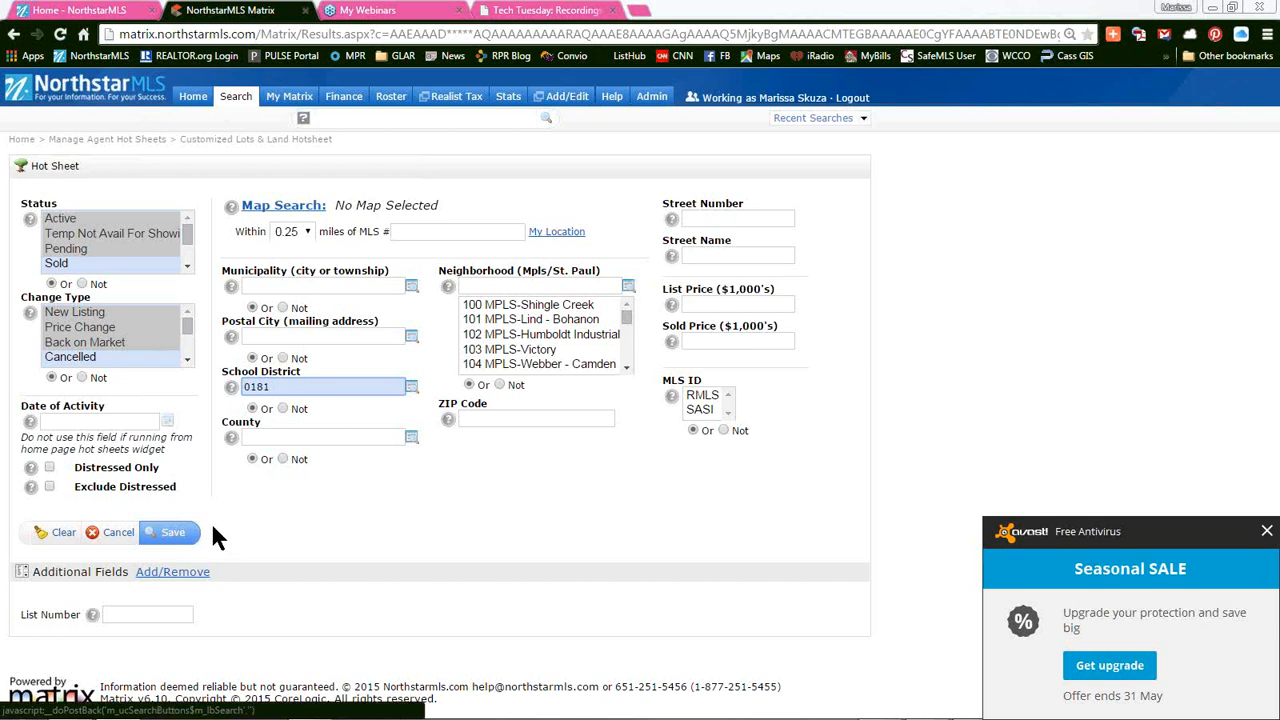
pyautogui.click(171, 534)
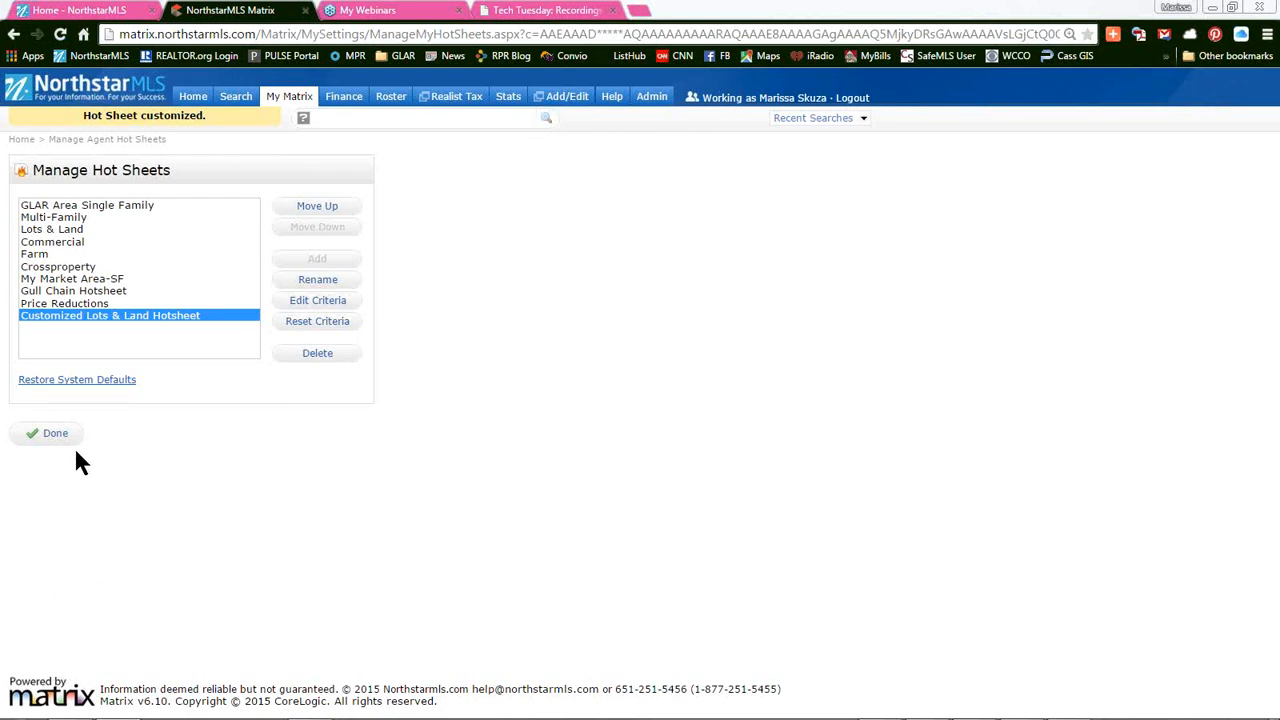
pyautogui.click(48, 433)
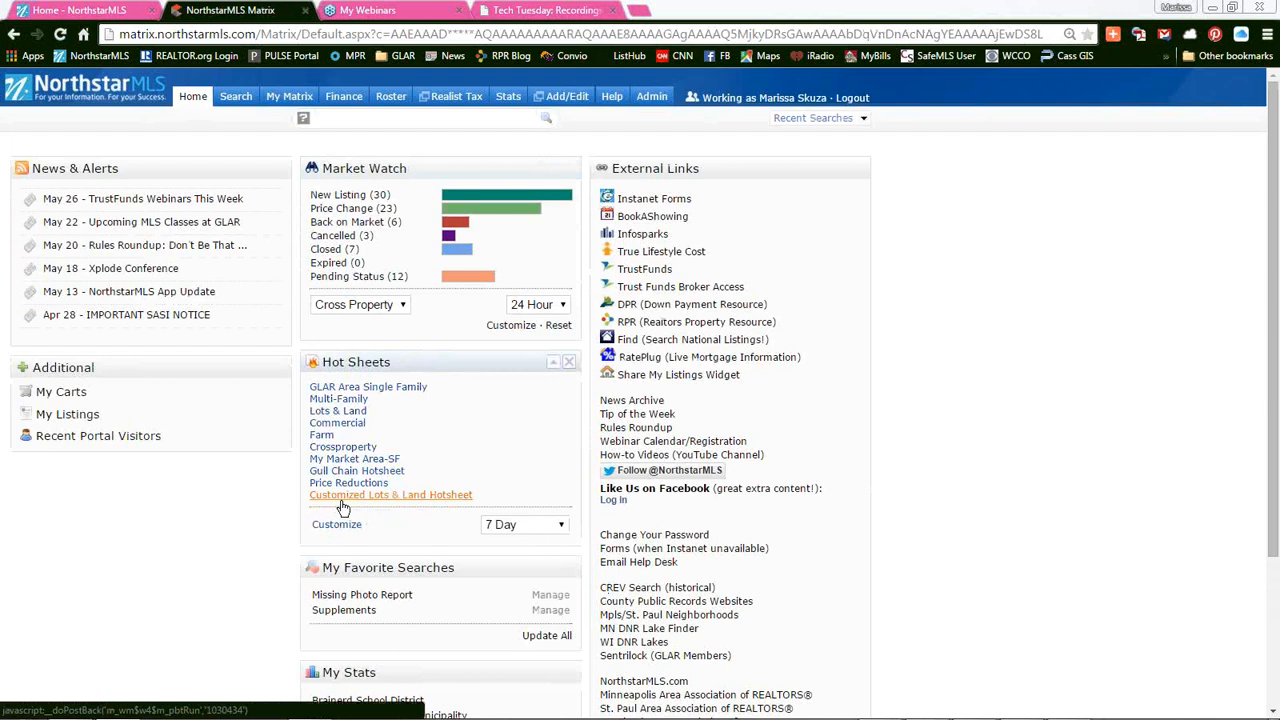
# Step: Set the Hot Sheets period to New Only and run the Customized Lots & Land Hotsheet
pyautogui.click(517, 527)
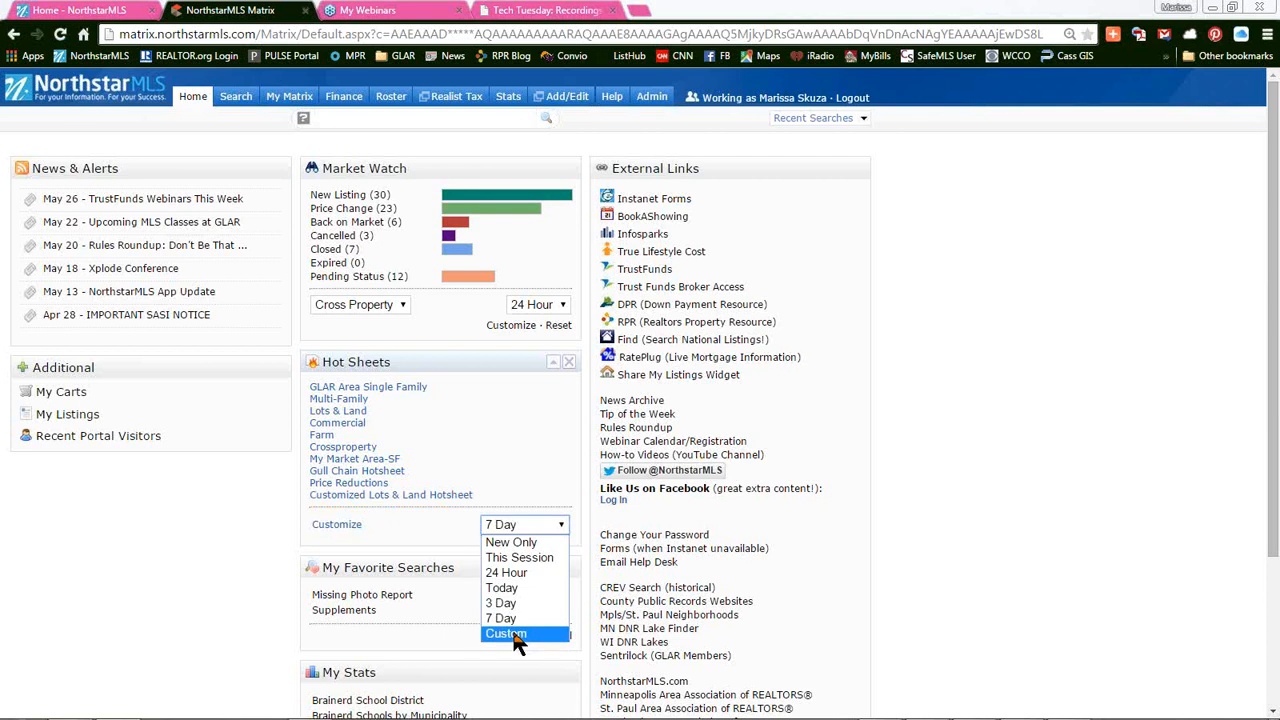
pyautogui.click(548, 545)
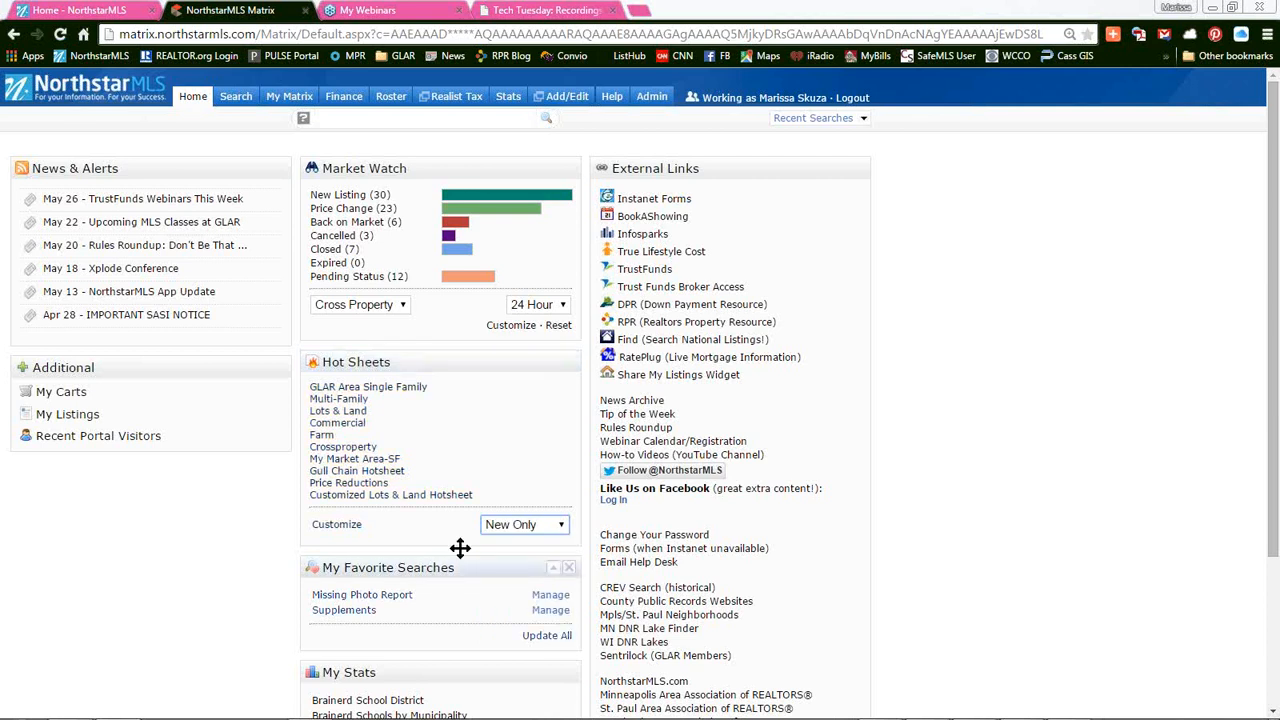
pyautogui.click(420, 494)
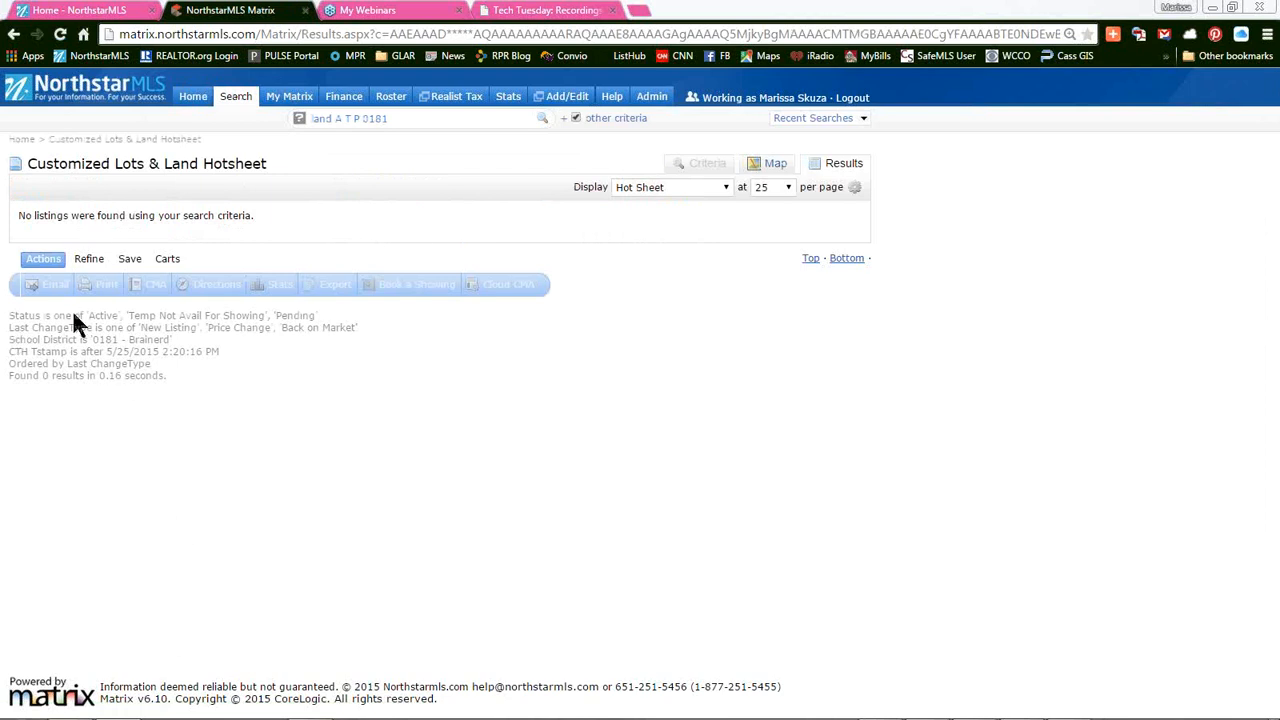
# Step: Return to the home page, set the Hot Sheets period to 7 Day and rerun the Customized Lots & Land Hotsheet
pyautogui.click(21, 139)
pyautogui.click(536, 524)
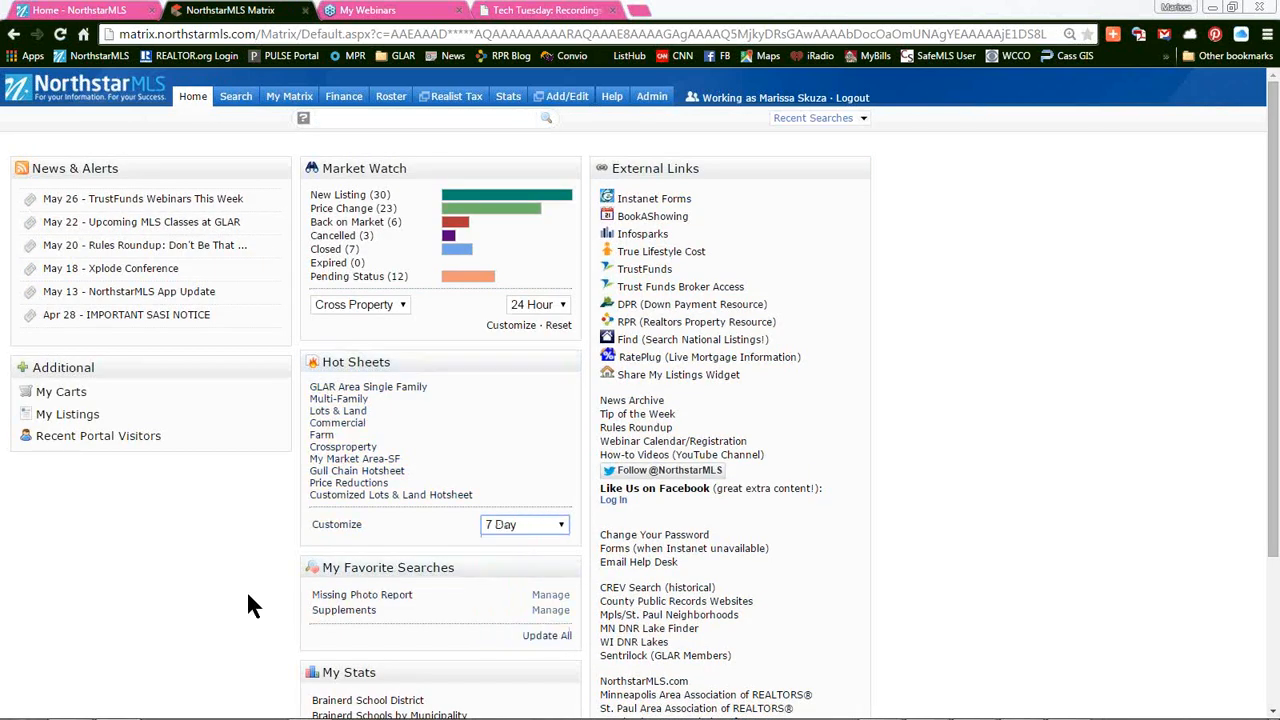
pyautogui.click(345, 495)
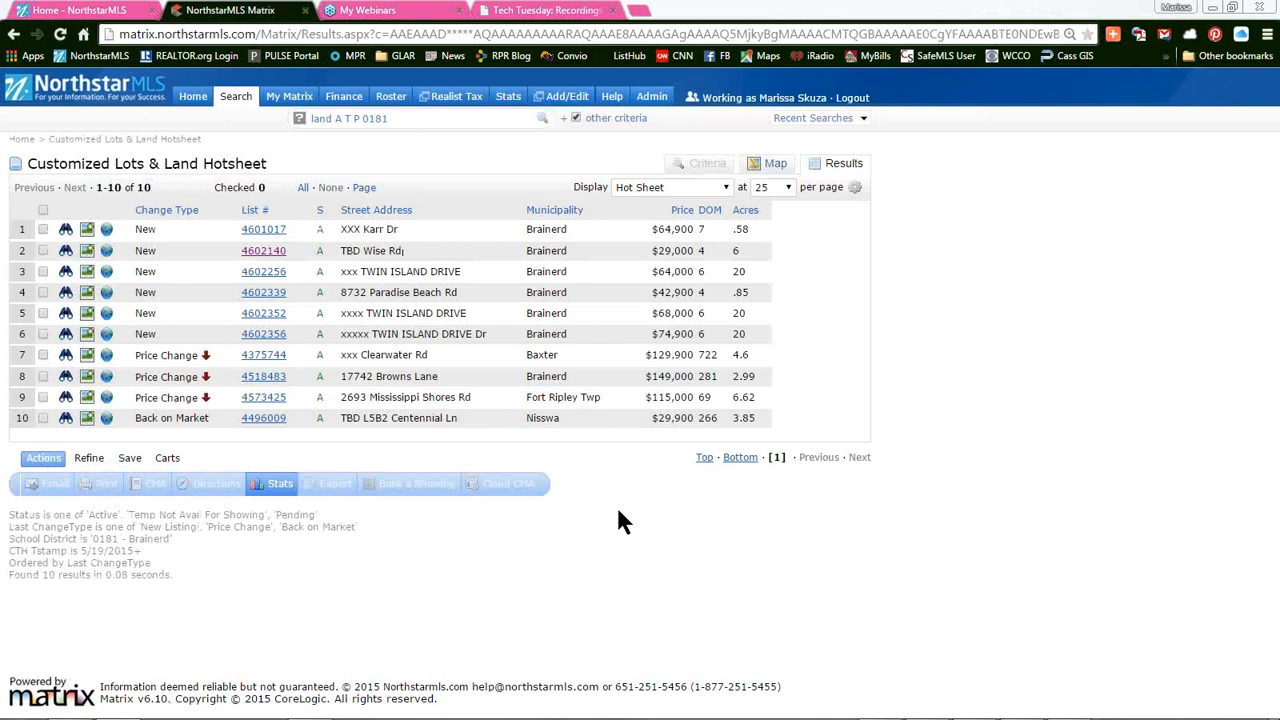
# Step: Switch to the Greater Lakes Realtors members area and locate the Tech Tuesday recordings under the members' MLS Training Resources
pyautogui.click(522, 10)
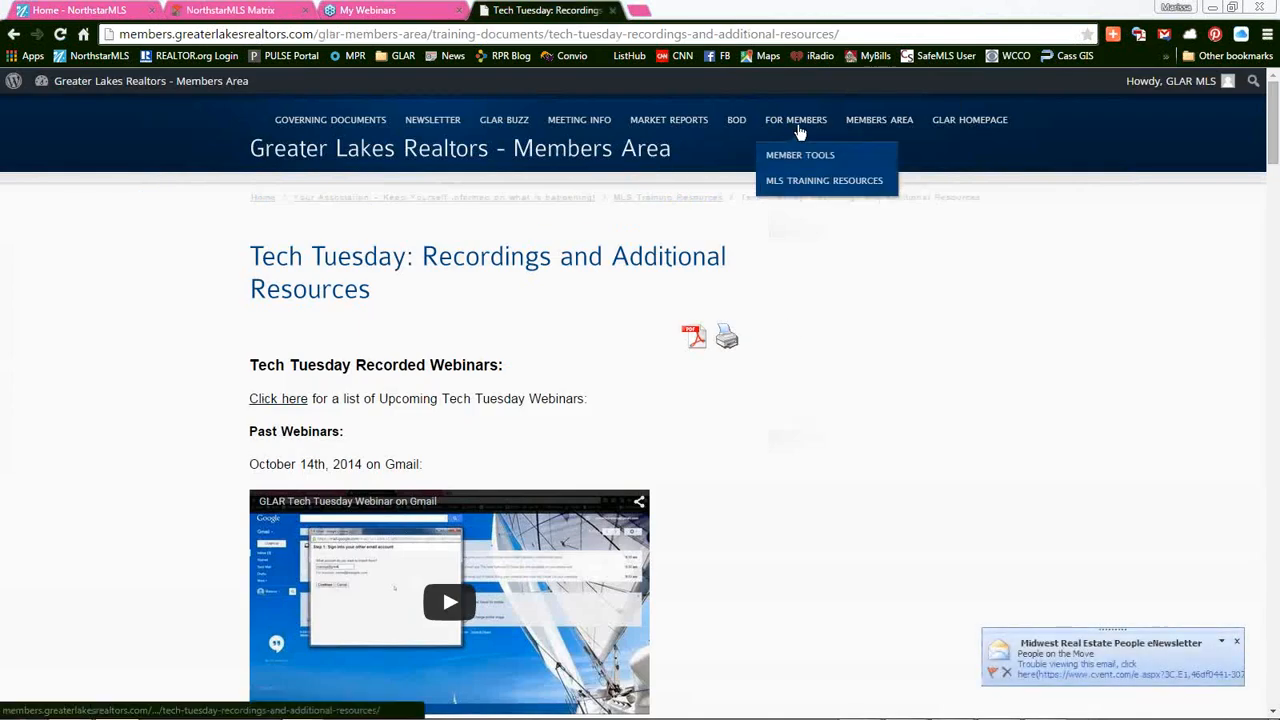
pyautogui.moveTo(795, 128)
pyautogui.moveTo(770, 180)
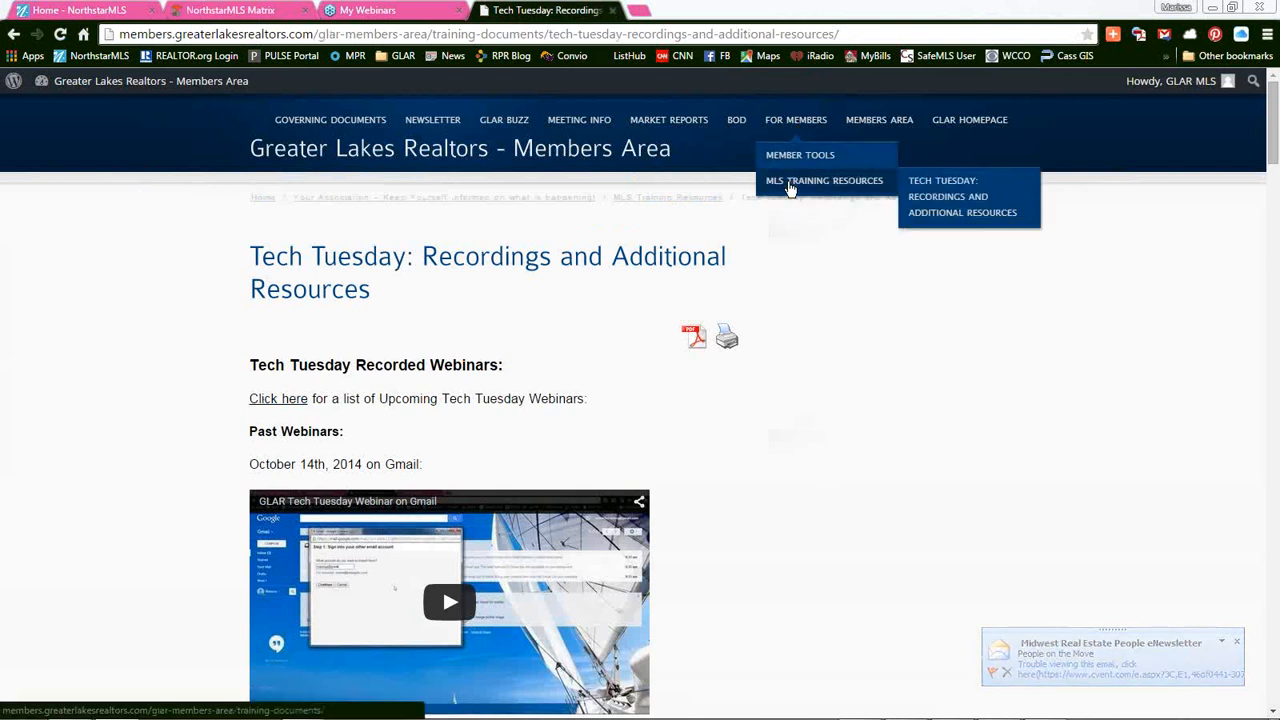